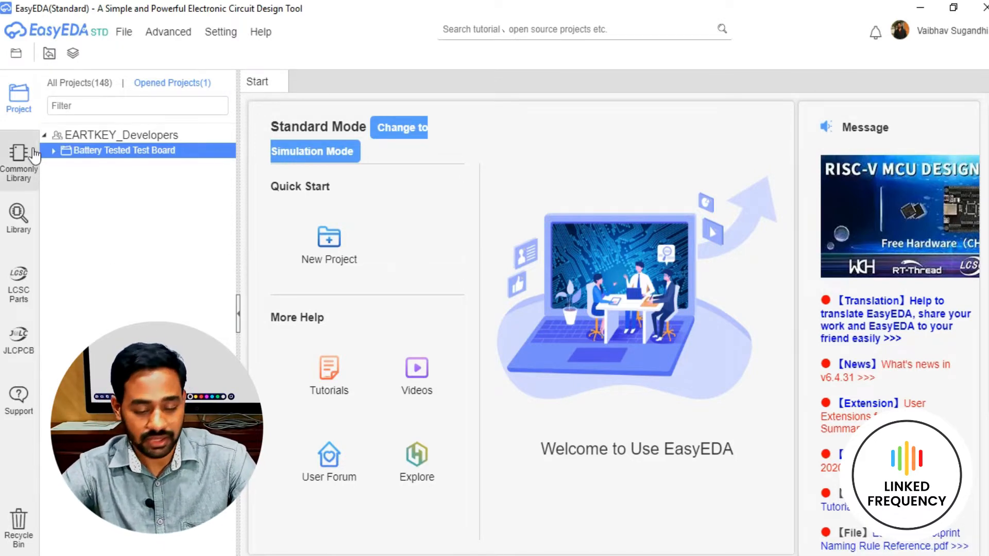
- Start a new project and check the available owner folders, keeping the personal account as owner
left_click(124, 33)
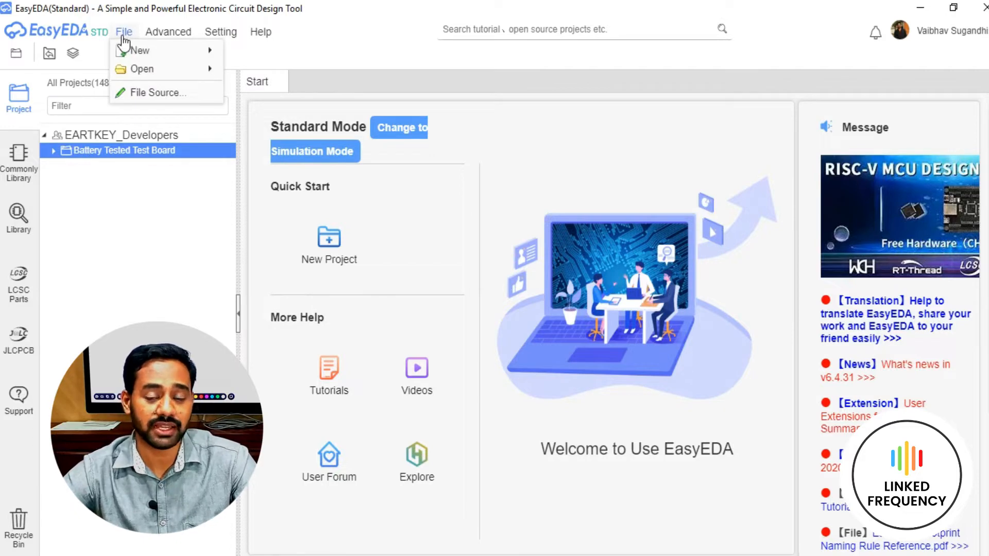
mouse_move(137, 55)
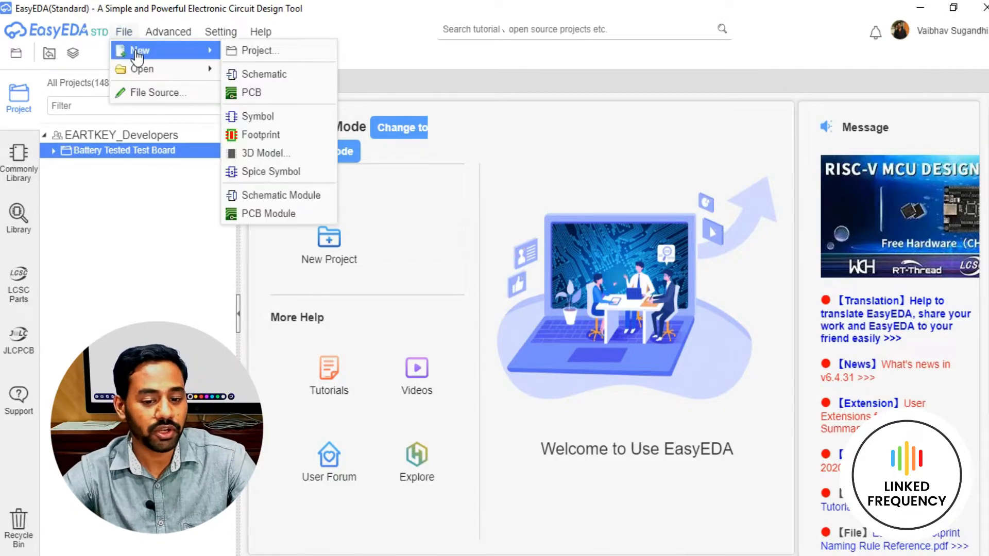
left_click(252, 51)
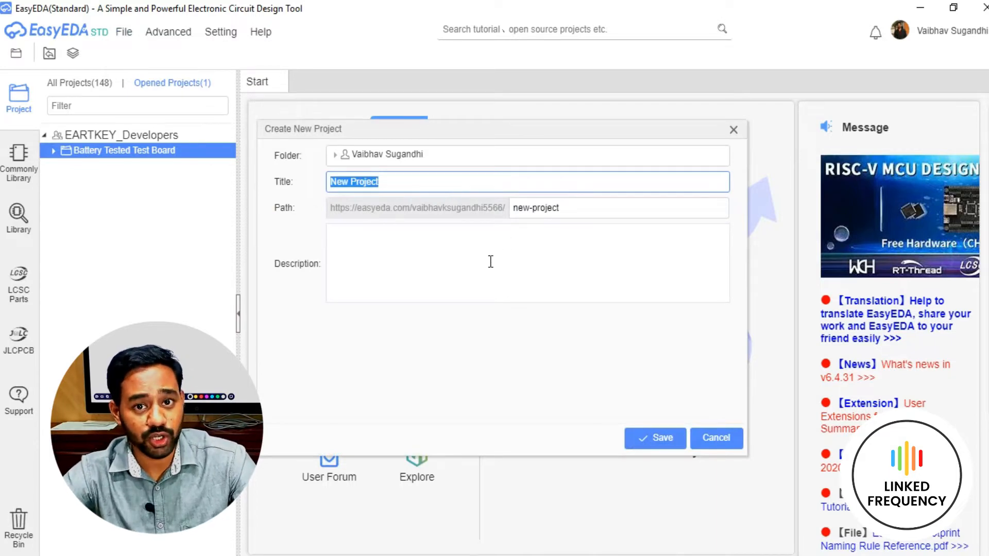
left_click(345, 158)
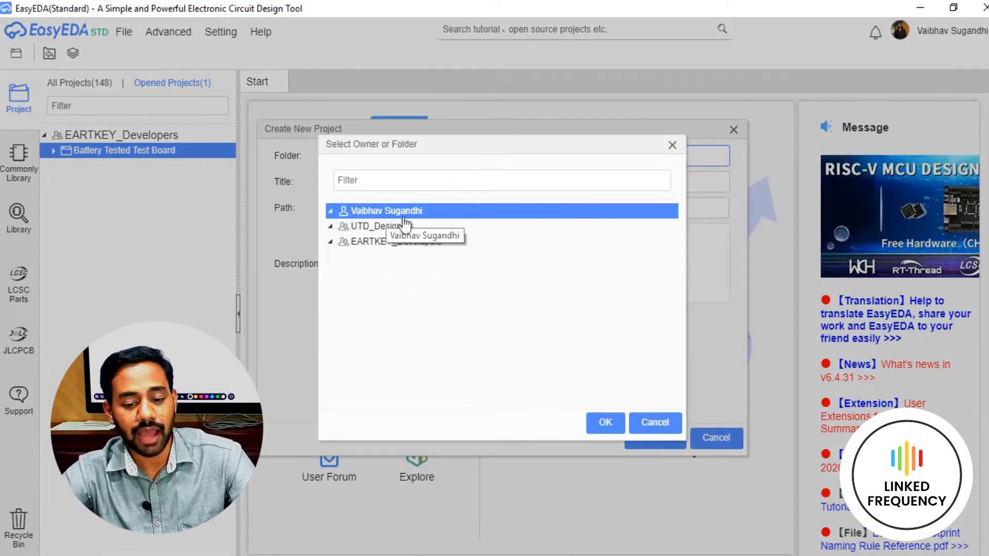
left_click(644, 421)
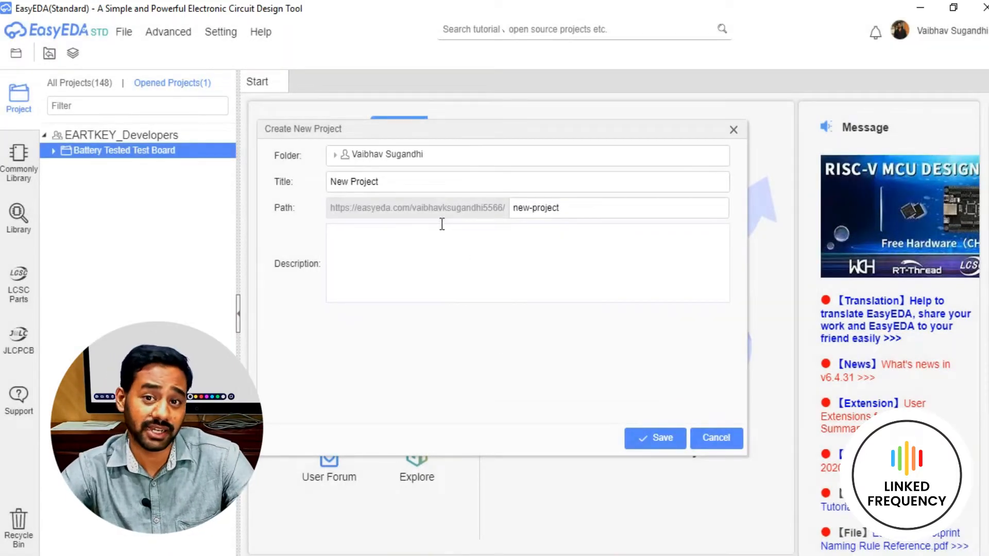
- Title the new project "+5V DC Power Supply", leave its description empty, and save it
left_click(413, 184)
key("ctrl+a")
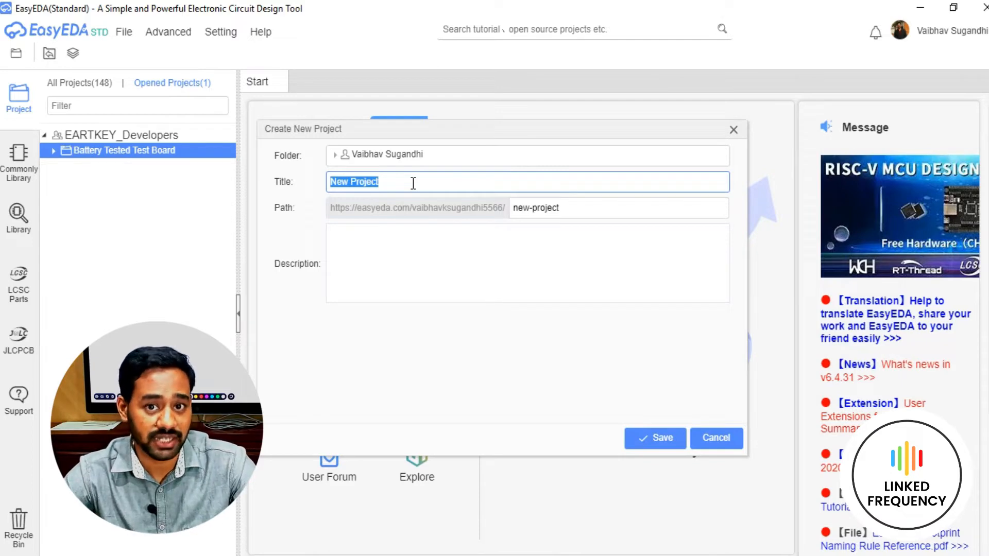
type("+5V")
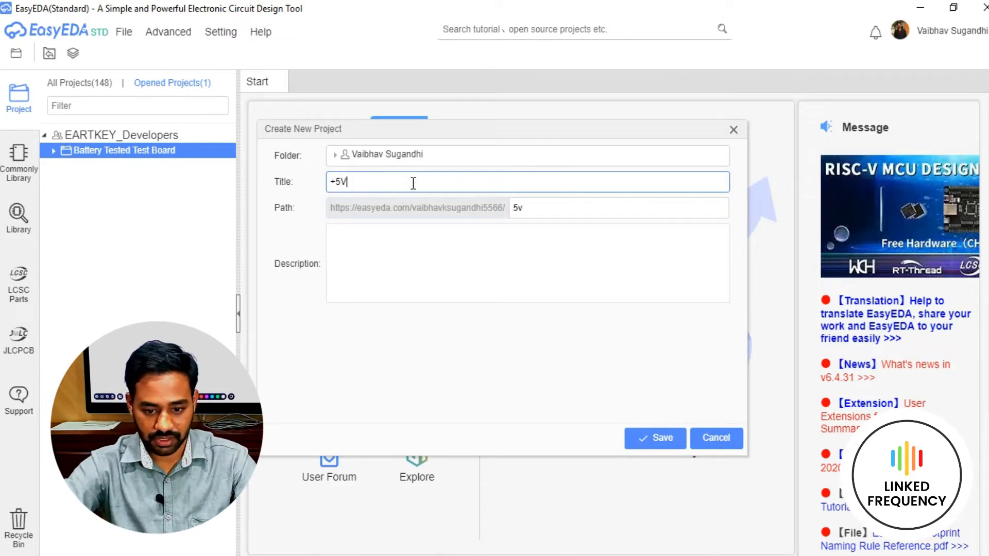
type(" Power supply")
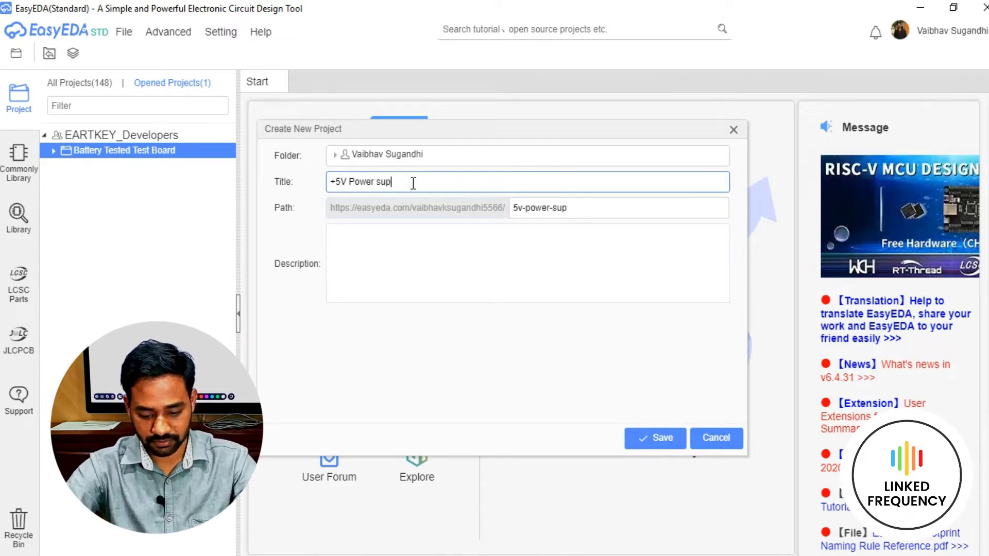
left_click(394, 270)
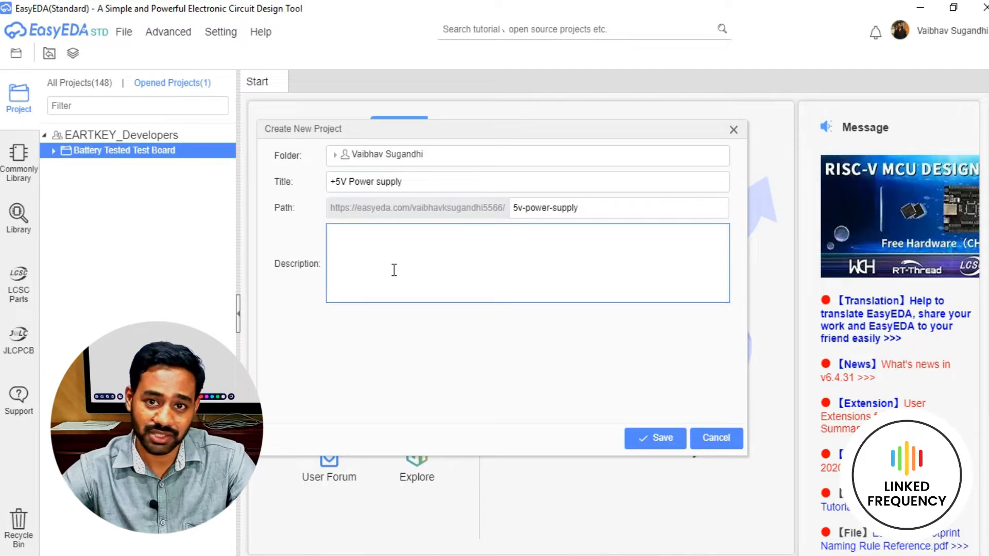
left_click(651, 439)
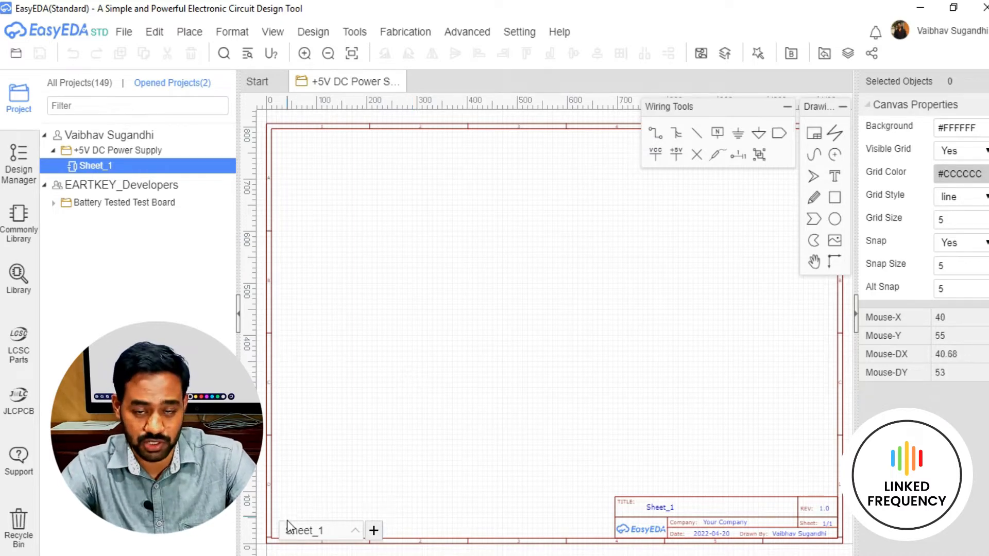
- Rename the schematic sheet Sheet_1 as "Schematic"
double_click(307, 533)
double_click(305, 533)
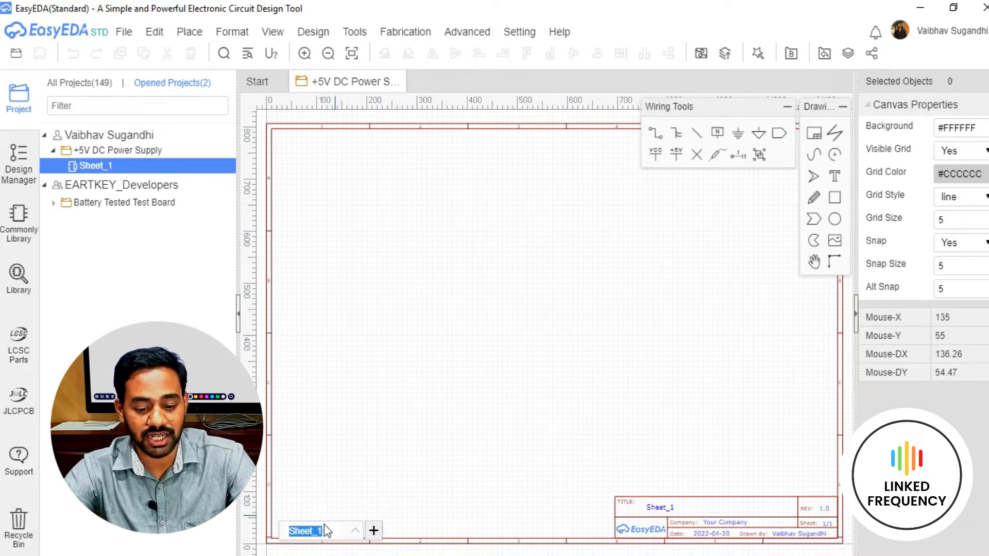
type("Schematic")
key("Return")
- Change the title in the sheet's title block to "+5V DC Power Supply"
right_click_drag(554, 413, 359, 278)
scroll(444, 376, "up", 4)
right_click_drag(481, 287, 461, 264)
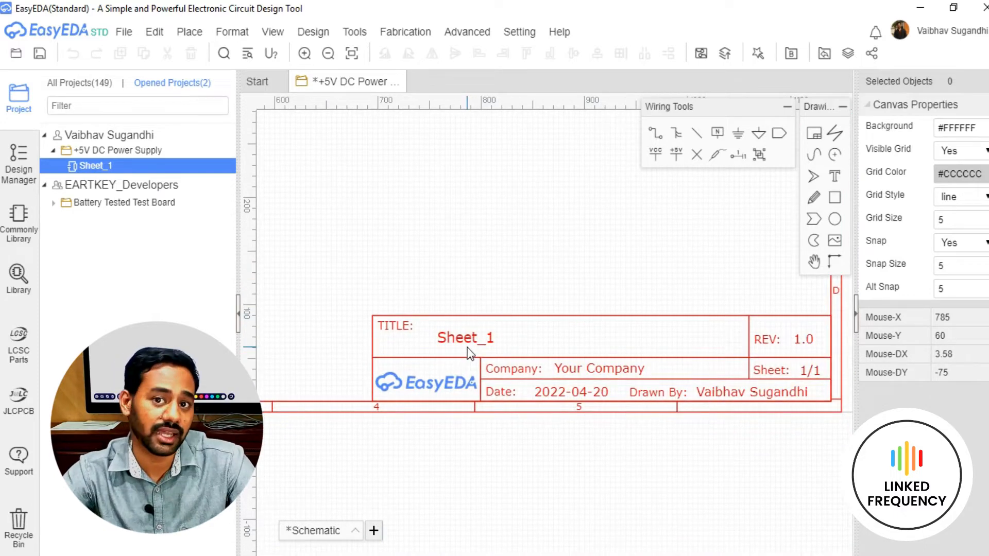
double_click(470, 339)
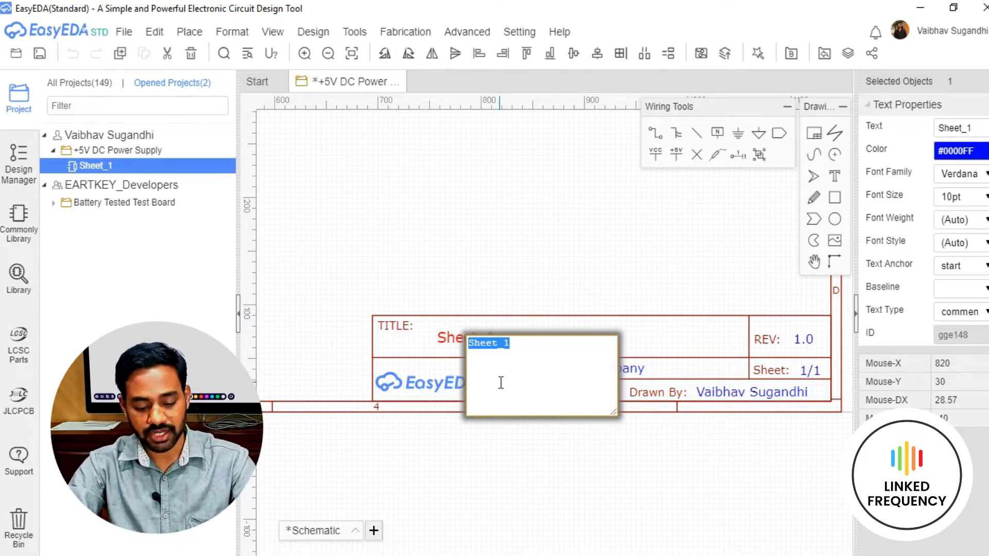
type("+5V Dc")
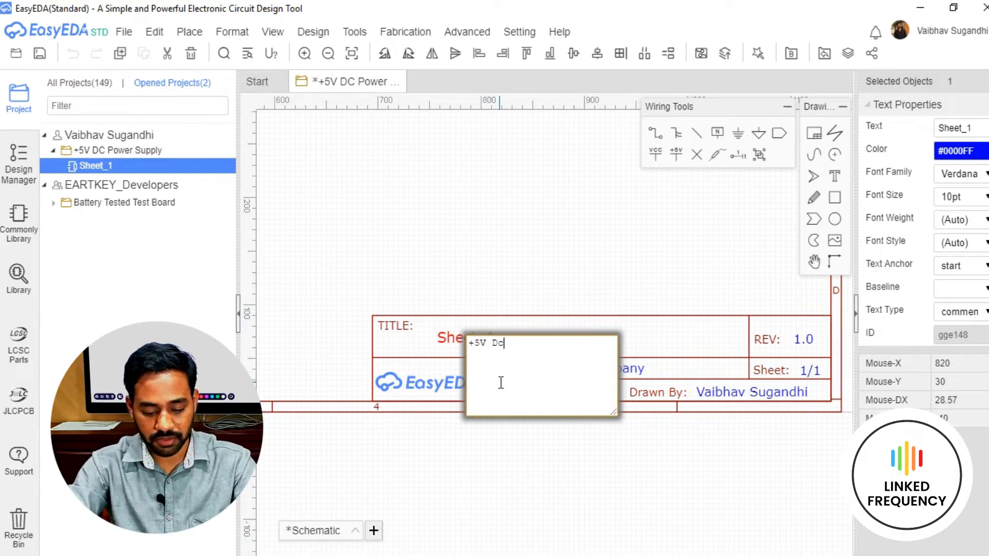
type(" Power")
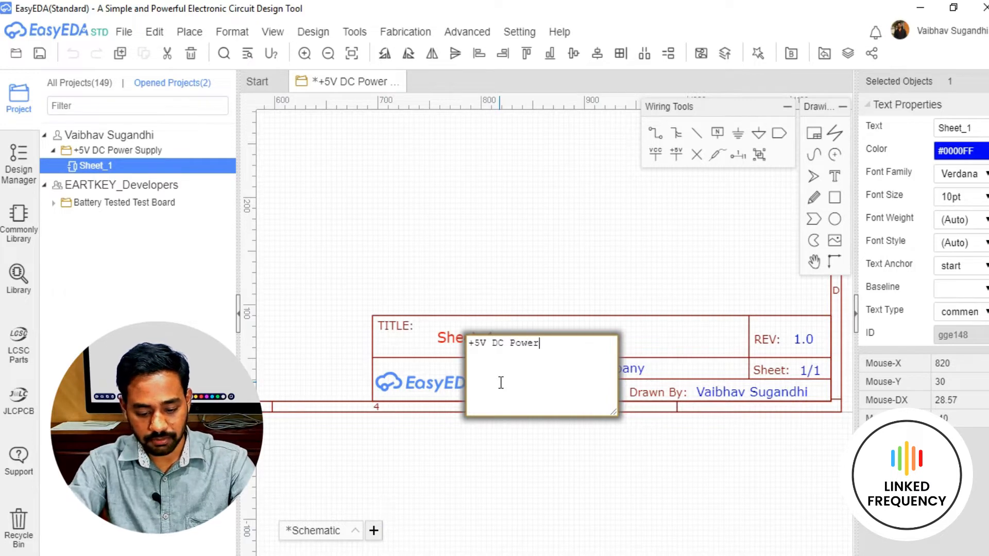
type(" Supply")
key("Return")
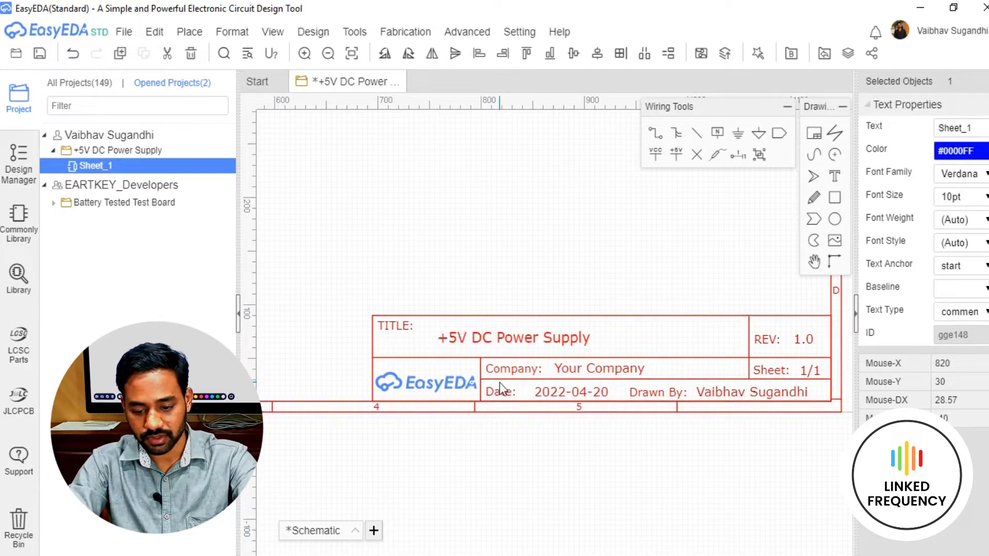
- Set the company in the sheet's title block to "Linked Frequency"
right_click_drag(562, 482, 504, 455)
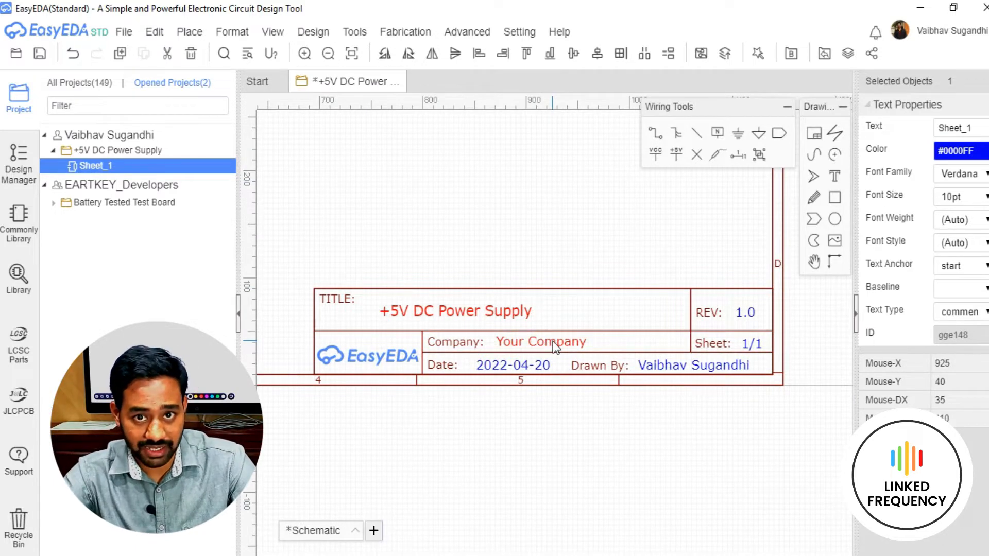
double_click(553, 341)
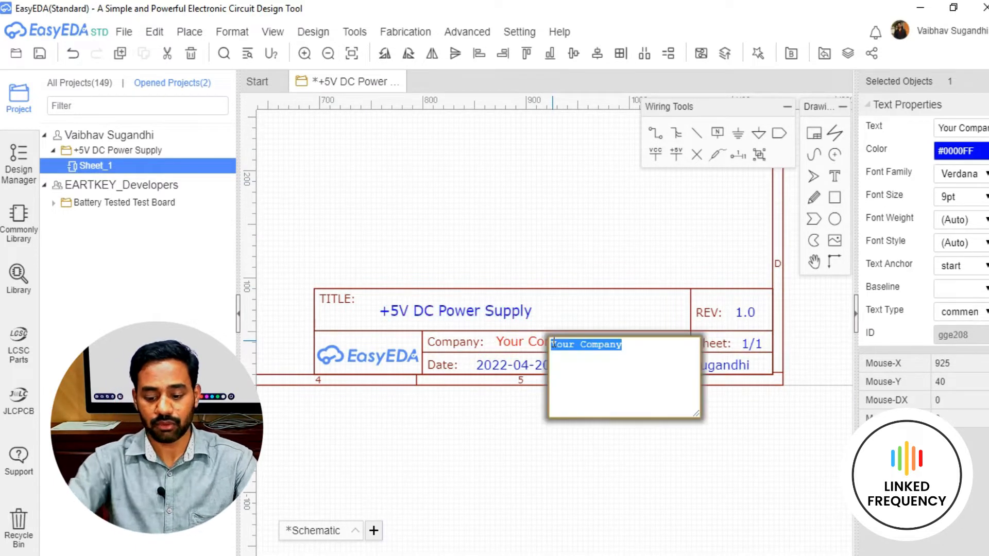
type("Linked Frequency")
key("Return")
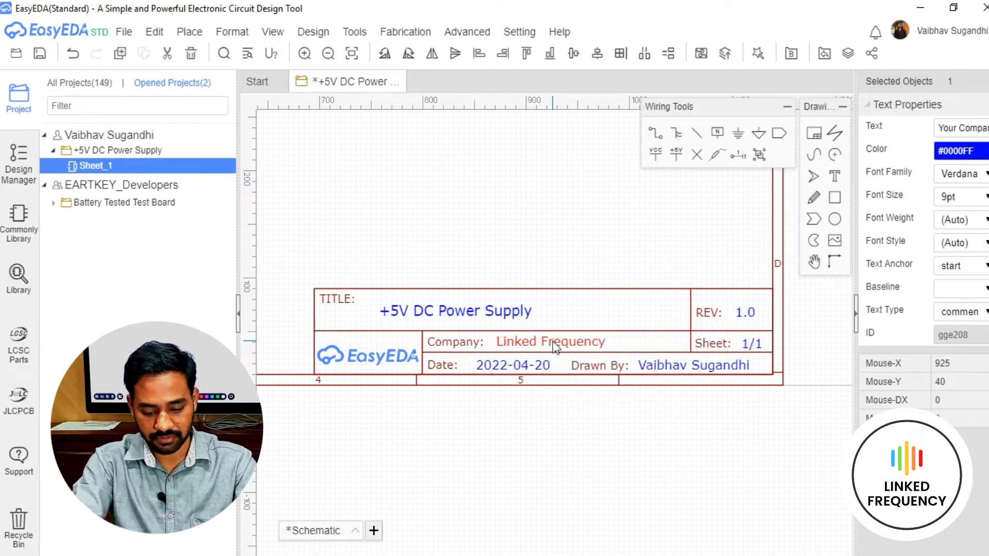
left_click(534, 469)
scroll(490, 459, "down", 3)
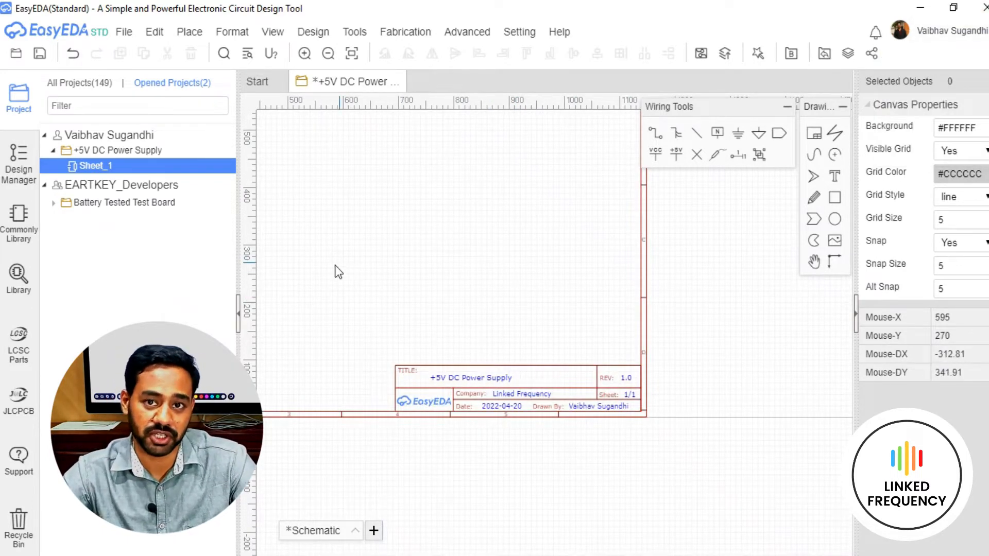
scroll(335, 272, "down", 2)
right_click_drag(453, 276, 652, 343)
scroll(544, 311, "down", 3)
right_click_drag(589, 317, 506, 296)
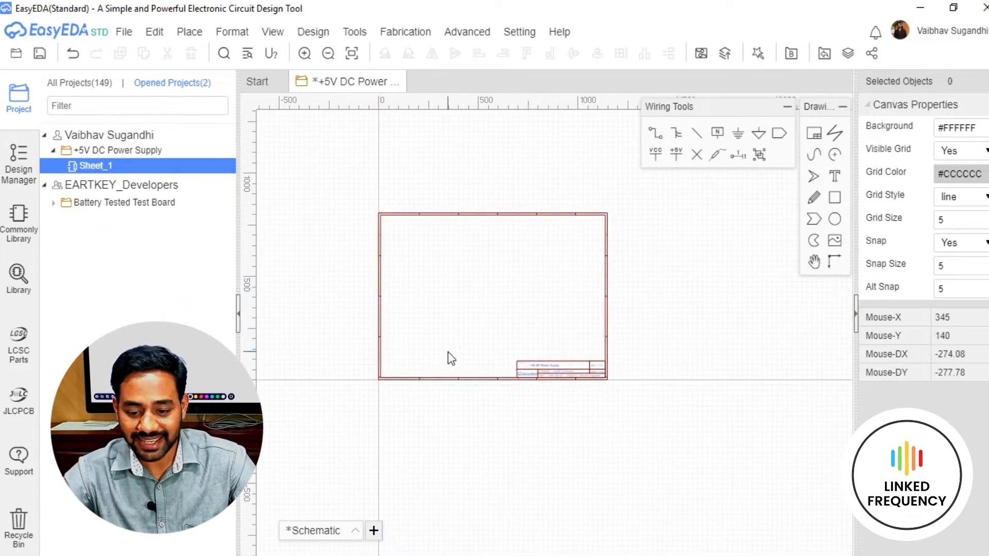
scroll(415, 299, "up", 2)
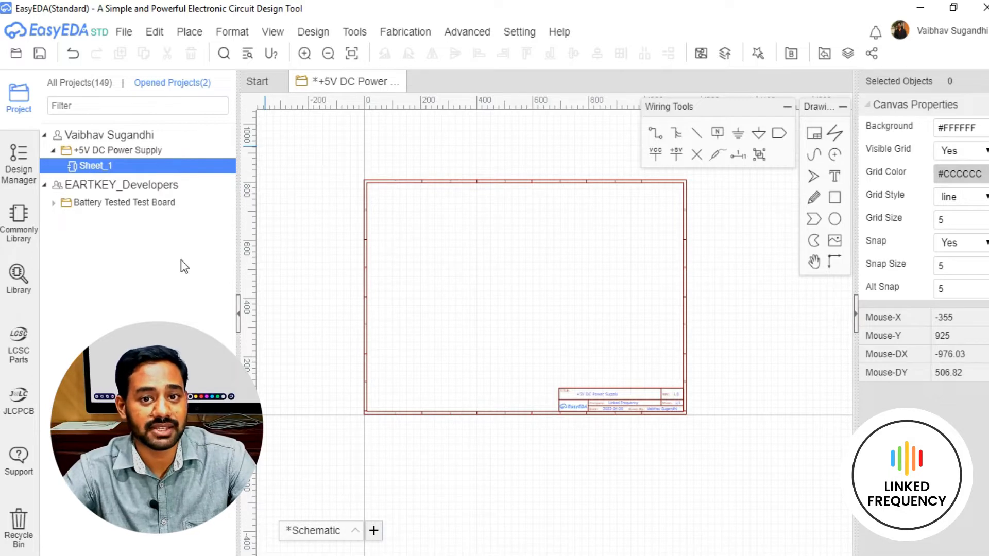
- Examine the design's component and net lists, the common parts, and the workspace symbols in the full component library
left_click(17, 170)
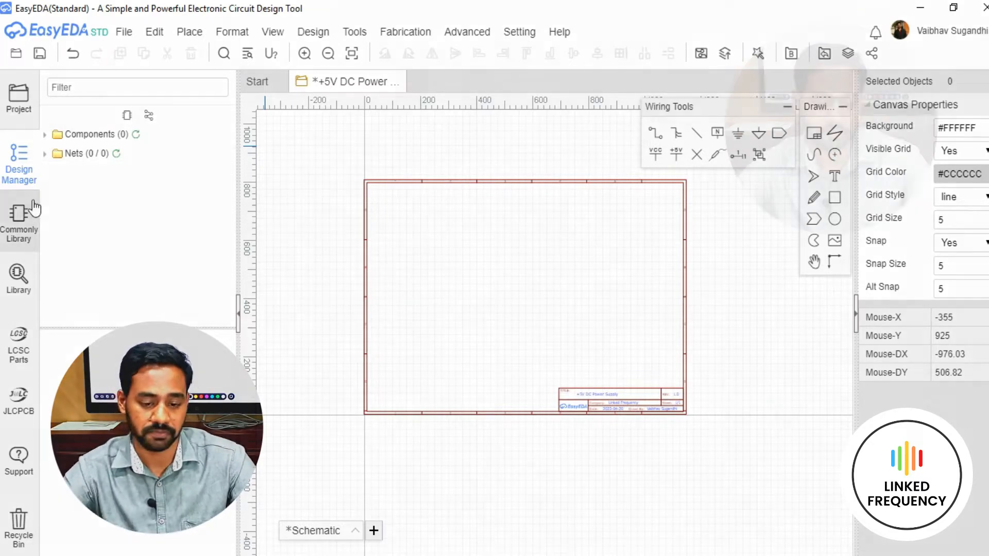
left_click(19, 240)
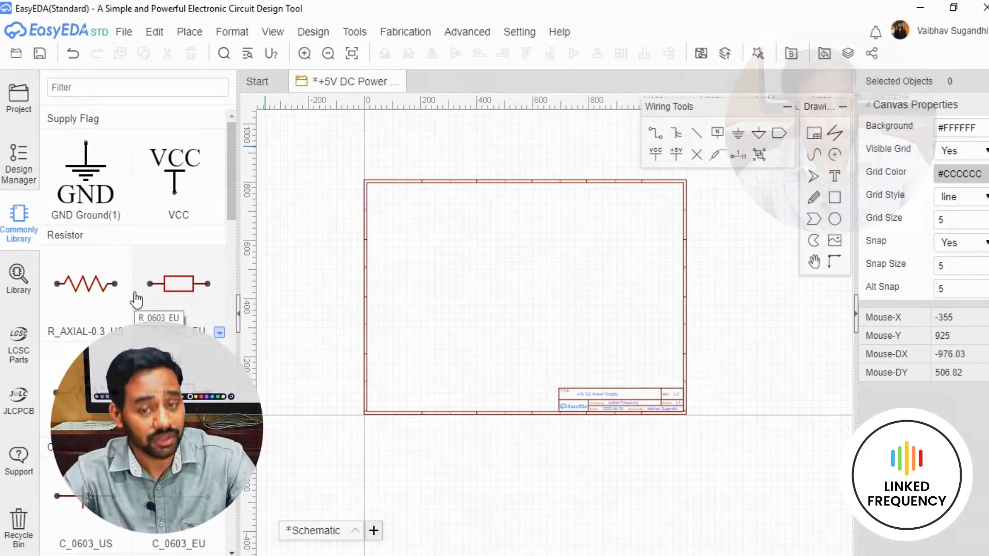
left_click(9, 295)
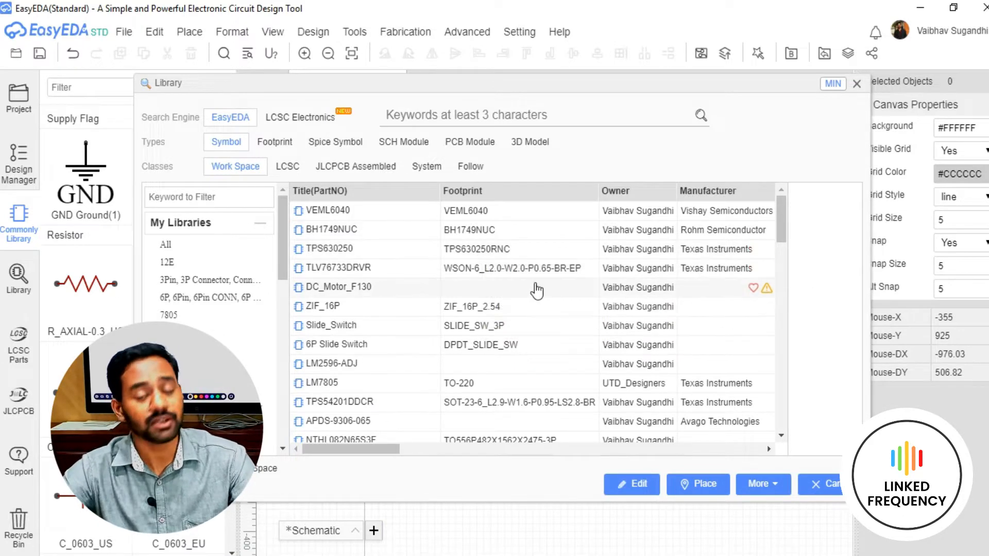
mouse_move(538, 236)
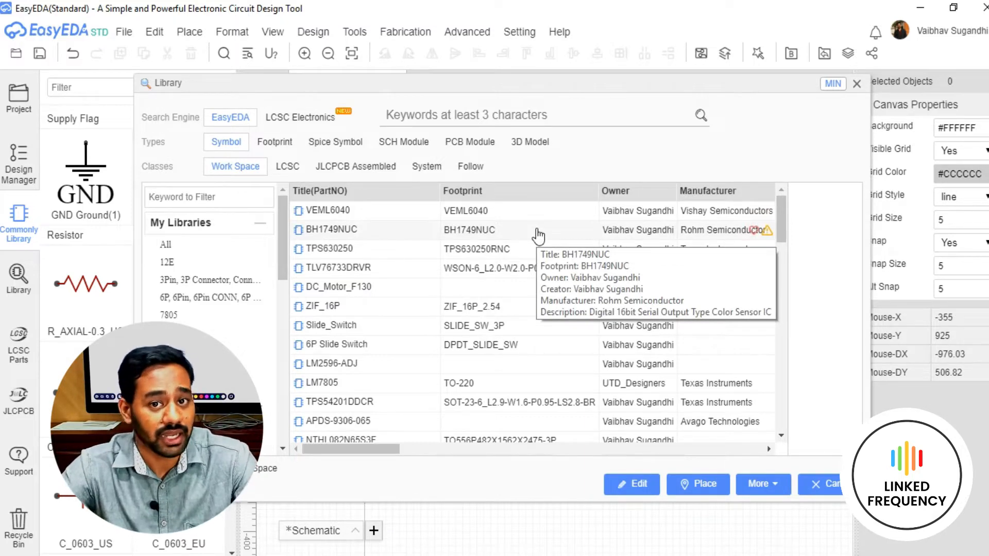
mouse_move(556, 271)
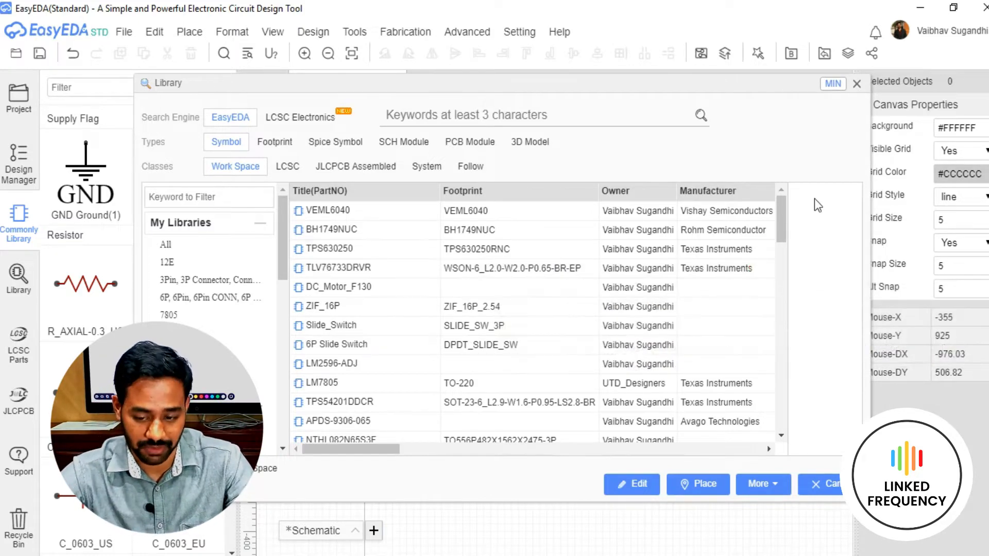
left_click(857, 84)
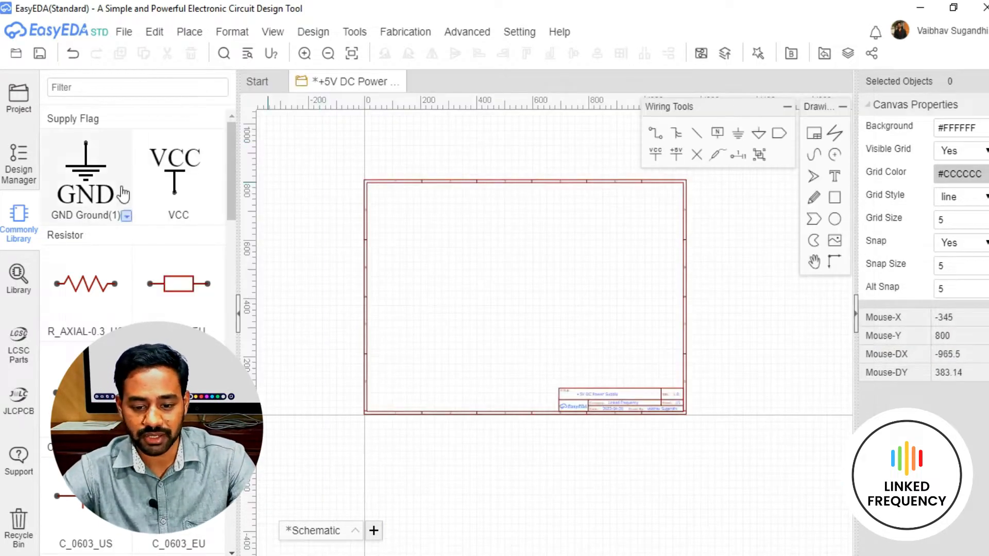
left_click(149, 32)
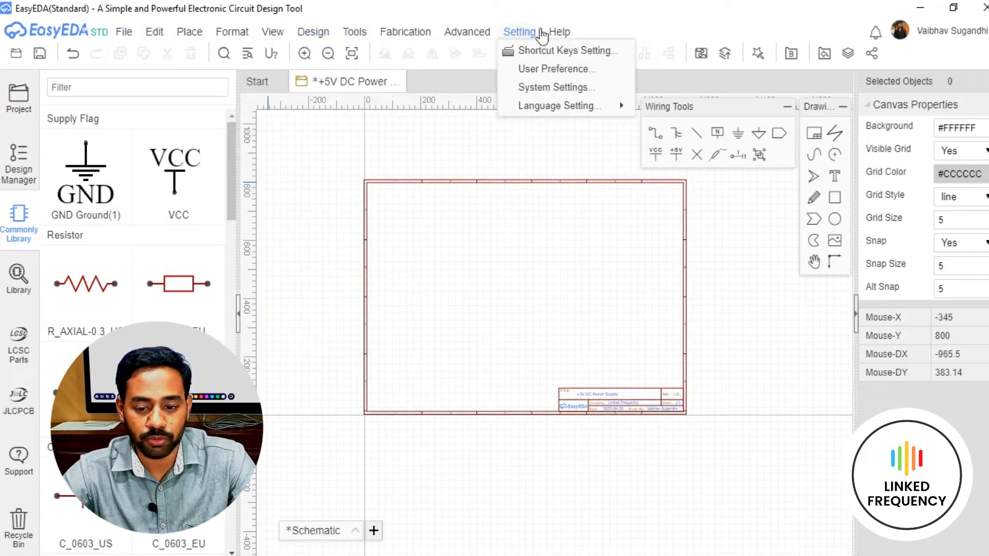
mouse_move(230, 32)
left_click(534, 262)
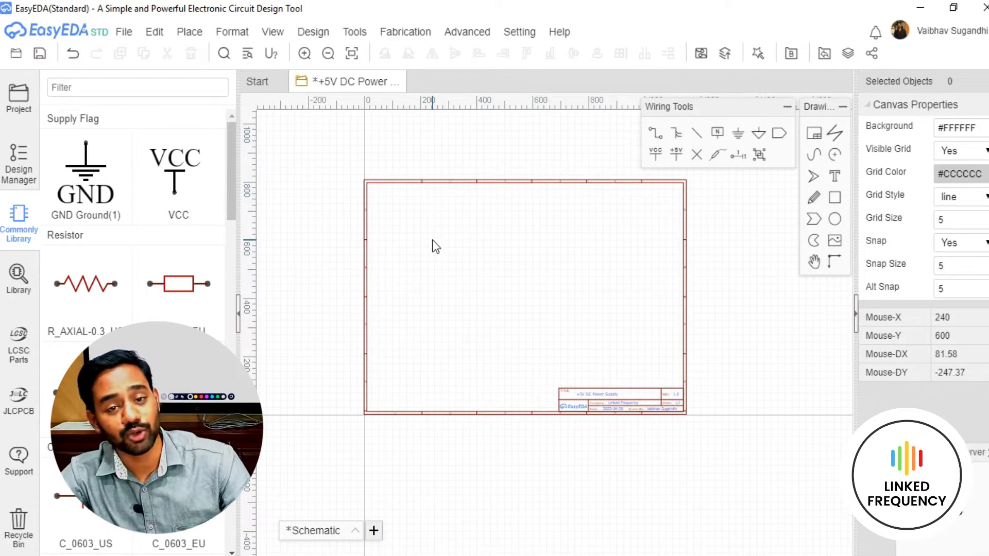
- Save the schematic
key("ctrl+s")
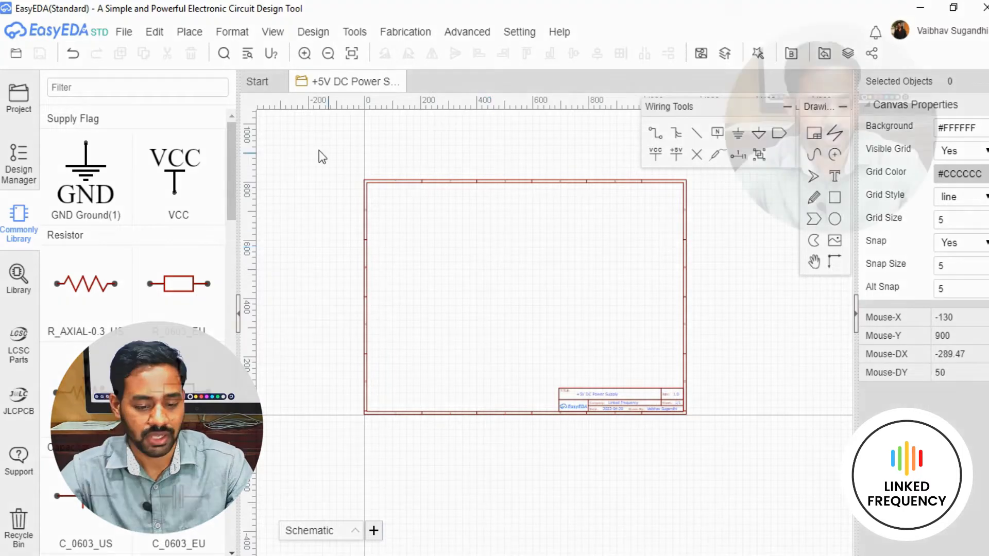
- Place a CONN-TH_2P-P5.08 two-pin connector in the upper-left part of the sheet, rotated so its pins face right
scroll(103, 327, "down", 3)
scroll(103, 327, "down", 10)
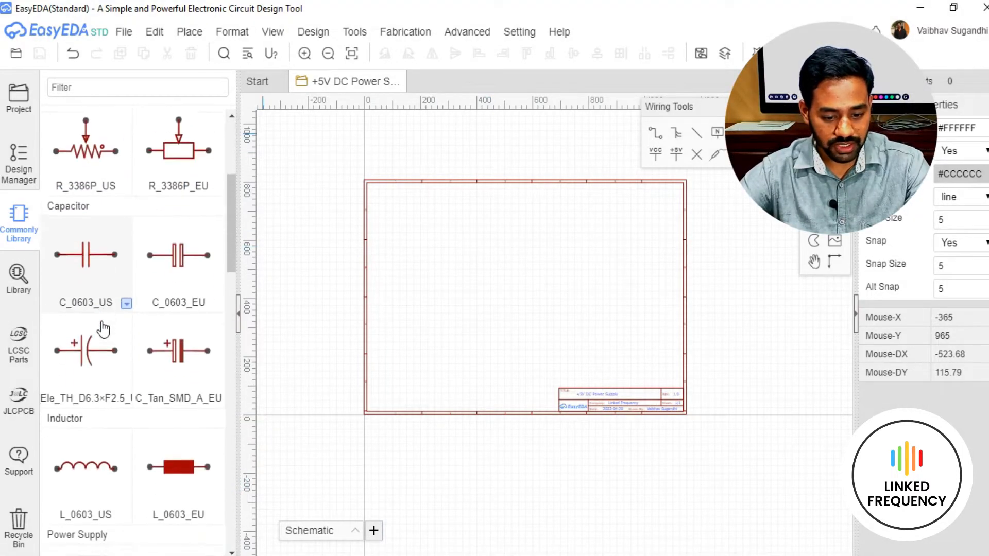
scroll(106, 334, "down", 3)
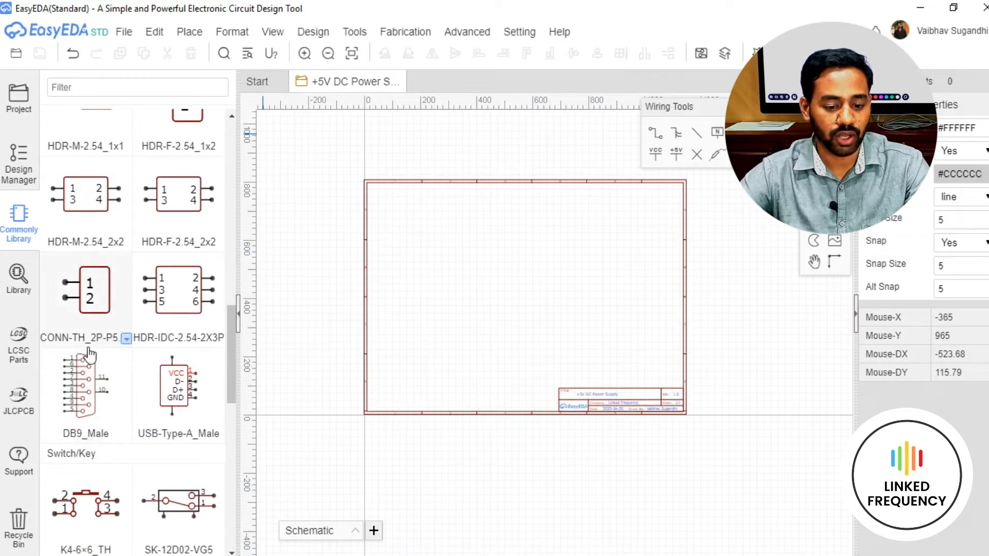
left_click(127, 340)
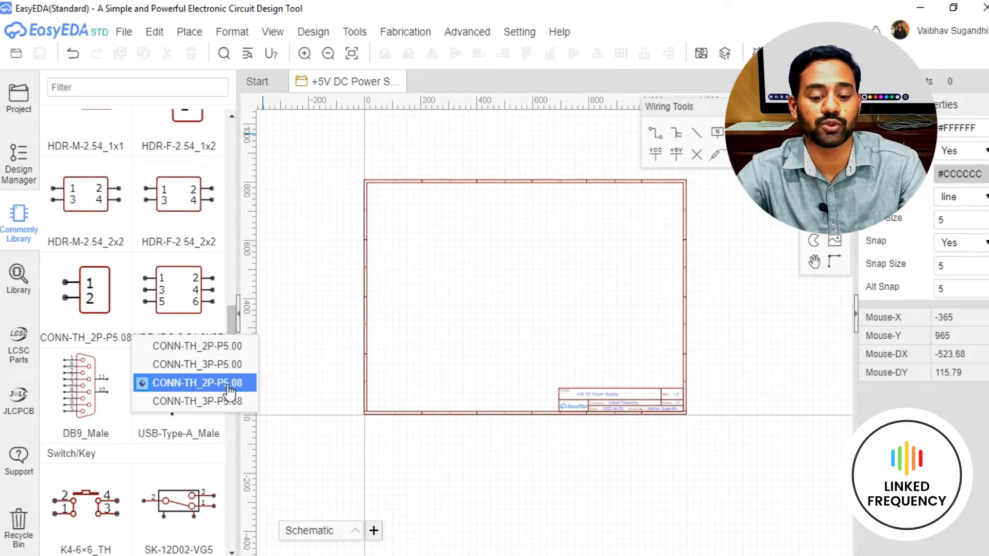
left_click(197, 382)
left_click(88, 289)
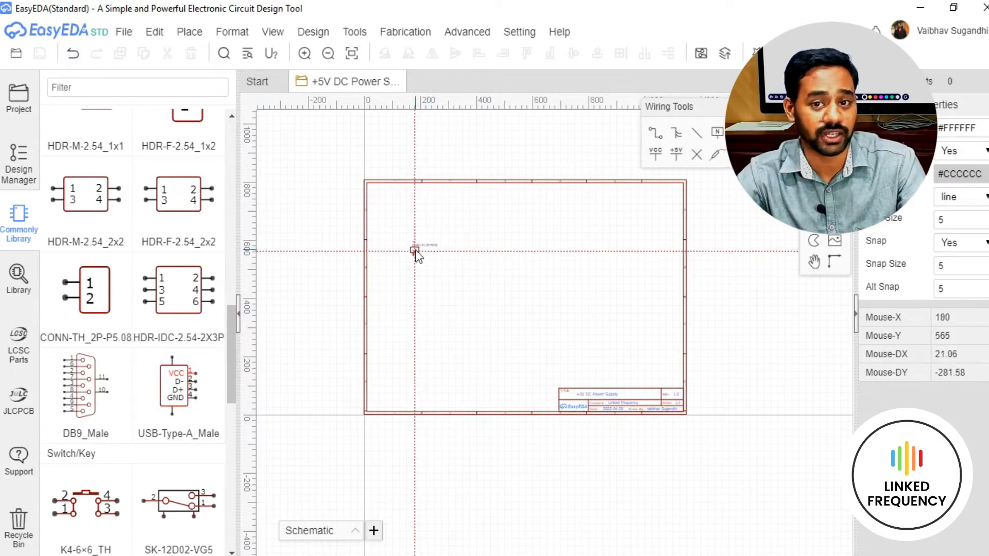
scroll(404, 245, "up", 5)
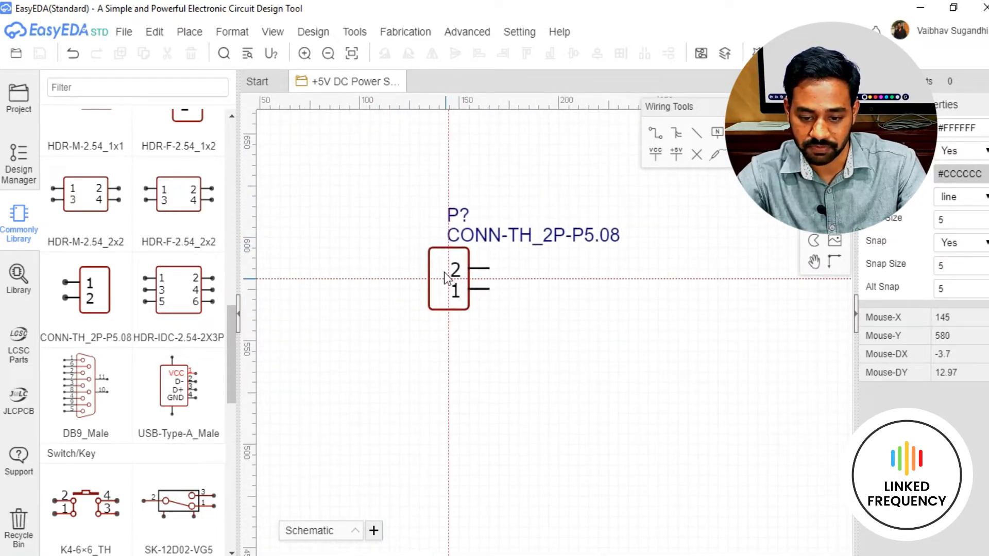
left_click(444, 273)
key("Escape")
scroll(451, 335, "up", 3)
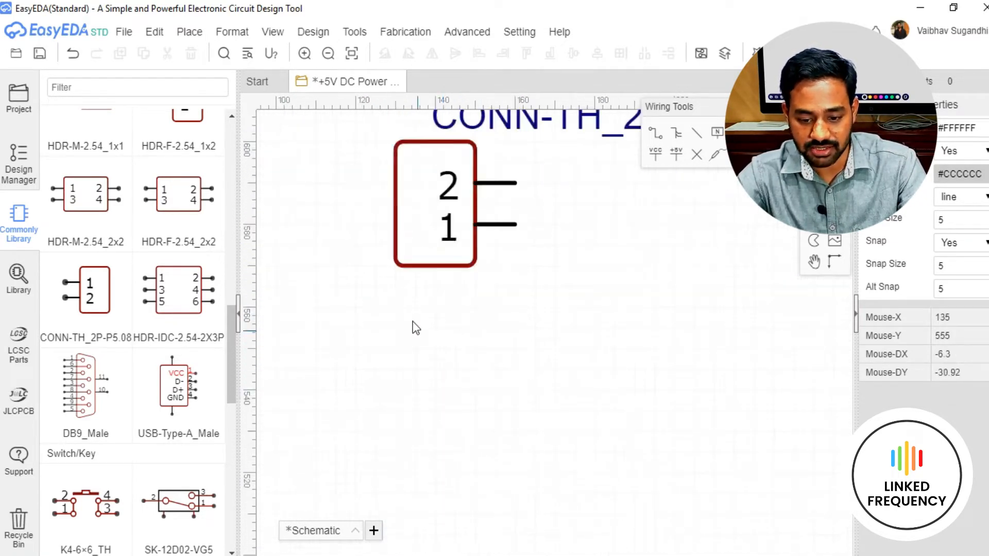
left_click(89, 289)
scroll(524, 361, "down", 1)
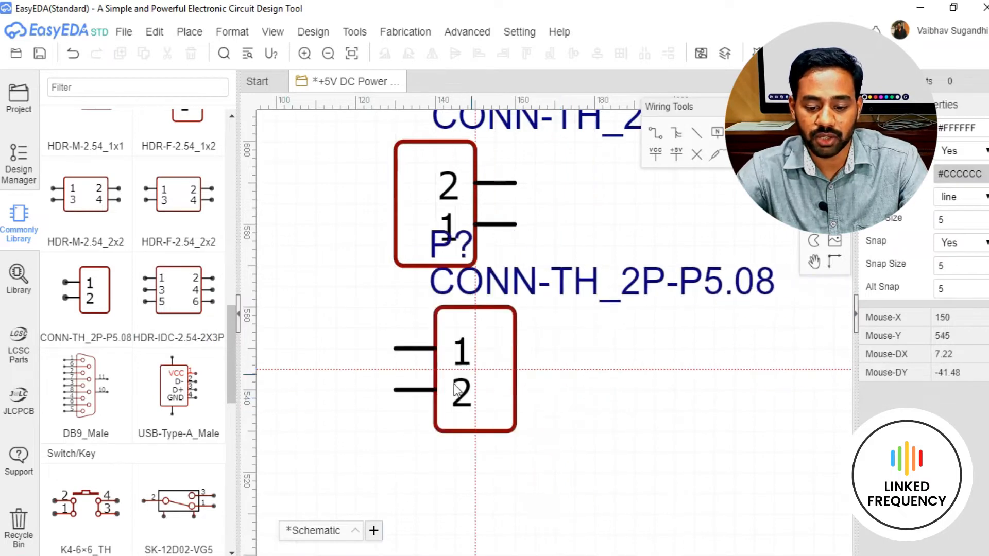
scroll(490, 397, "down", 3)
key("space")
key("space")
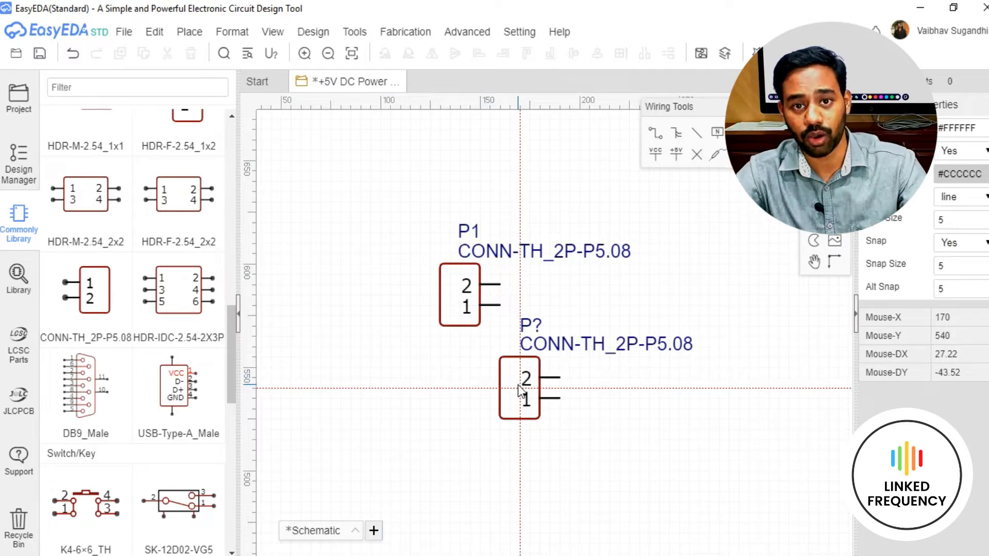
key("space")
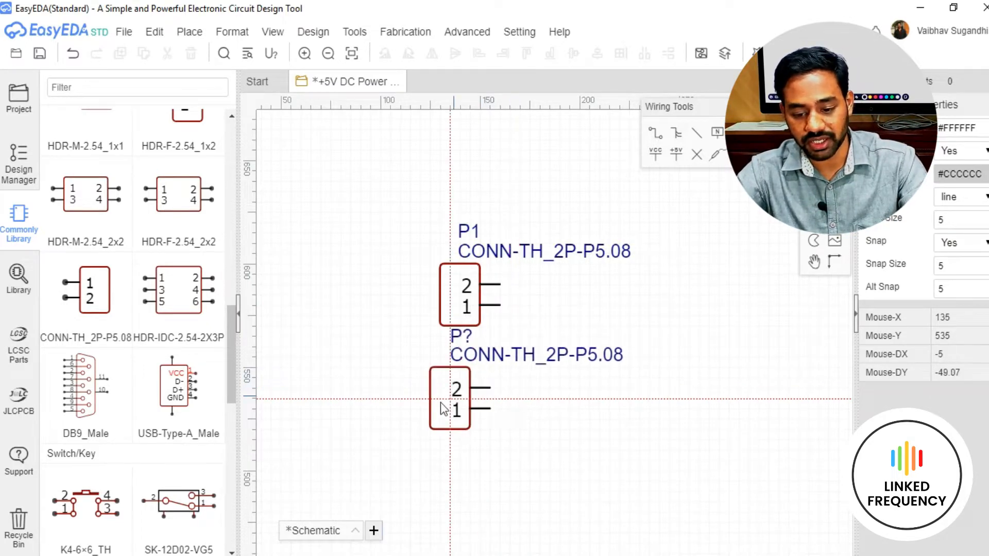
key("Escape")
left_click(461, 298)
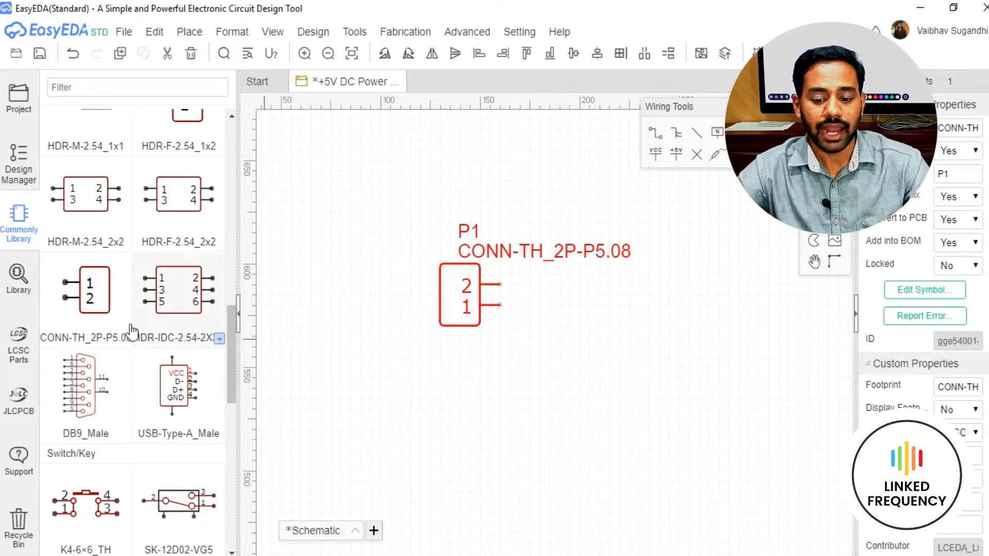
- Place a DC005-T20 DC power jack directly below the two-pin connector
scroll(133, 350, "down", 10)
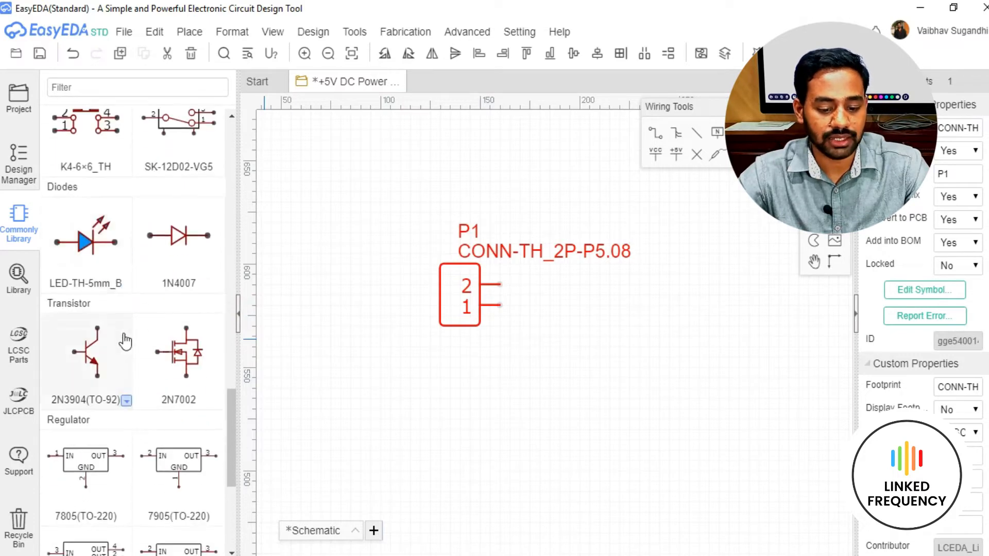
scroll(140, 340, "down", 1)
scroll(140, 340, "up", 10)
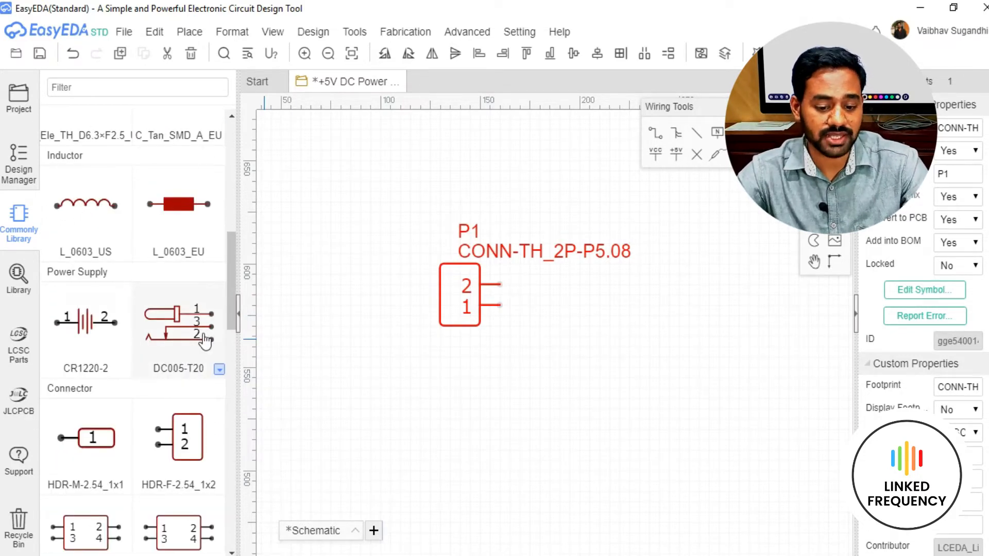
left_click(219, 370)
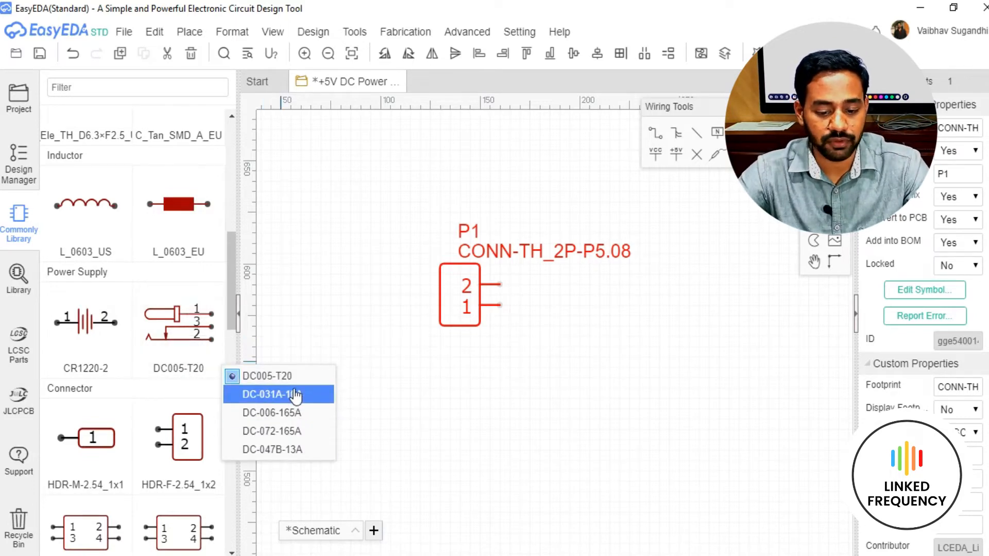
left_click(263, 381)
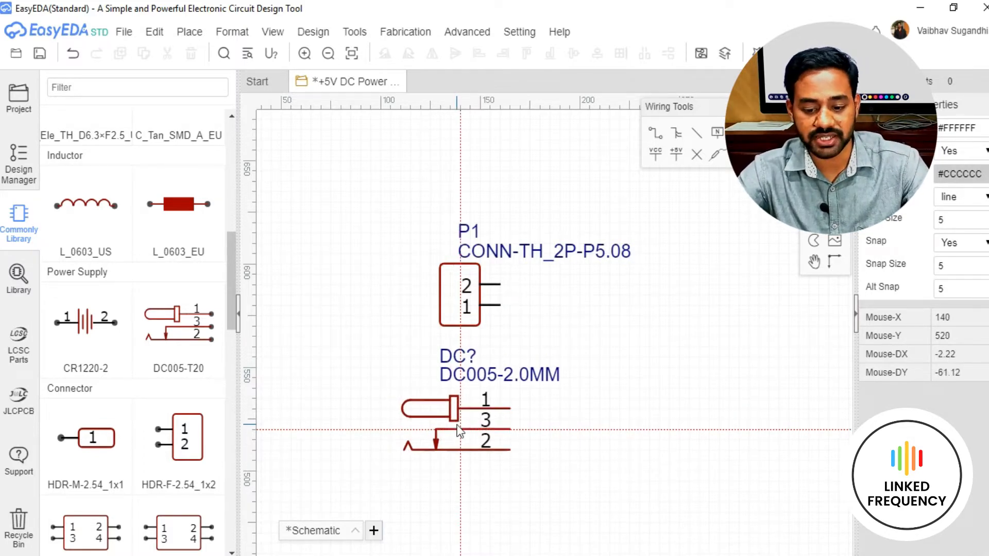
left_click(460, 430)
scroll(629, 420, "down", 3)
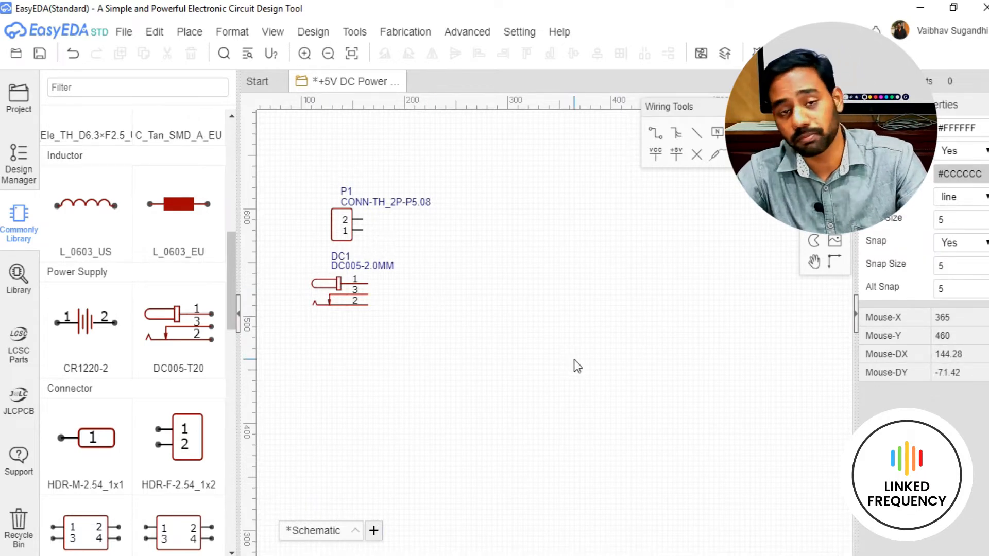
right_click_drag(563, 331, 615, 370)
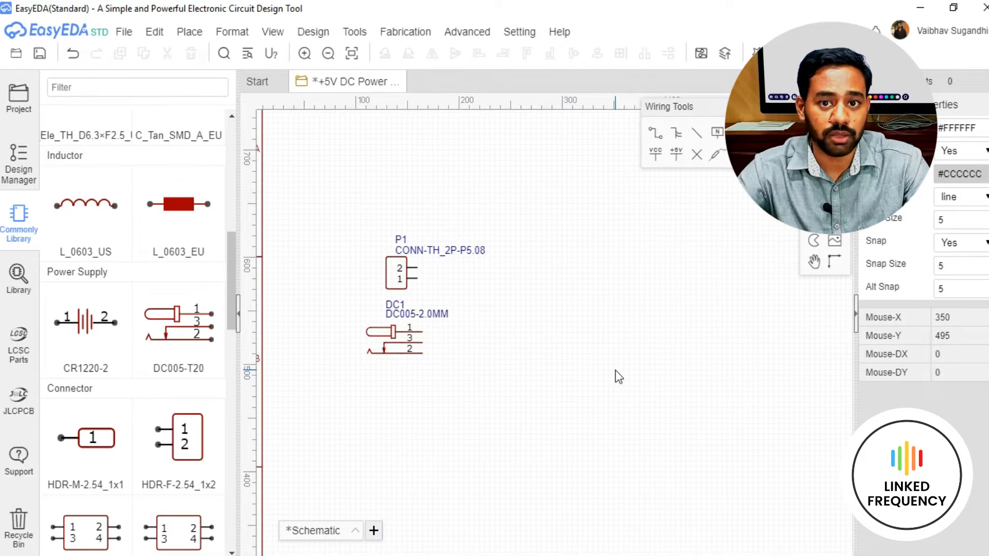
- Place a C_Ele_TH_D6.3×F2.5_US electrolytic capacitor to the right of the input connectors, rotated upright with its positive side up
scroll(116, 309, "up", 5)
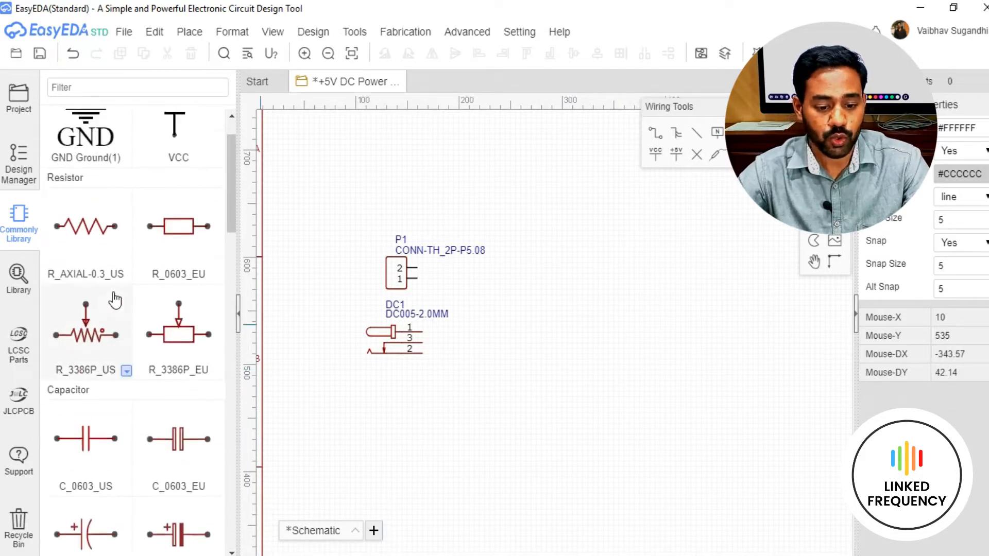
scroll(127, 357, "down", 3)
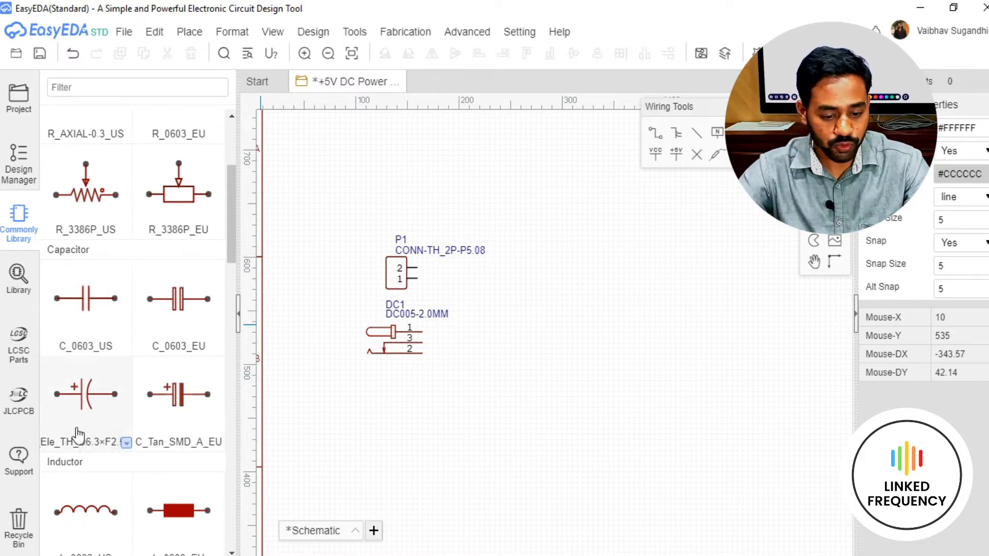
left_click(128, 441)
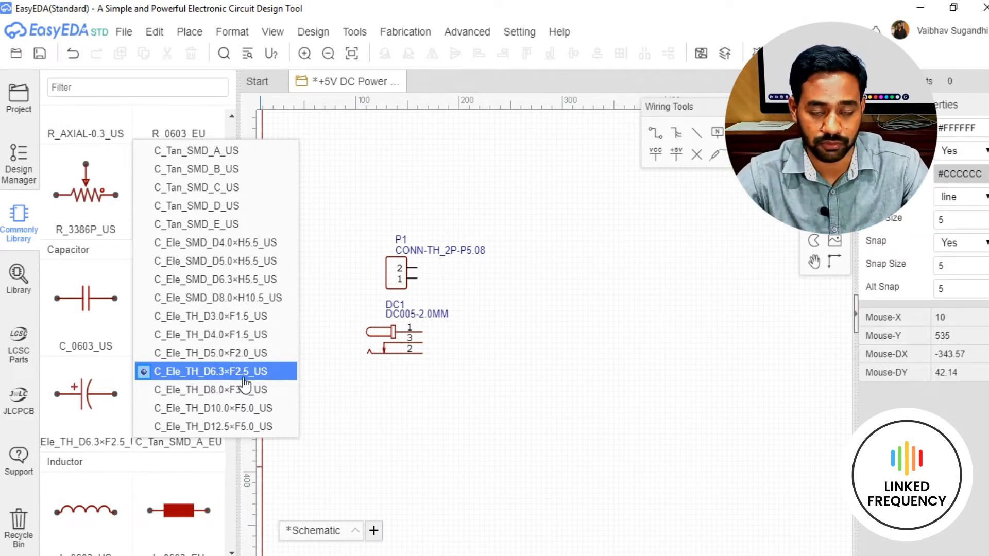
left_click(191, 371)
left_click(88, 402)
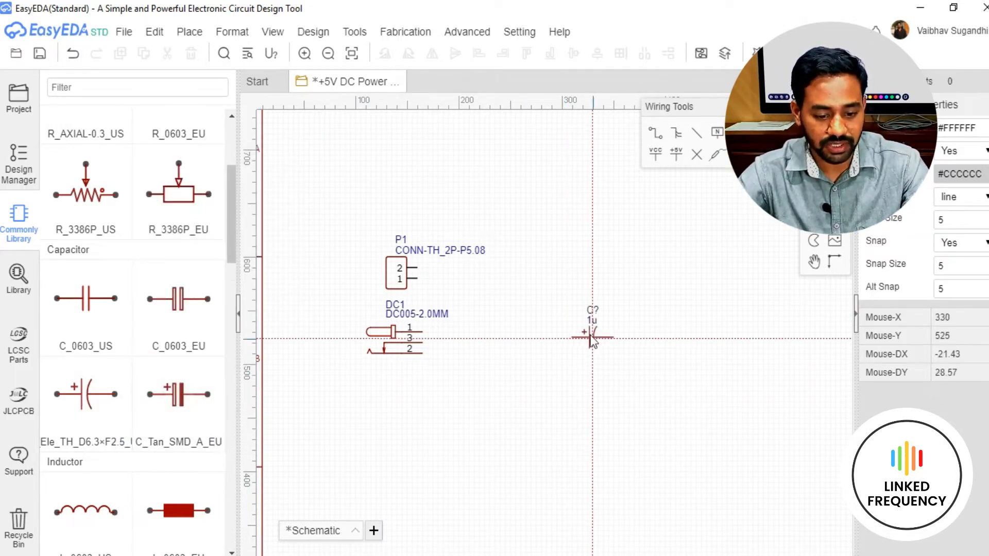
scroll(499, 315, "up", 3)
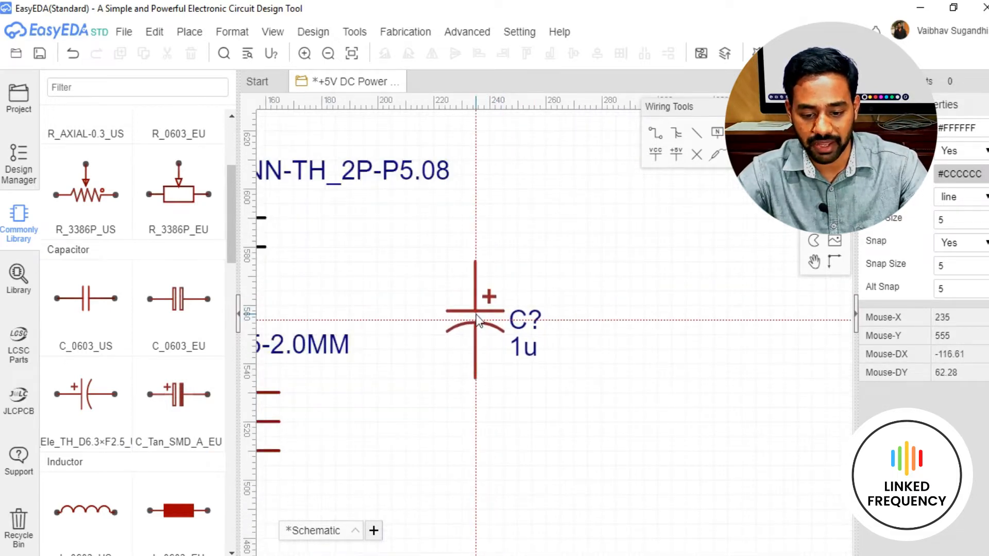
scroll(477, 315, "down", 2)
left_click(472, 319)
key("Escape")
scroll(535, 335, "down", 1)
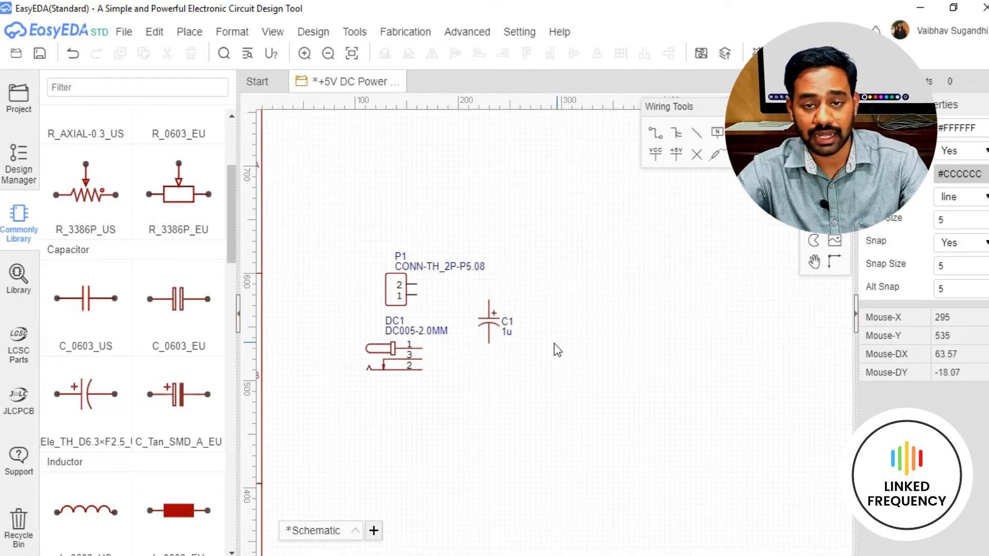
right_click_drag(558, 350, 511, 357)
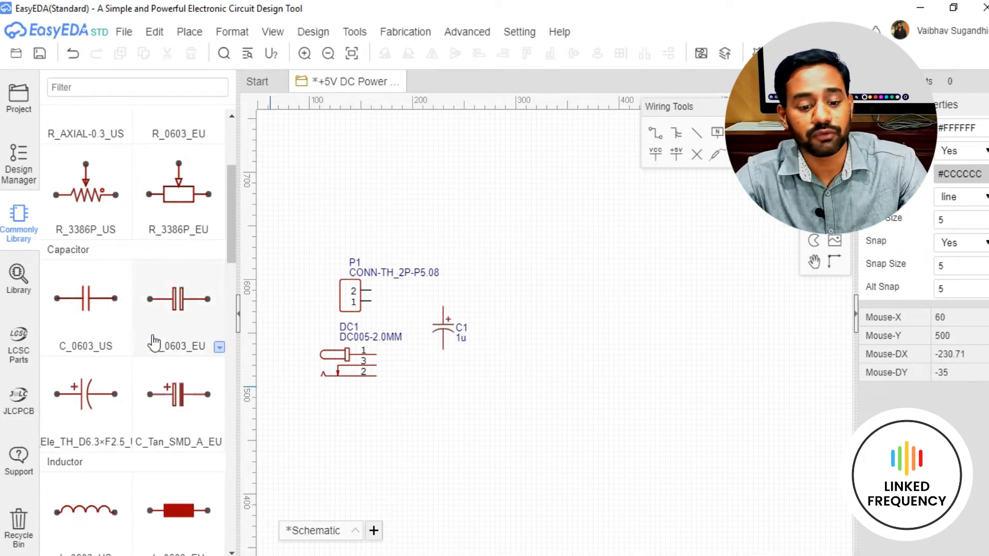
- Place a 7805(TO-220) voltage regulator above and to the right of the capacitor
scroll(154, 343, "up", 3)
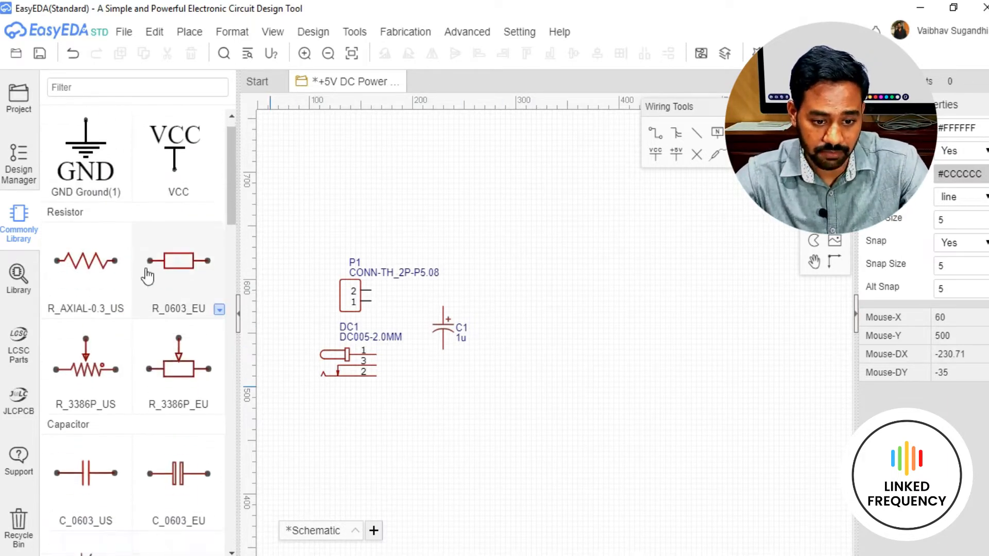
scroll(148, 276, "down", 15)
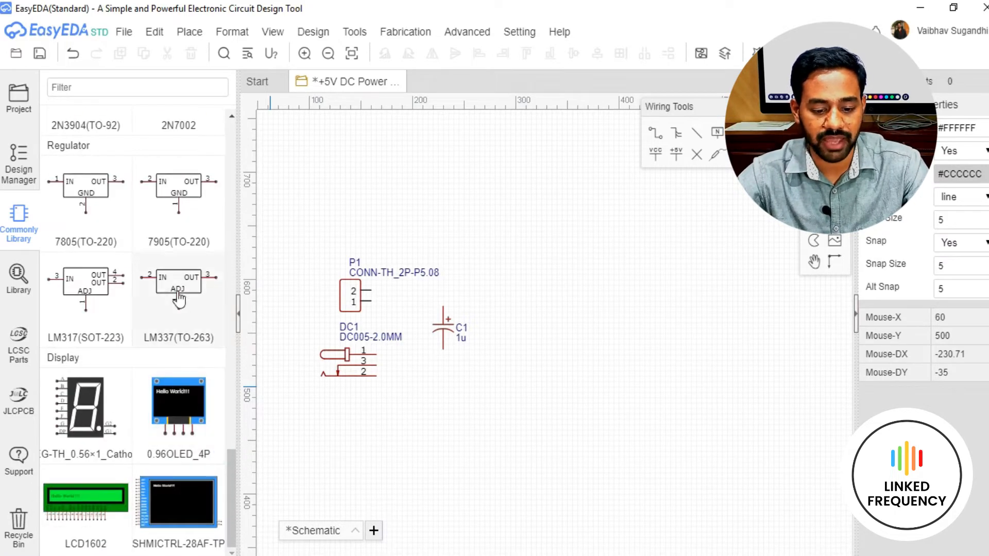
scroll(135, 303, "up", 1)
scroll(135, 303, "up", 1)
left_click(126, 316)
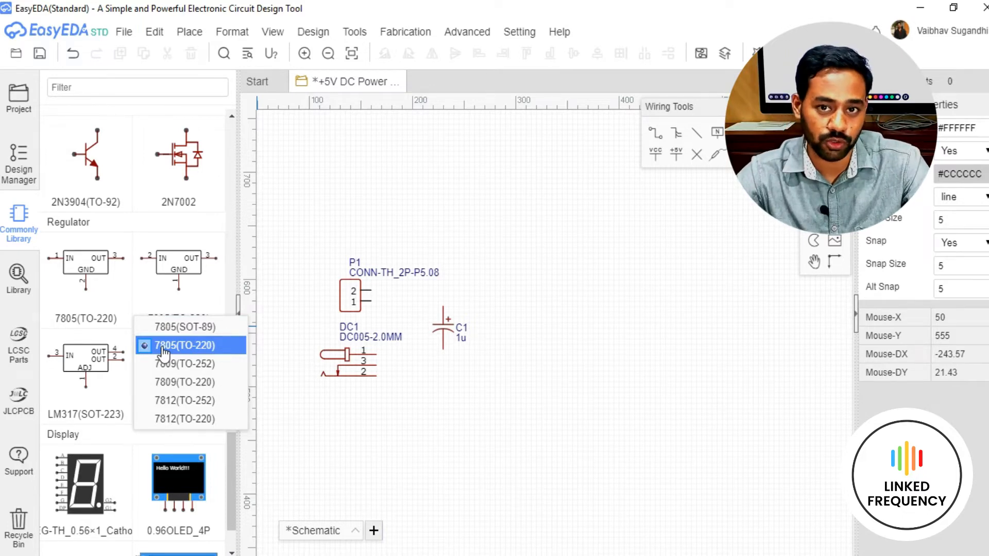
left_click(204, 351)
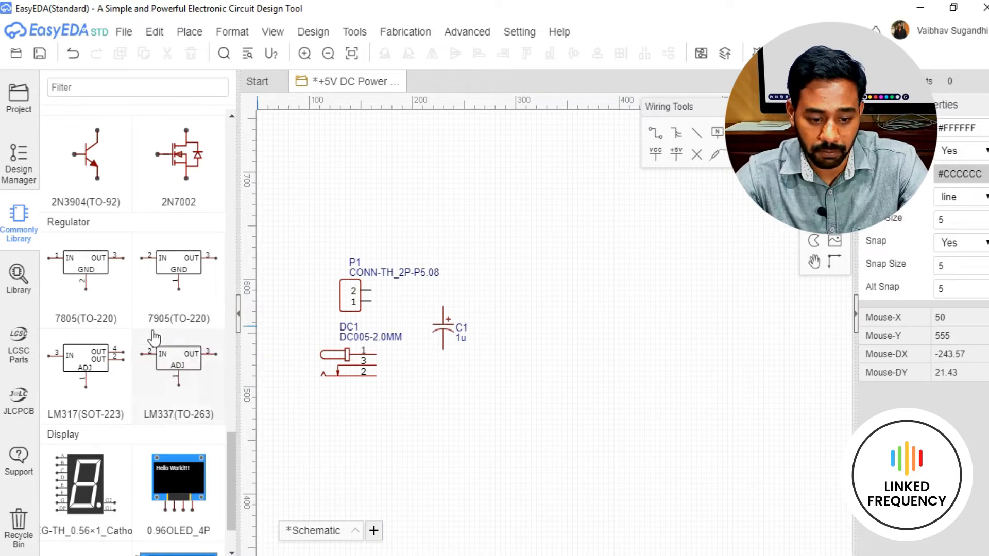
left_click(119, 260)
scroll(574, 309, "up", 3)
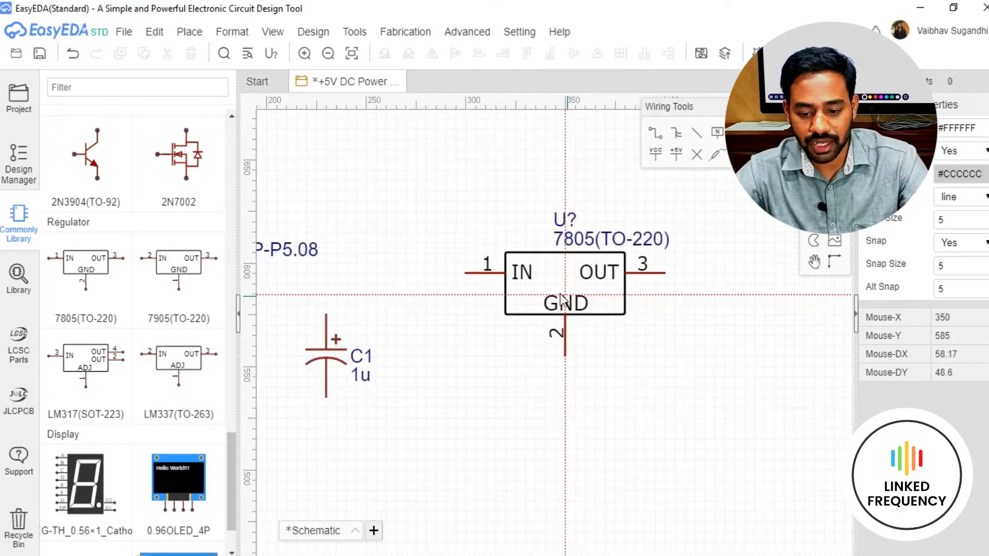
left_click(510, 297)
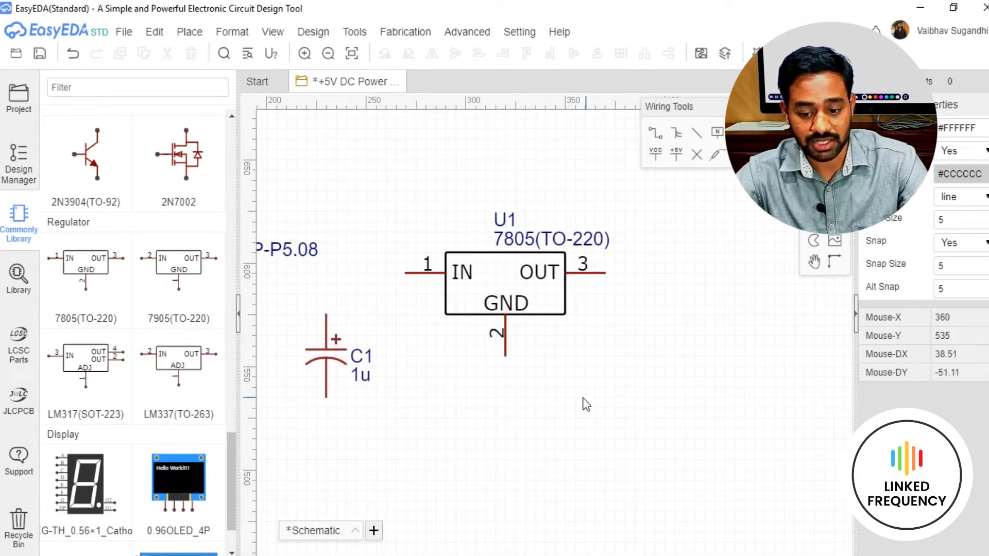
scroll(531, 397, "down", 3)
right_click_drag(499, 411, 470, 366)
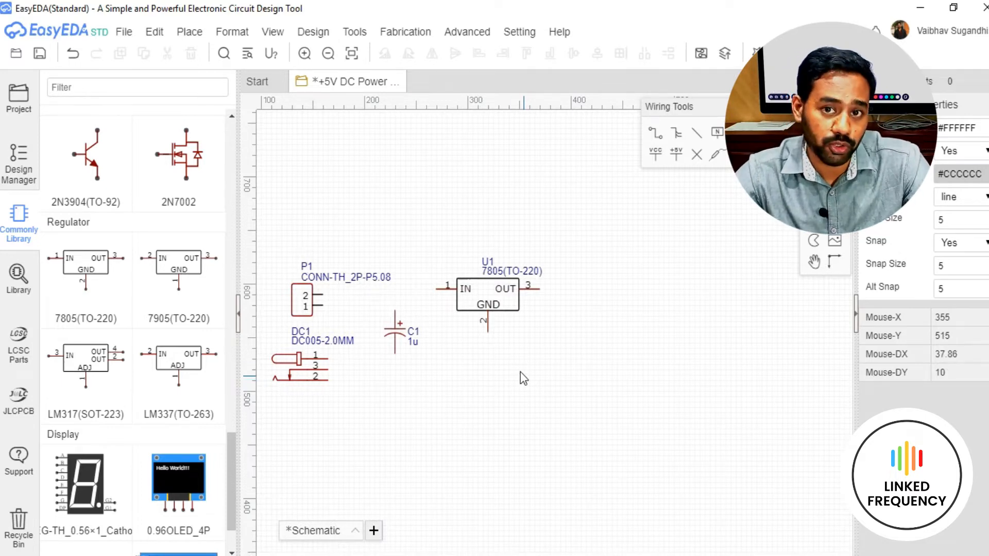
- Copy capacitor C1 and paste the duplicate on the output side of the 7805 regulator
left_click(395, 337)
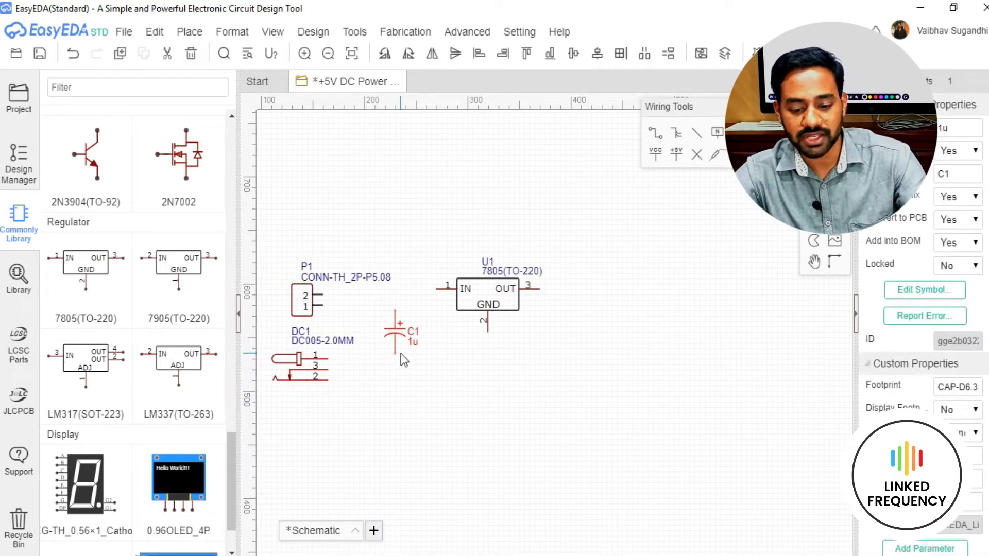
key("ctrl+c")
key("ctrl+v")
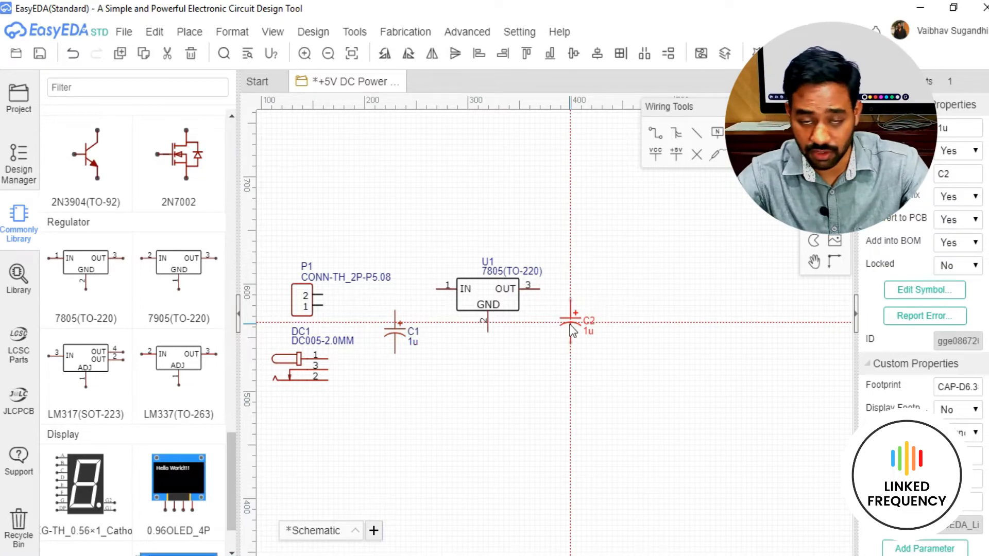
scroll(570, 324, "up", 2)
left_click(568, 342)
scroll(568, 342, "down", 3)
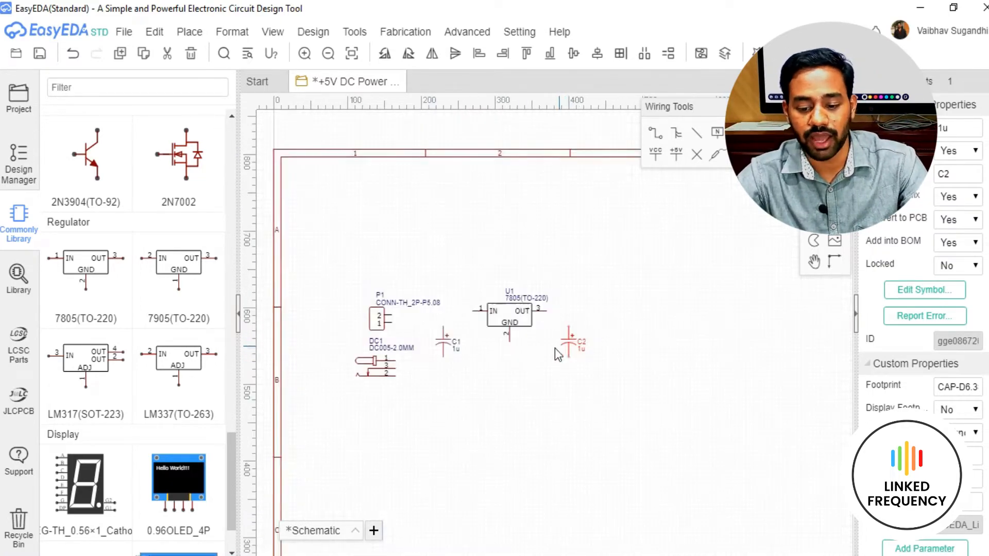
right_click_drag(523, 369, 553, 363)
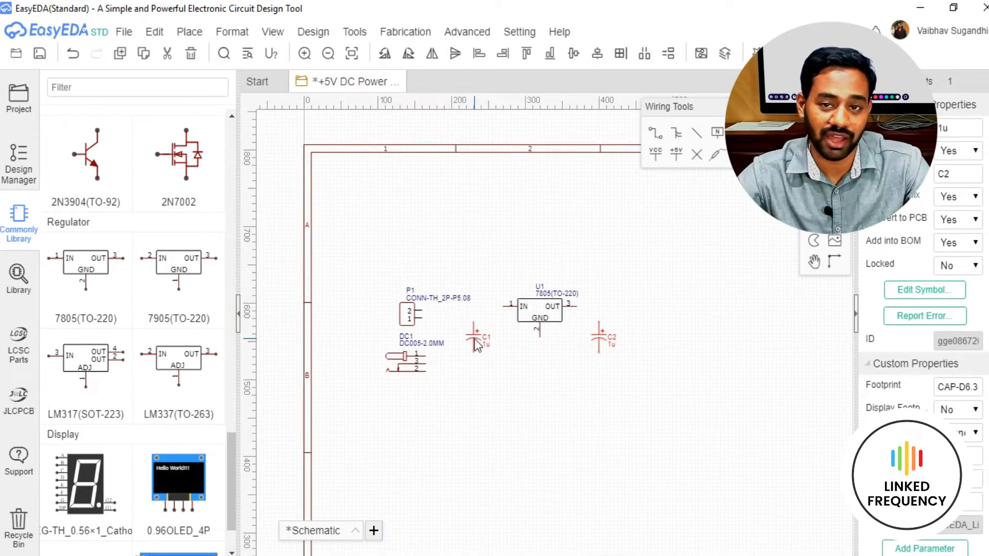
left_click(585, 392)
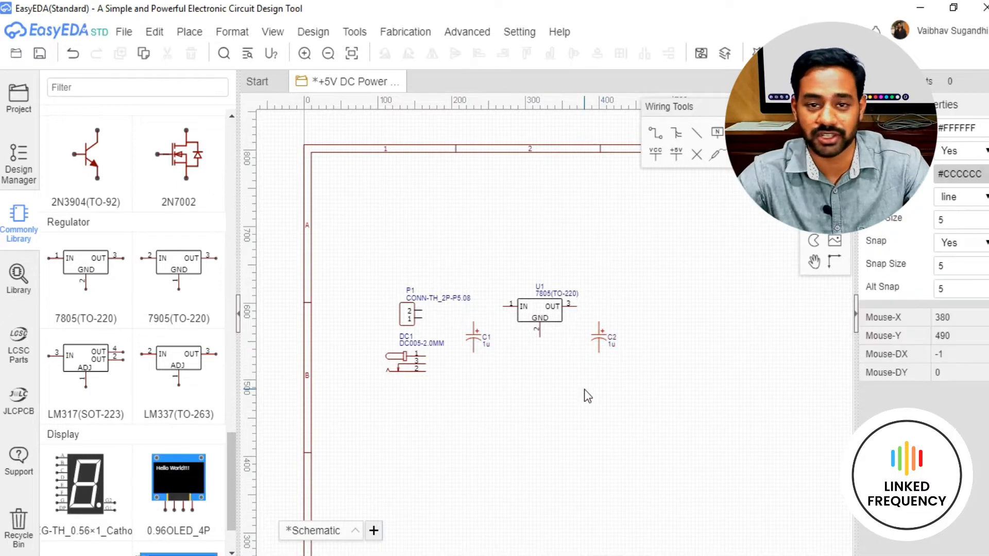
- Copy the two-pin connector P1 and paste it beyond C2 on the output side, rotated so its pins face the regulator
right_click_drag(584, 390, 460, 372)
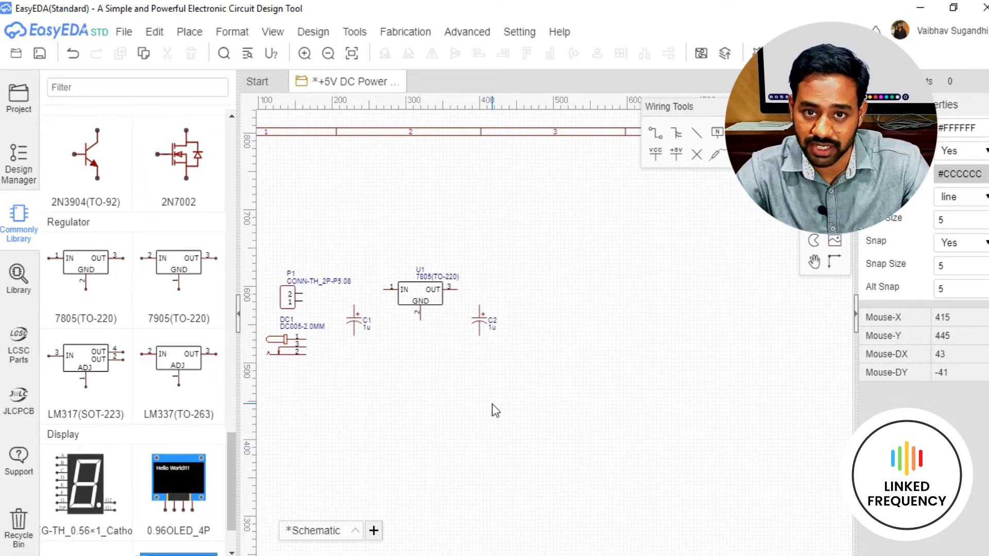
left_click(294, 310)
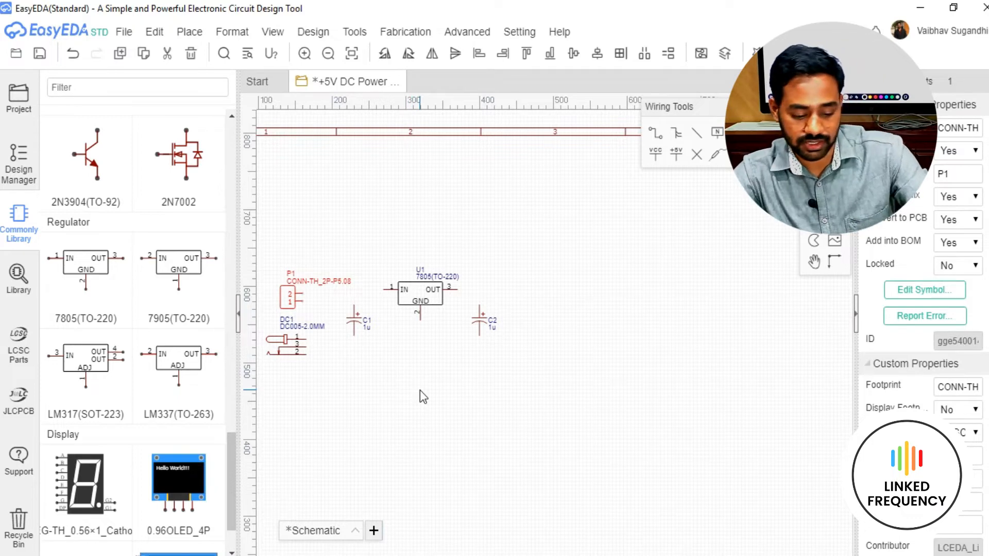
key("space")
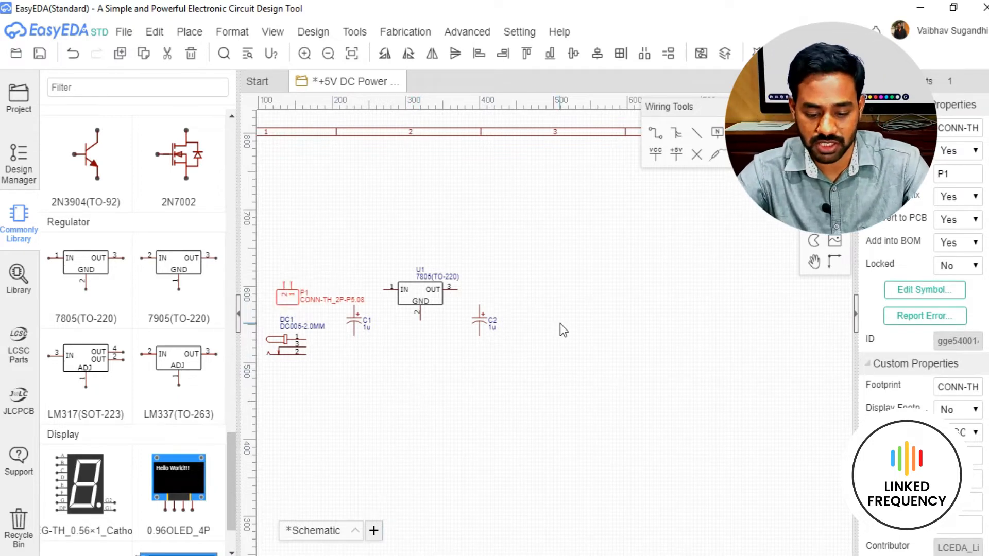
key("space")
key("space")
key("space")
left_click(560, 324)
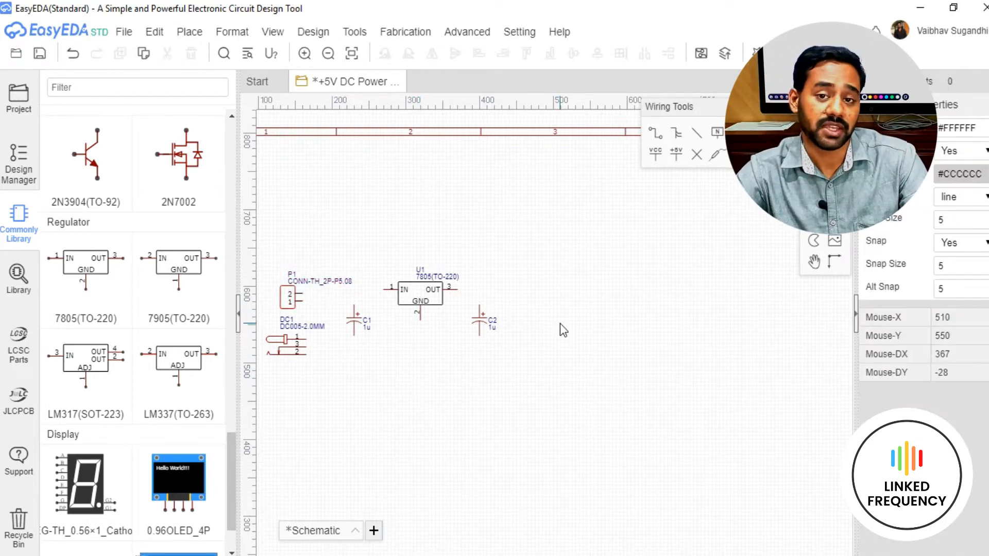
key("ctrl+v")
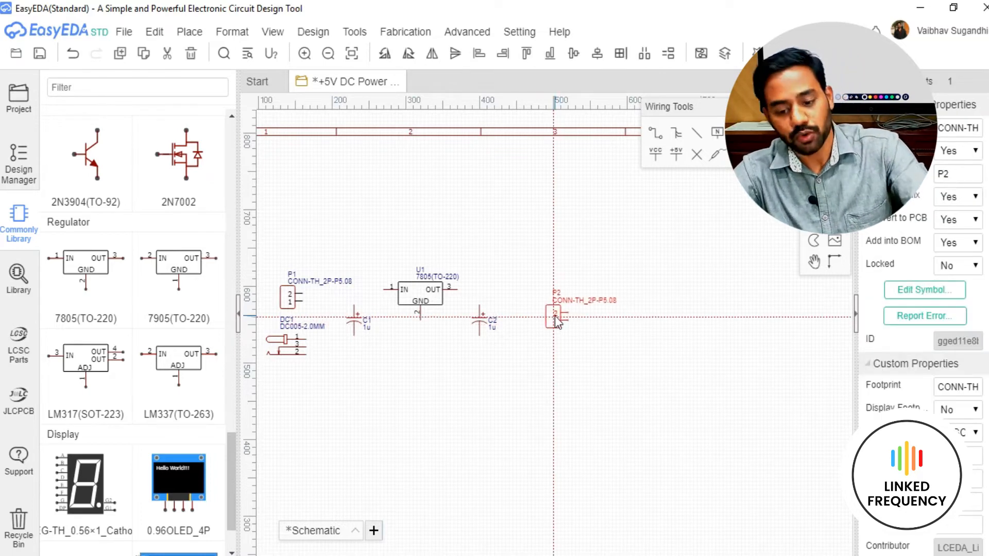
left_click(545, 302)
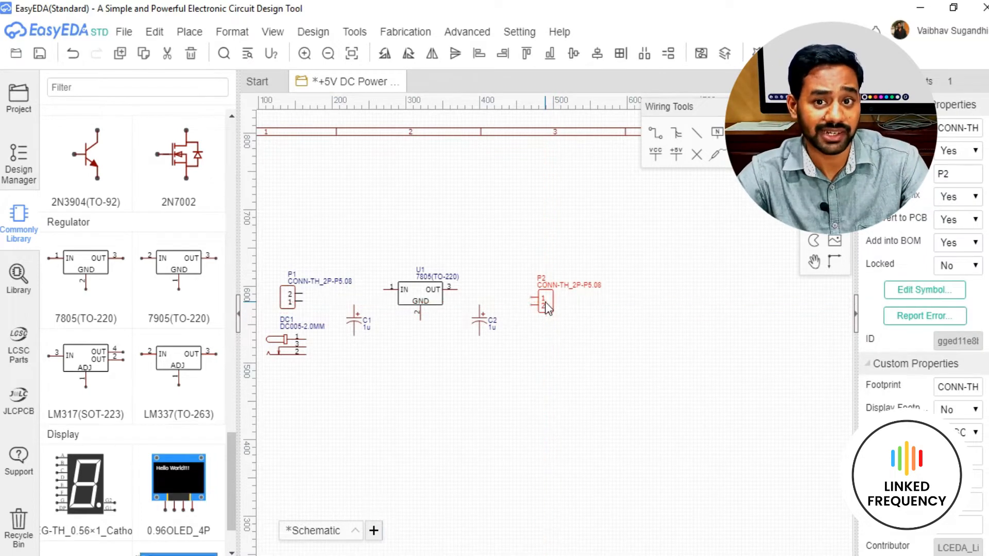
- Move connector P2 slightly up and closer to C2, aligning its pin 1 with the regulator's output pin
right_click_drag(478, 369, 581, 364)
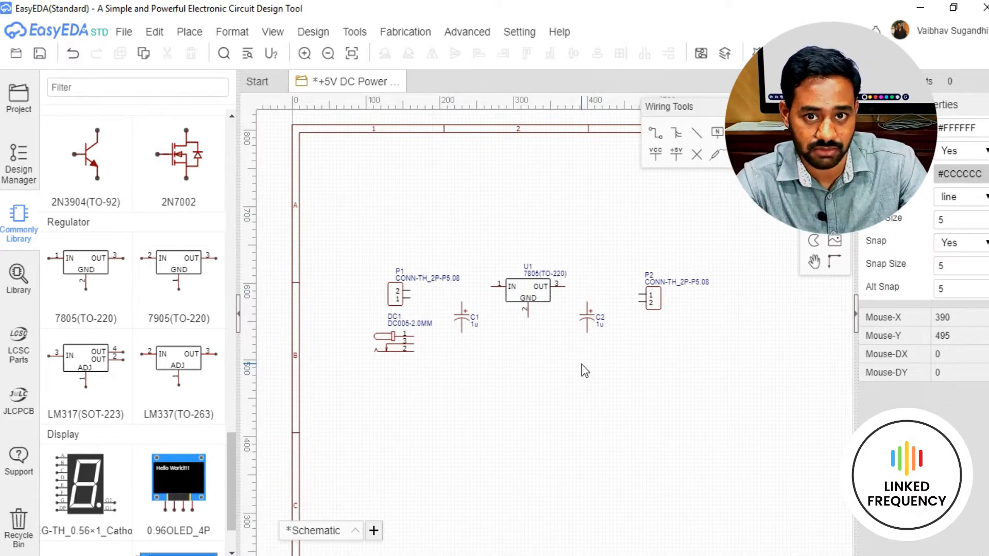
scroll(648, 305, "up", 3)
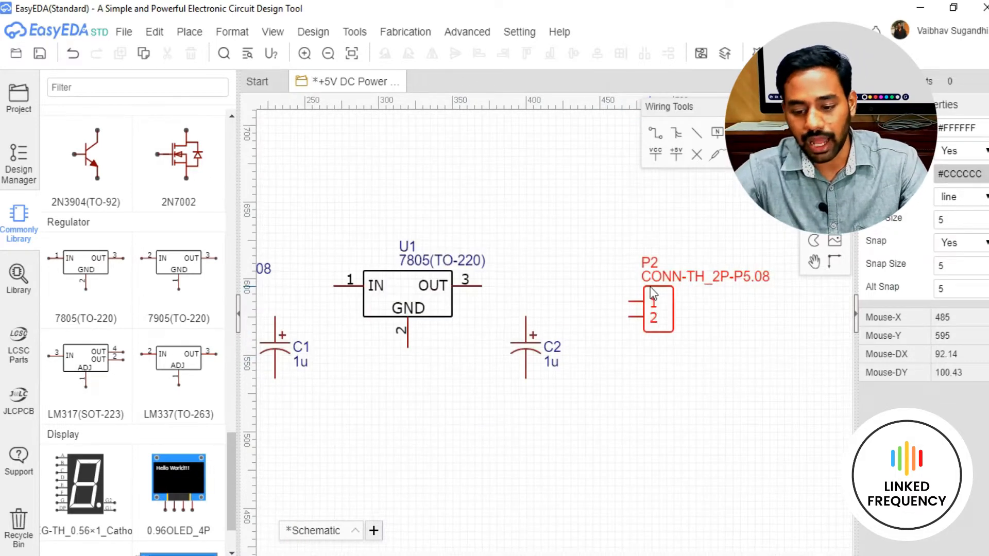
scroll(646, 308, "down", 3)
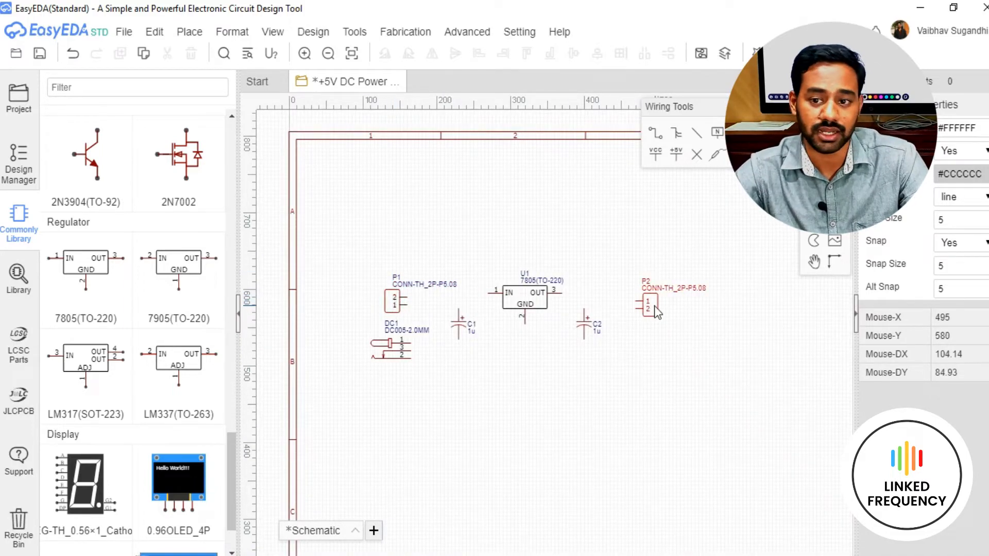
scroll(645, 294, "up", 3)
left_click(637, 300)
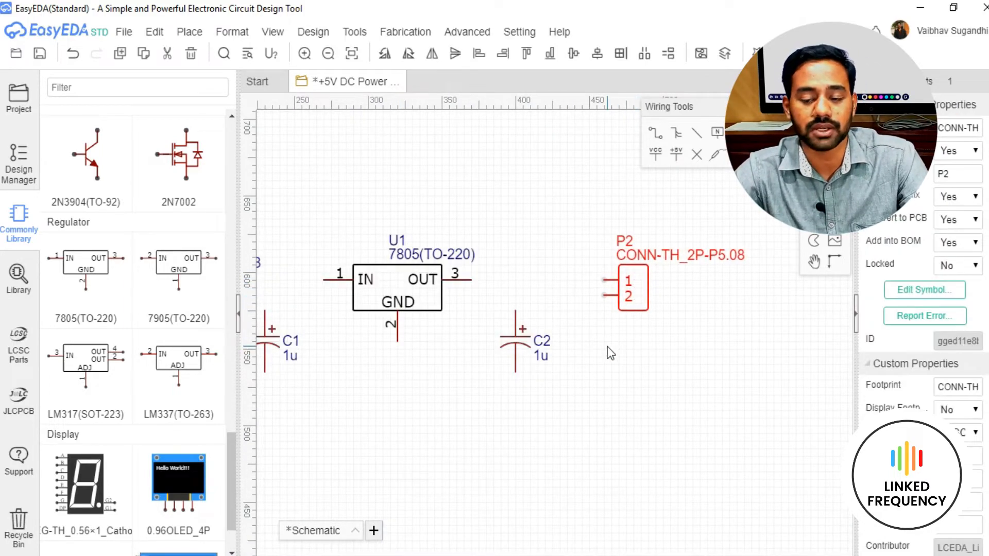
scroll(607, 348, "down", 3)
left_click(591, 379)
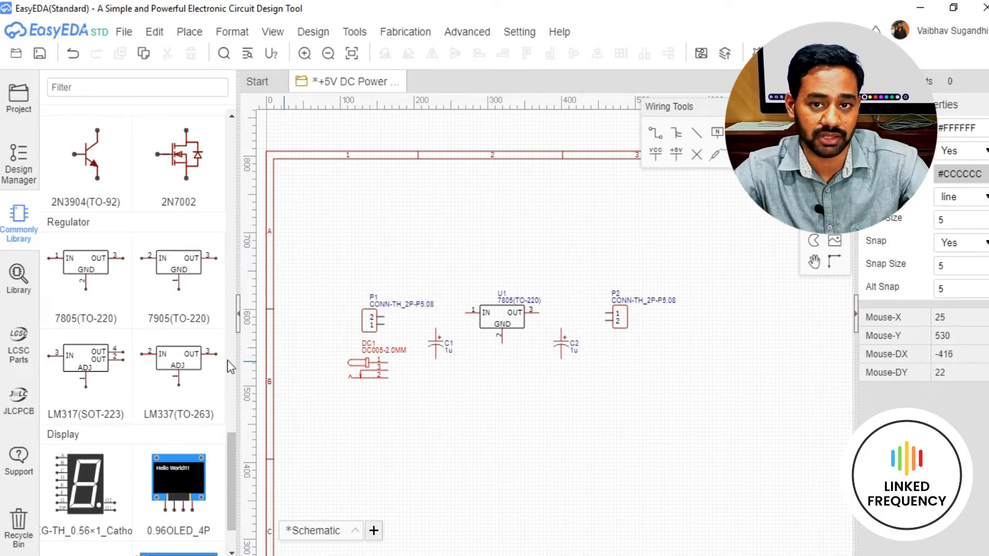
- Place an R_AXIAL-0.3_US resistor vertically between capacitor C2 and output connector P2
scroll(93, 299, "up", 10)
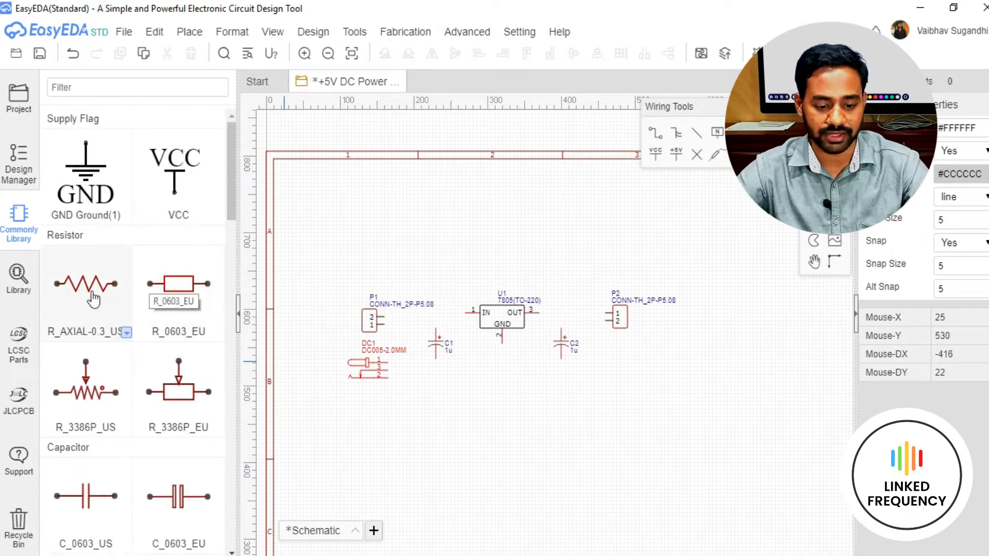
left_click(127, 333)
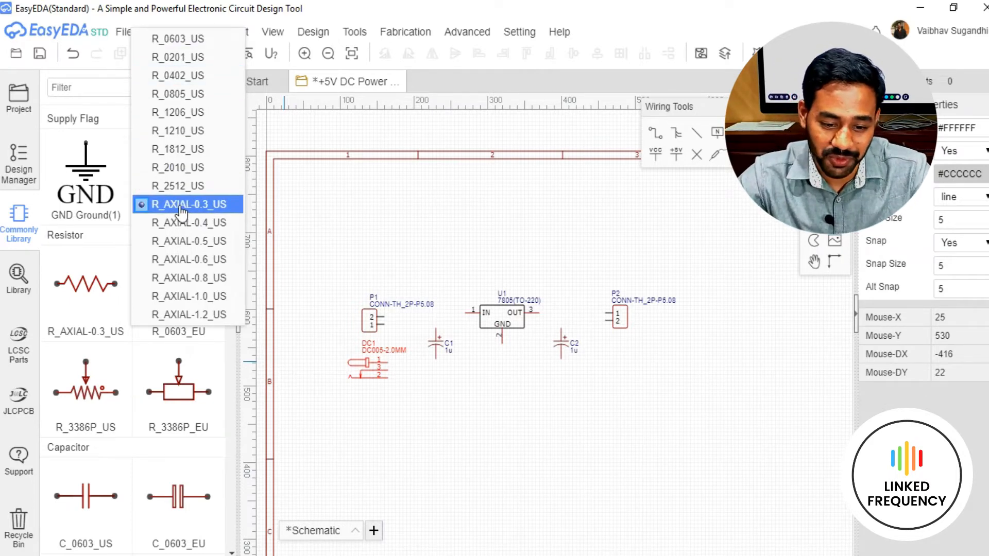
left_click(204, 204)
left_click(85, 283)
scroll(581, 338, "up", 3)
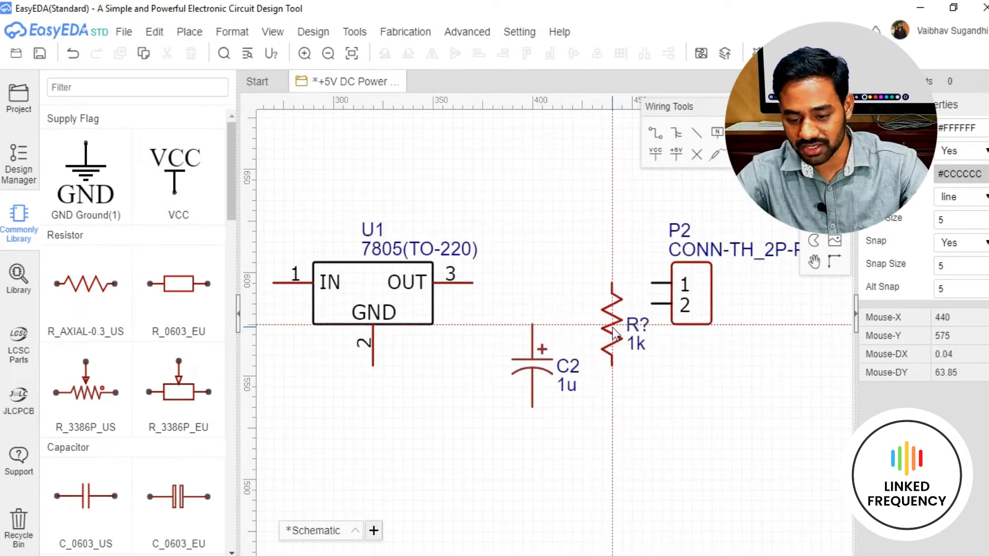
left_click(613, 340)
scroll(613, 340, "down", 2)
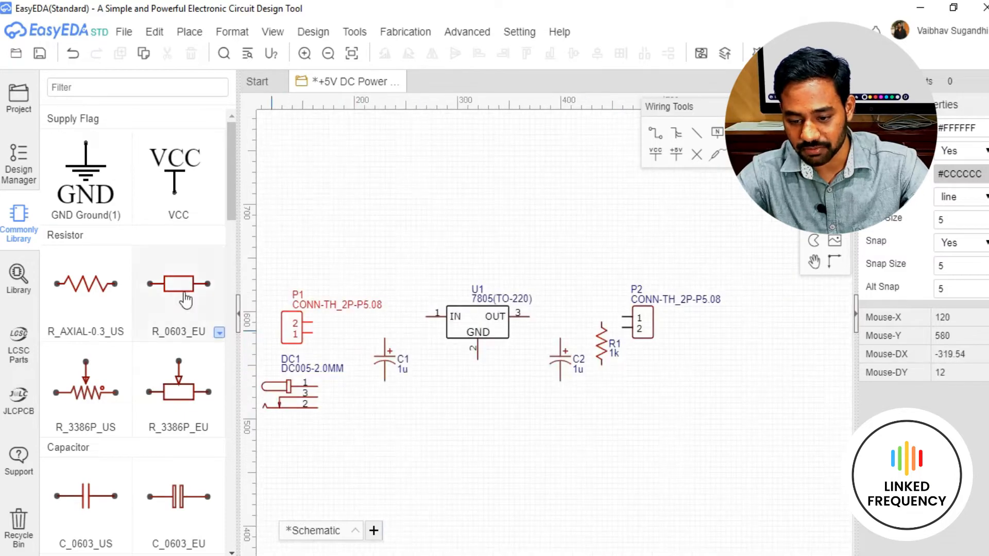
- Place a red LED-TH-3mm_R LED directly below resistor R1, rotated so its cathode points down
scroll(150, 301, "down", 10)
scroll(149, 289, "down", 5)
scroll(144, 330, "up", 8)
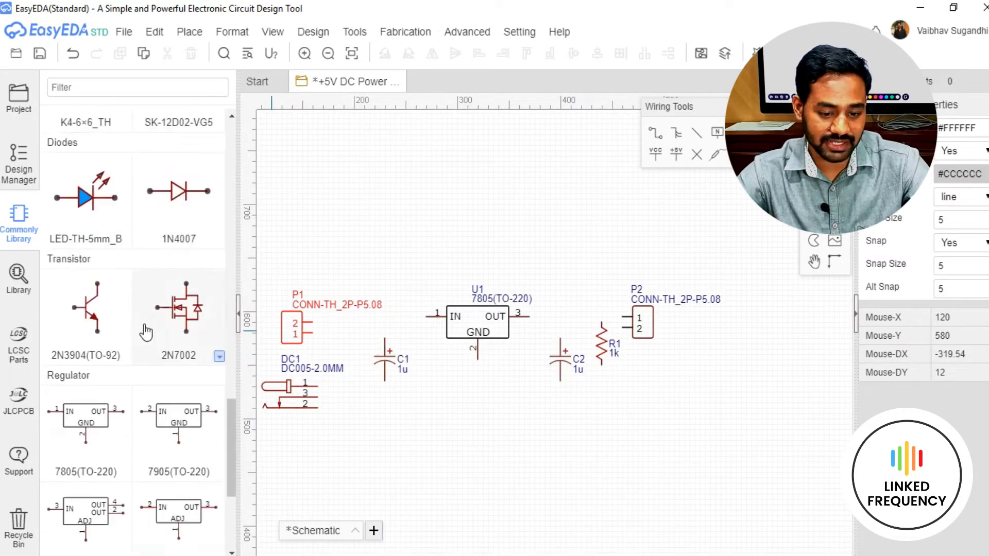
left_click(127, 395)
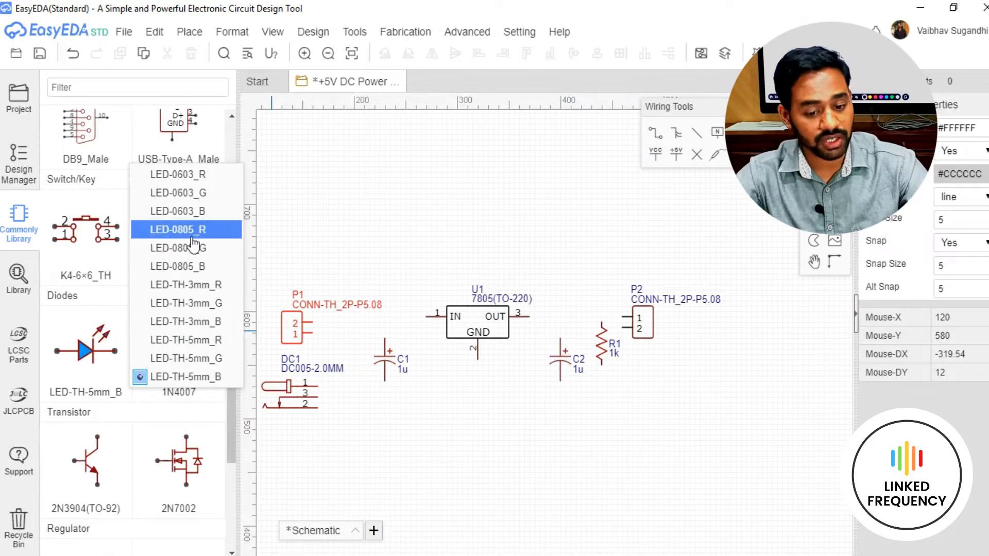
left_click(207, 286)
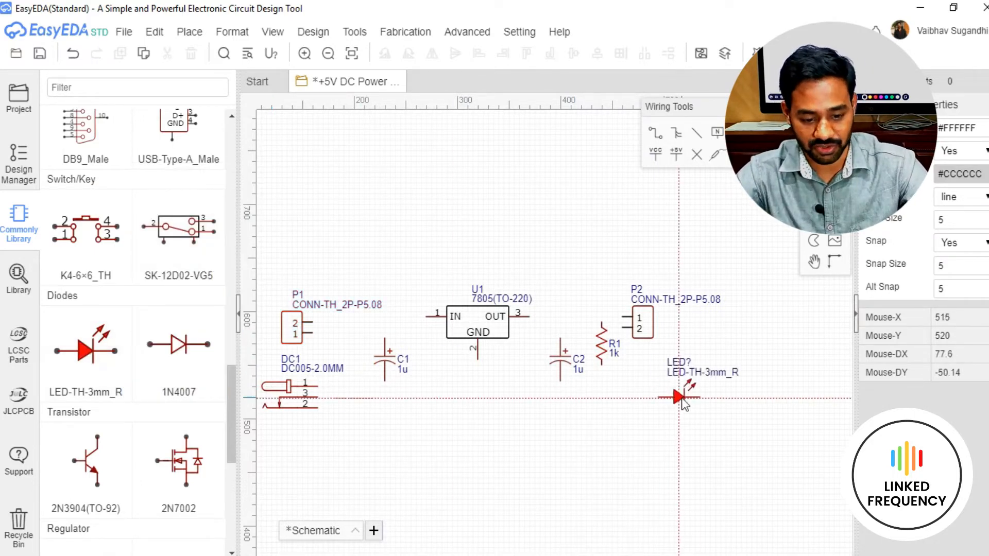
key("space")
scroll(612, 427, "up", 2)
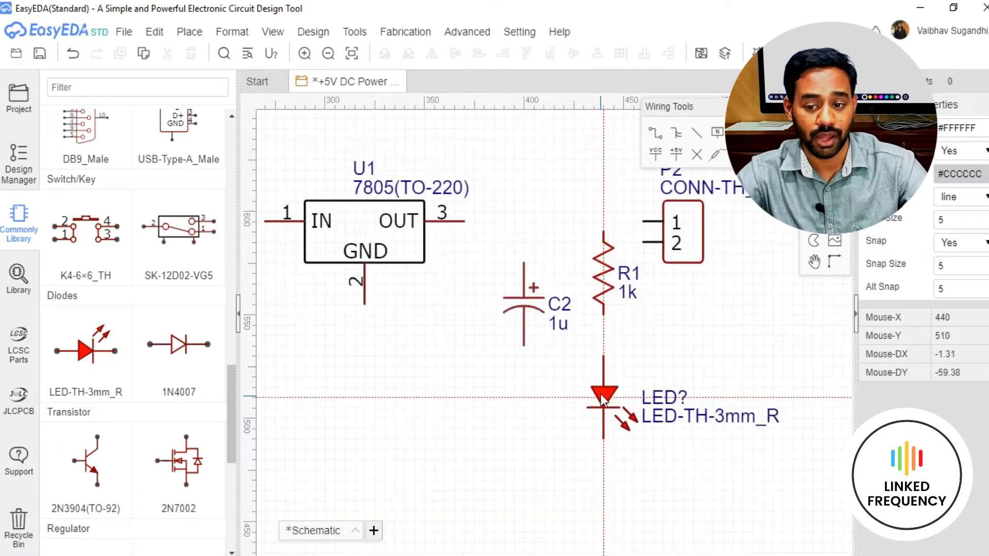
left_click(604, 381)
scroll(541, 376, "down", 4)
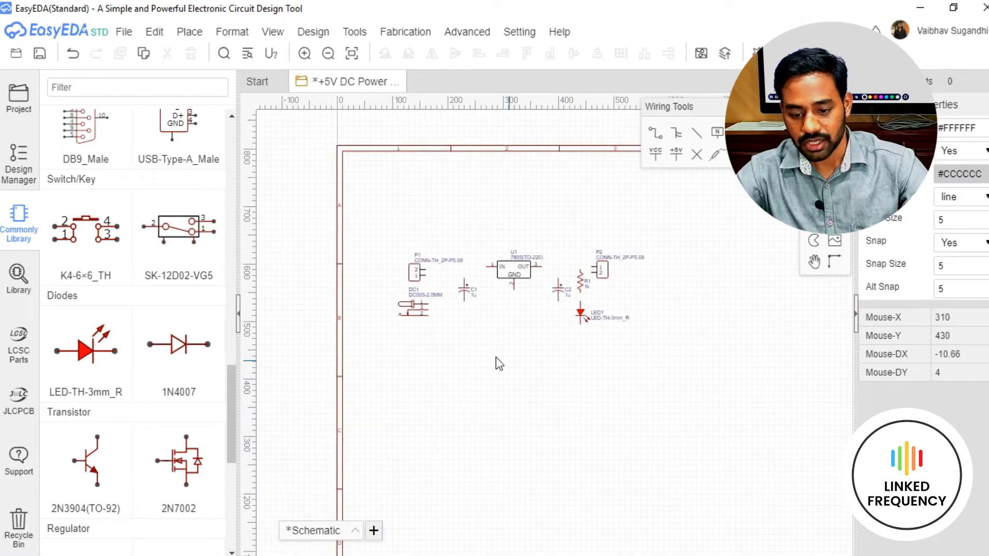
left_click_drag(365, 215, 713, 393)
right_click_drag(511, 365, 503, 379)
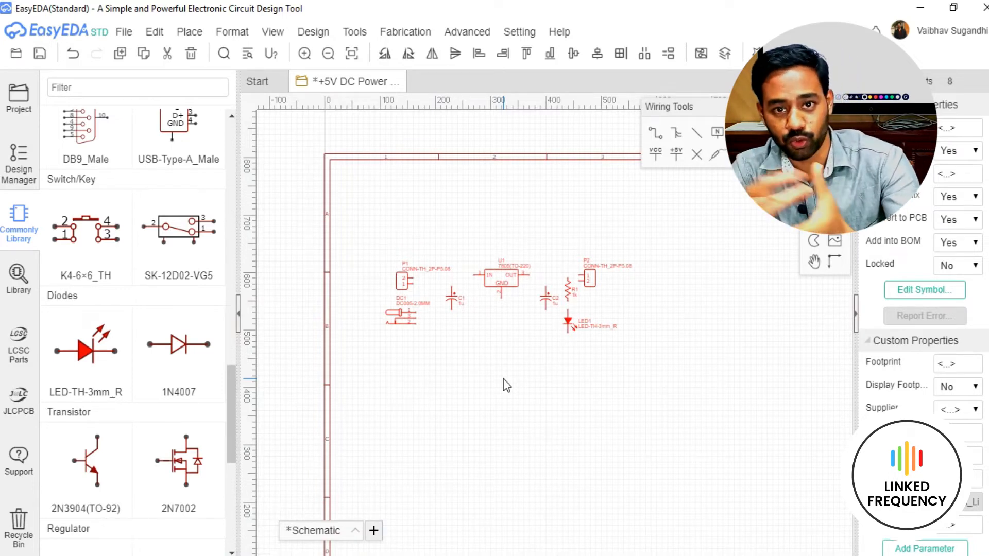
left_click(502, 379)
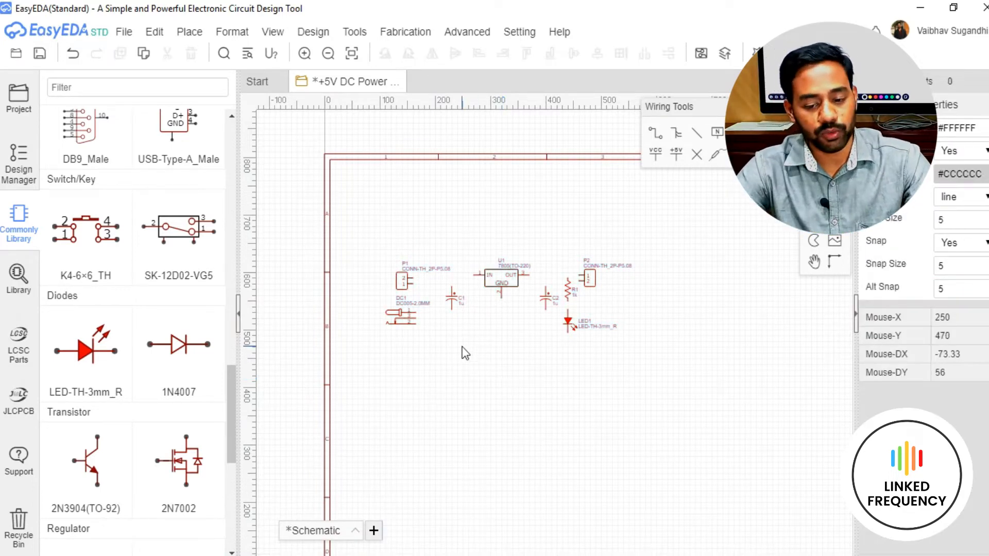
scroll(459, 343, "up", 1)
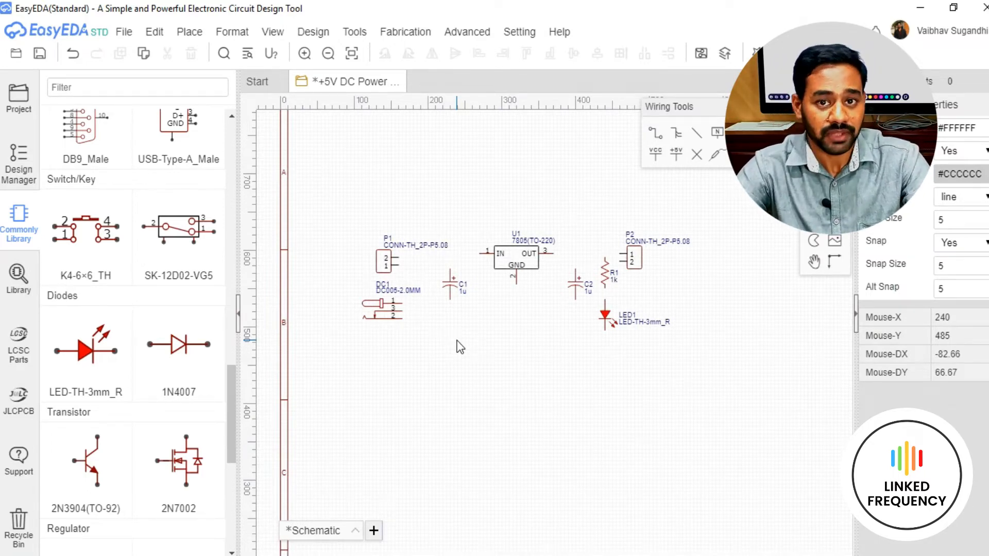
- Rotate P1's name label to vertical and move it to the left side of the connector
scroll(399, 309, "up", 4)
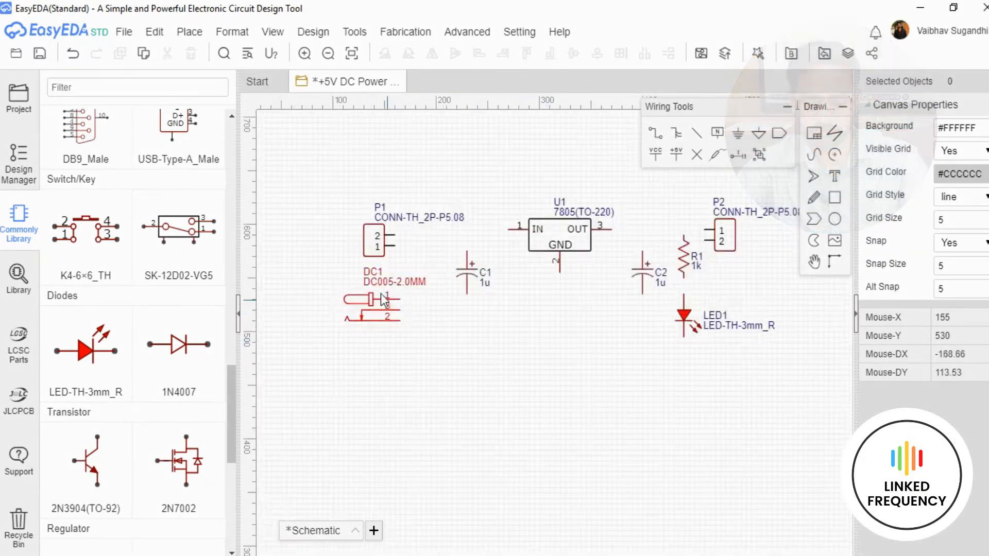
scroll(453, 278, "down", 3)
scroll(437, 219, "up", 1)
left_click(438, 211)
right_click_drag(438, 211, 445, 248)
key("space")
left_click_drag(463, 227, 406, 300)
scroll(438, 185, "up", 3)
scroll(451, 302, "down", 5)
right_click_drag(479, 294, 384, 170)
scroll(456, 276, "up", 3)
left_click_drag(416, 240, 410, 256)
scroll(515, 240, "down", 4)
- Move capacitor C1 and the 7805 regulator down, lining up the regulator's input pin with pin 1 of the DC jack
scroll(484, 250, "up", 2)
left_click_drag(484, 254, 482, 331)
left_click_drag(571, 206, 561, 278)
scroll(512, 283, "down", 5)
left_click(531, 316)
scroll(584, 276, "up", 5)
left_click_drag(453, 283, 454, 278)
scroll(463, 273, "down", 3)
- Move capacitor C2 down and to the left, just below the regulator's output pin level
scroll(507, 266, "up", 5)
left_click_drag(509, 244, 470, 278)
scroll(479, 309, "down", 4)
scroll(437, 313, "up", 4)
scroll(458, 310, "down", 4)
scroll(477, 359, "up", 4)
- Move LED1 and resistor R1 down beside C2, keeping the resistor directly above the LED
left_click_drag(482, 362, 453, 439)
left_click_drag(482, 284, 437, 376)
right_click_drag(446, 375, 516, 306)
left_click_drag(519, 380, 504, 387)
left_click_drag(499, 304, 498, 311)
scroll(498, 383, "up", 3)
left_click(510, 382)
left_click(581, 326)
scroll(580, 326, "down", 3)
- Move connector P2 down so its pin 1 lines up with the regulator's output pin
right_click_drag(658, 186, 549, 276)
left_click_drag(552, 254, 522, 449)
scroll(574, 310, "down", 3)
scroll(574, 311, "up", 2)
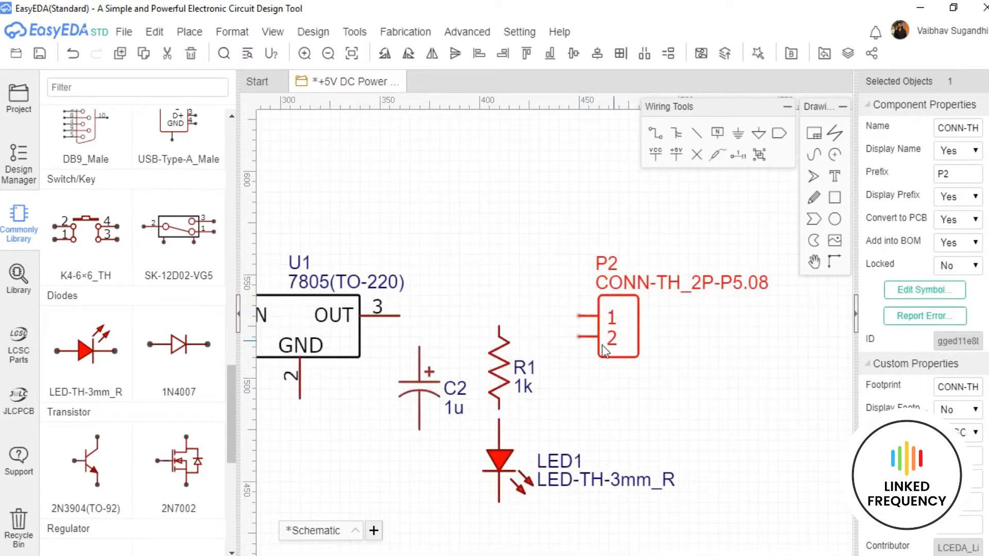
left_click(680, 332)
scroll(682, 331, "down", 7)
scroll(583, 354, "up", 2)
- Move connector P1 and DC jack DC1 together to the right, closer to C1 and the regulator
right_click_drag(573, 386, 460, 402)
scroll(354, 306, "up", 3)
left_click_drag(307, 186, 493, 515)
left_click_drag(402, 379, 468, 377)
left_click(583, 273)
scroll(584, 274, "down", 6)
right_click_drag(568, 269, 523, 272)
scroll(524, 271, "up", 5)
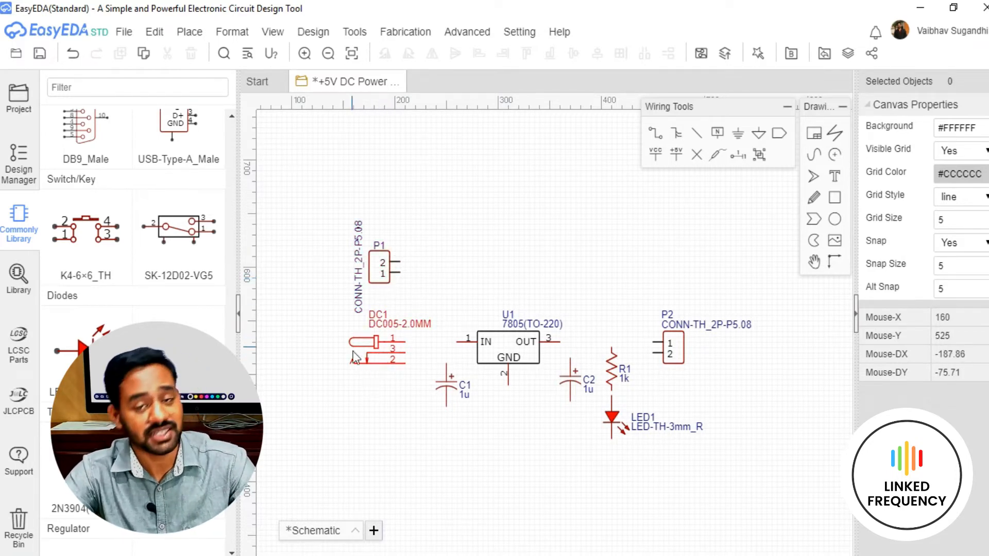
right_click_drag(447, 264, 424, 217)
right_click_drag(631, 357, 583, 363)
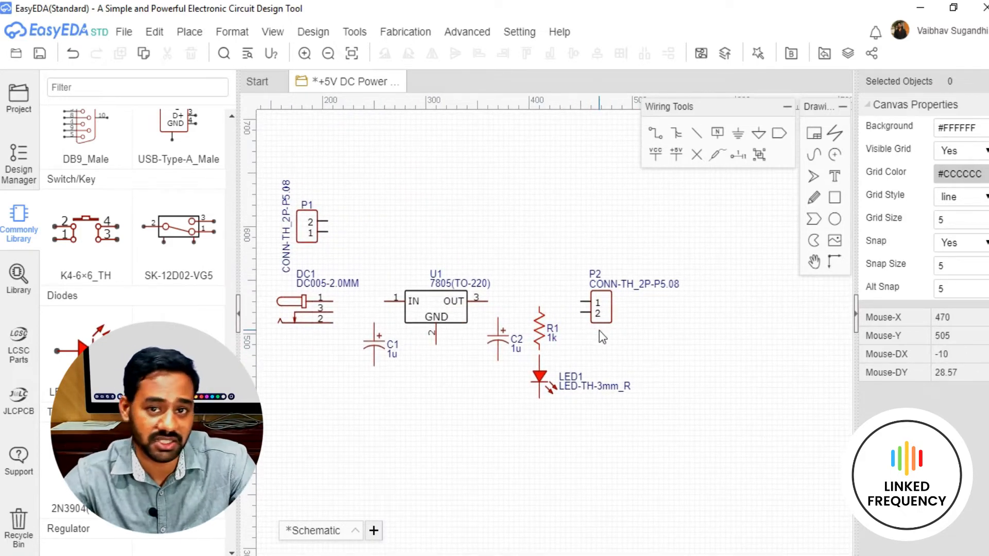
right_click_drag(449, 400, 506, 423)
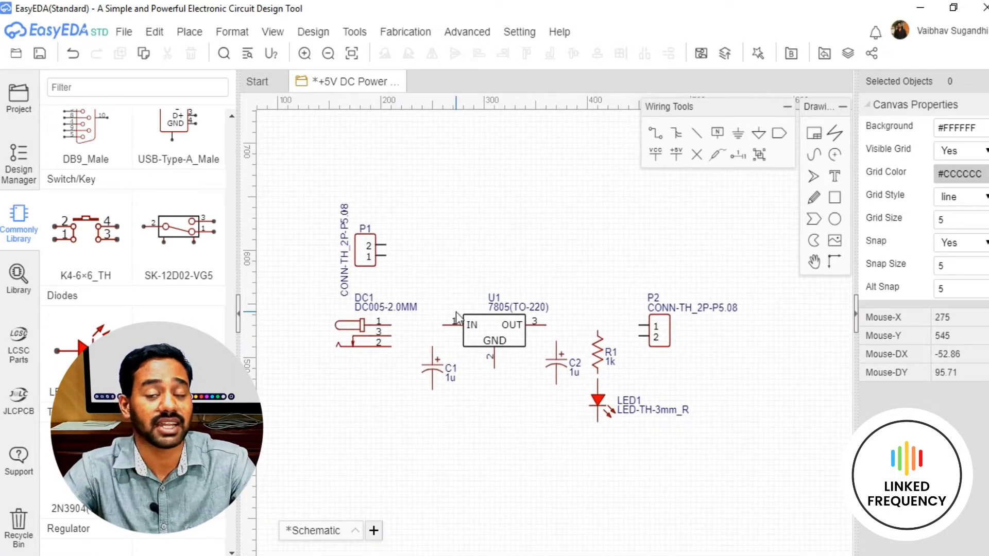
- Place a GND symbol beside connector P1 and wire it to the connector's pin 1
scroll(374, 281, "up", 3)
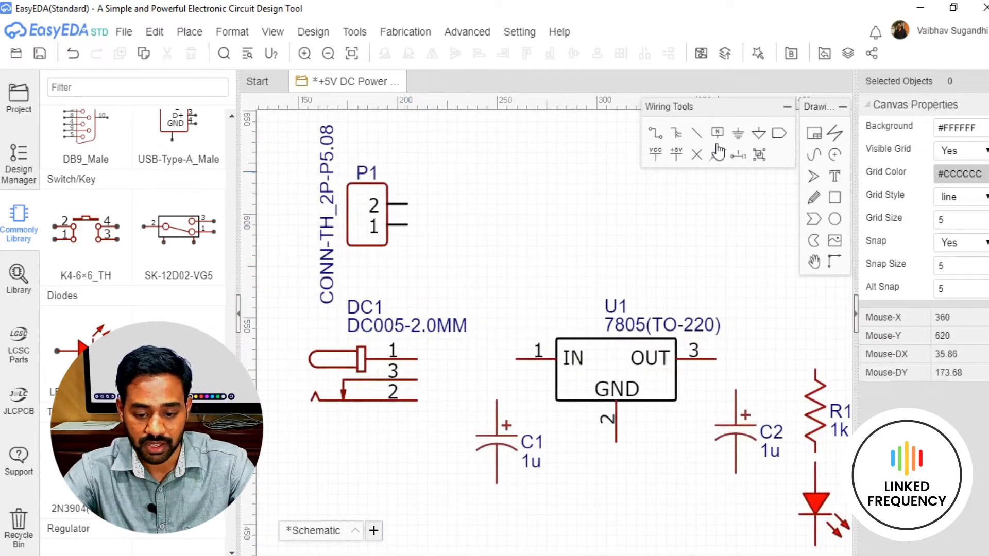
left_click(744, 137)
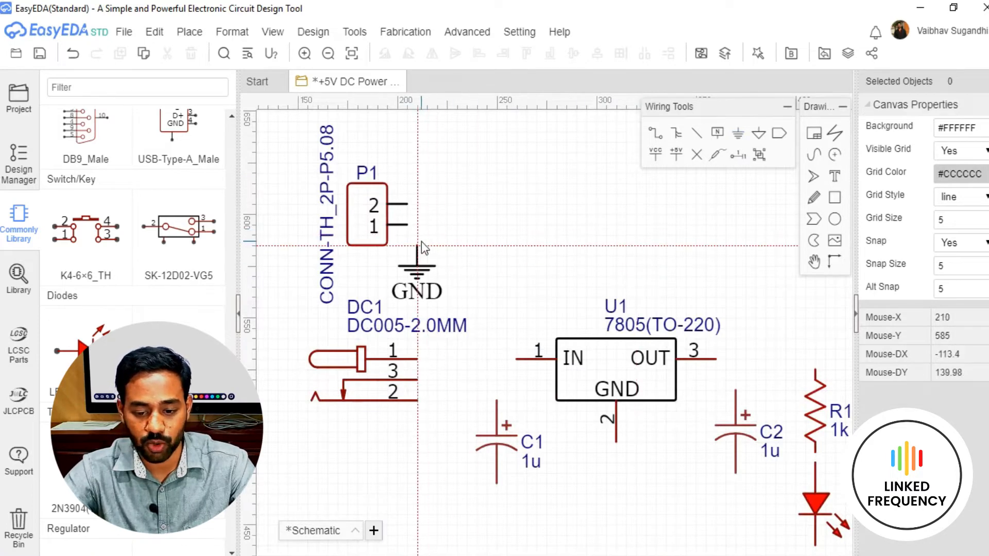
scroll(420, 240, "up", 2)
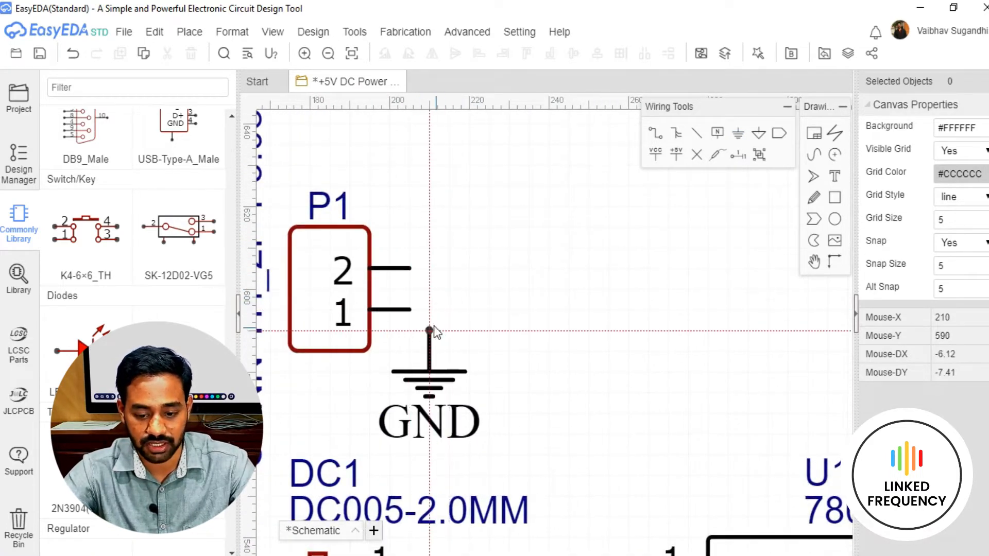
left_click(432, 323)
right_click(439, 322)
left_click(429, 328)
left_click(412, 310)
scroll(460, 249, "down", 3)
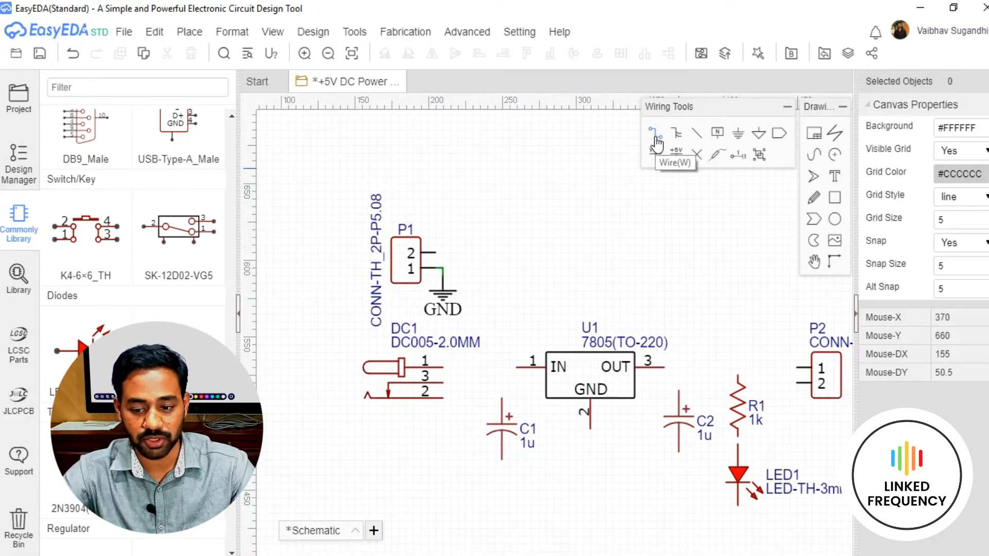
- Wire pin 2 of connector P1 to the input pin of the 7805 regulator, routing down between them
key("w")
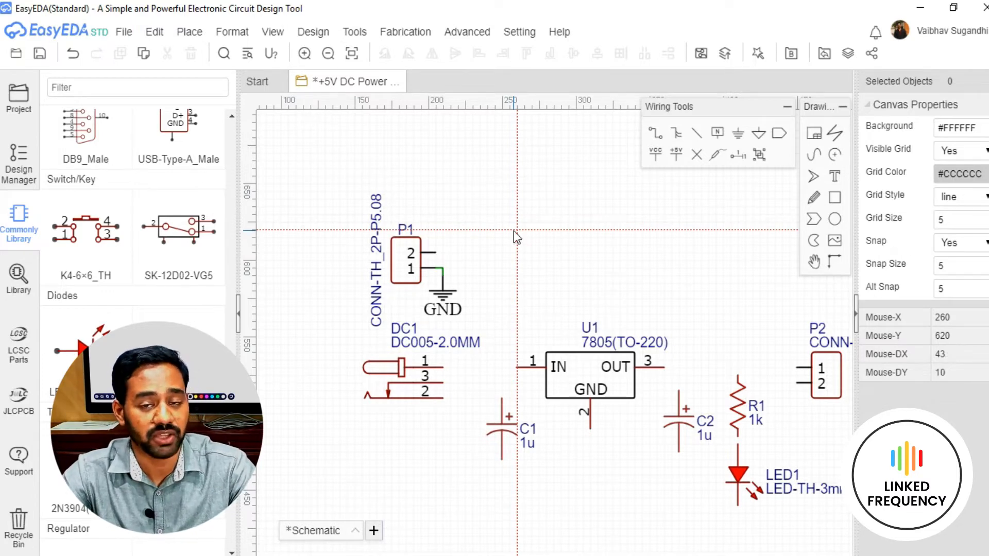
left_click(437, 253)
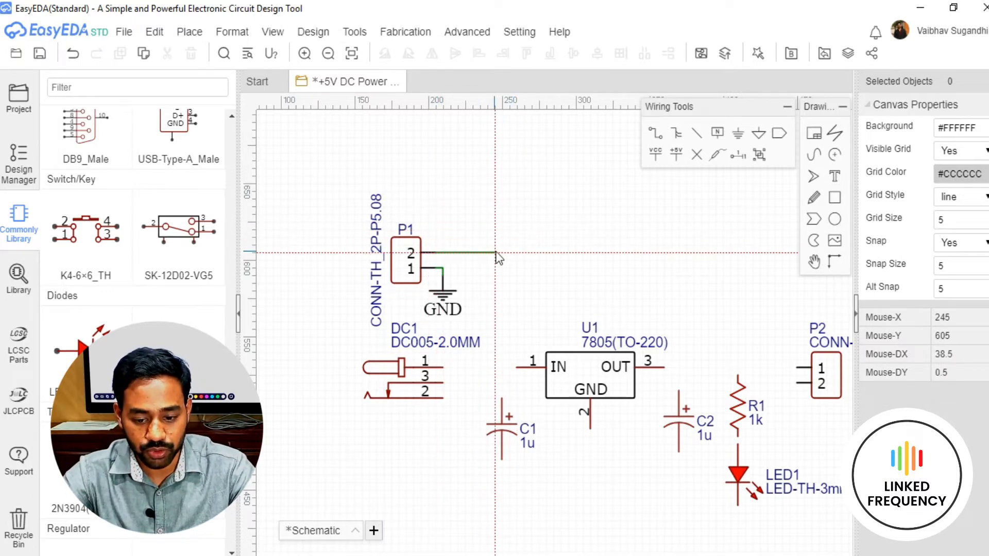
left_click(500, 369)
scroll(520, 365, "up", 3)
left_click(515, 368)
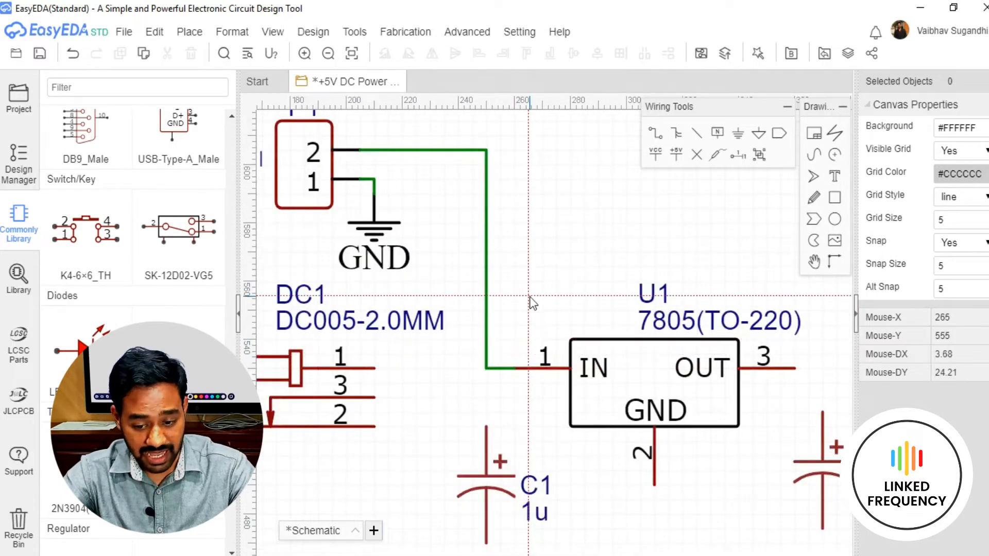
- Wire DC1's pin 1 to the regulator's input line and connect C1's positive terminal to the same junction
scroll(561, 253, "down", 4)
scroll(560, 254, "up", 4)
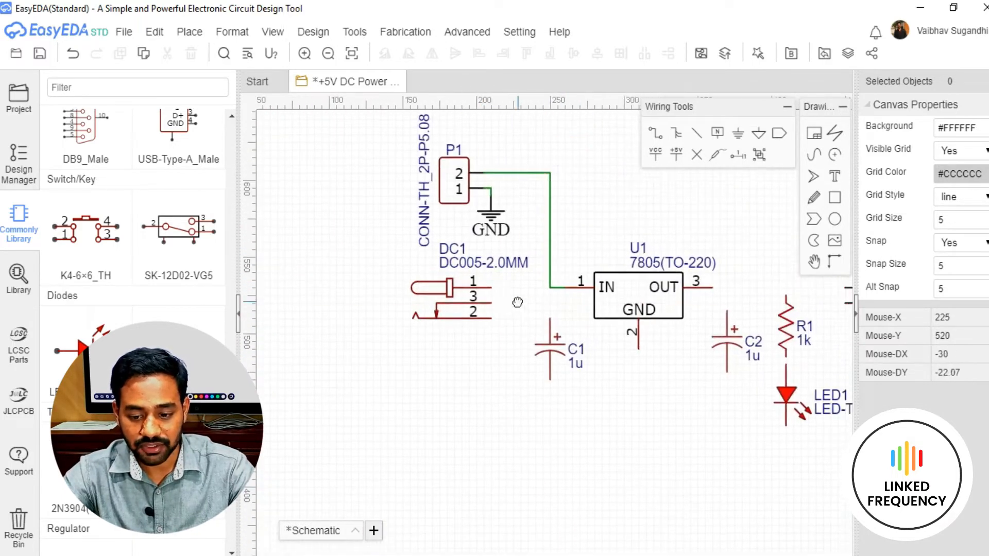
left_click(493, 277)
left_click(605, 277)
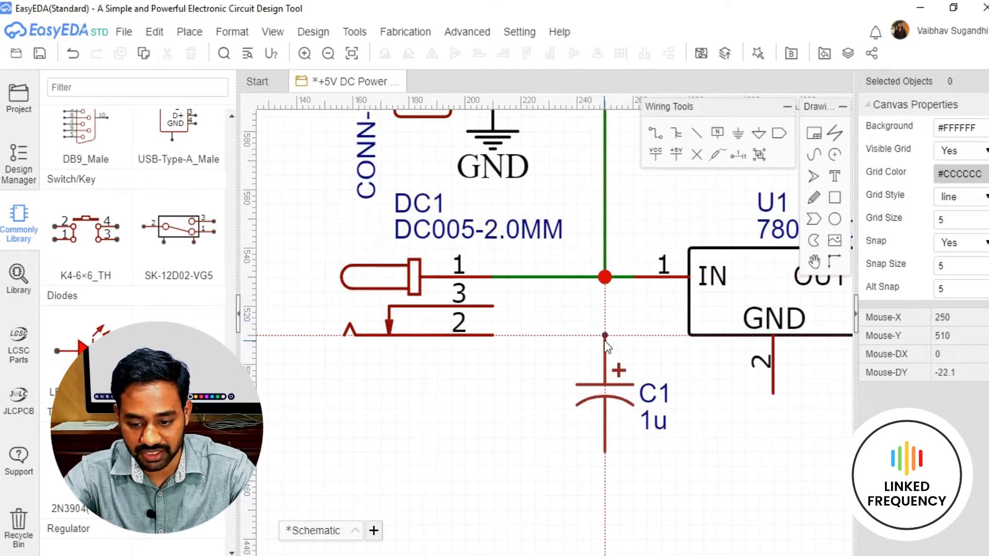
scroll(605, 278, "down", 3)
- Join pins 3 and 2 of DC jack DC1 with a short wire loop
scroll(556, 290, "up", 2)
left_click(550, 291)
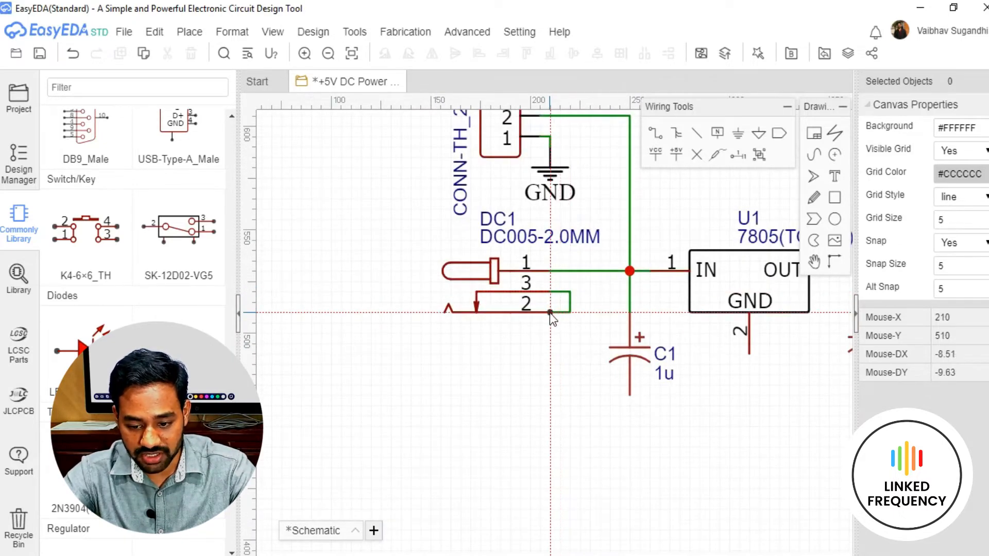
left_click(567, 314)
- Wire C1's negative terminal to the regulator's GND pin and route DC1's joined pins 2 and 3 to that ground wire
left_click(628, 394)
left_click(629, 425)
left_click(748, 354)
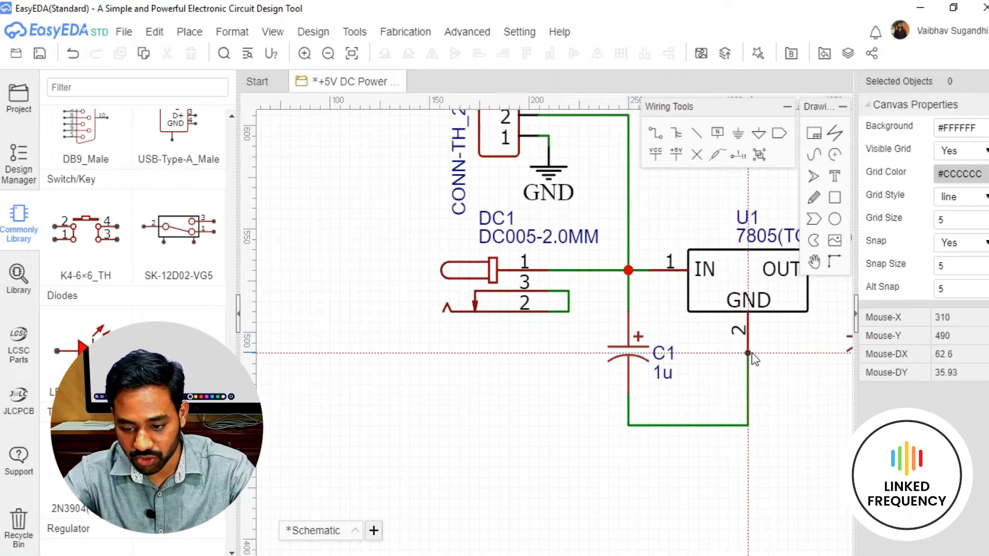
left_click(571, 314)
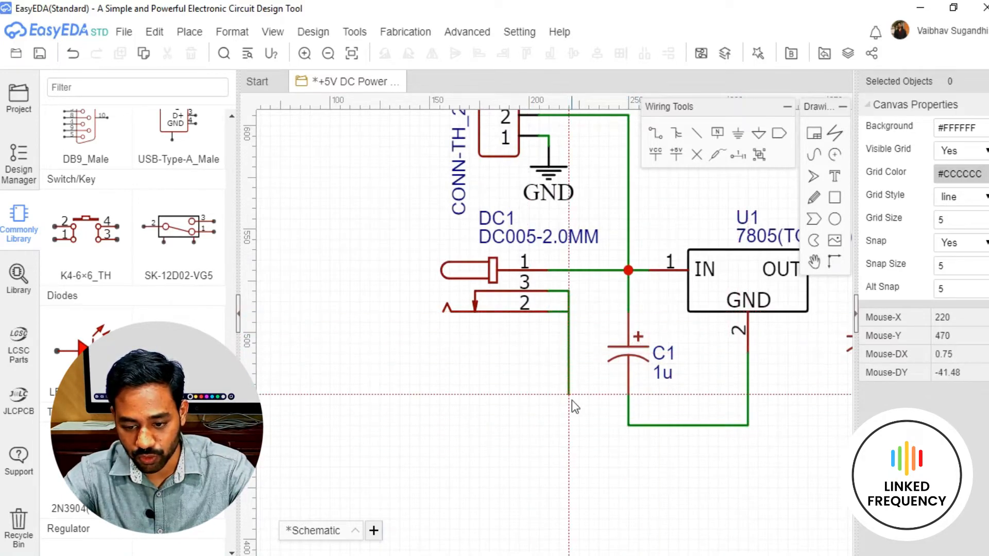
left_click(629, 425)
- Wire the regulator's OUT pin to C2's positive terminal and extend the output line to the upper end of R1
scroll(629, 426, "down", 5)
scroll(595, 278, "up", 8)
left_click(561, 251)
left_click(600, 312)
scroll(636, 294, "down", 4)
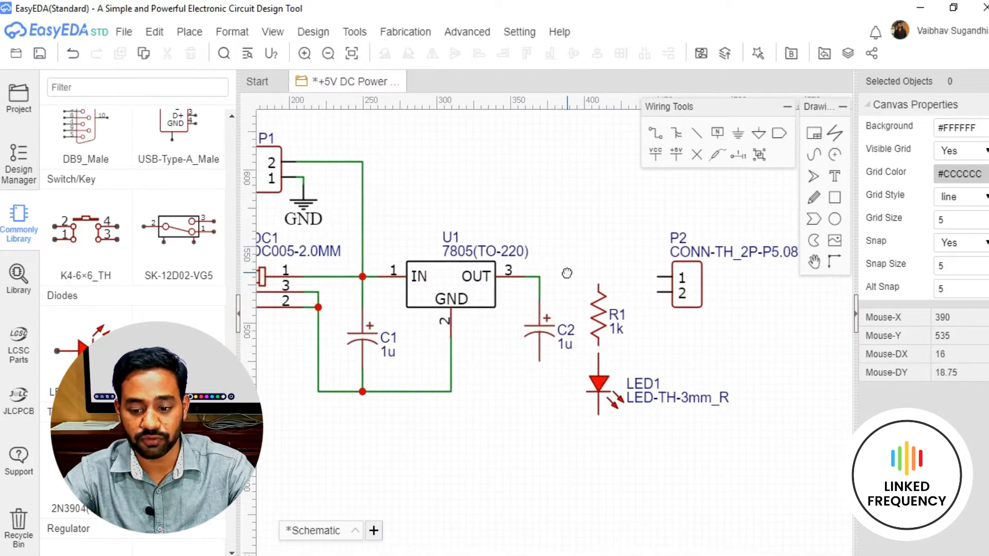
scroll(548, 287, "up", 4)
left_click(533, 274)
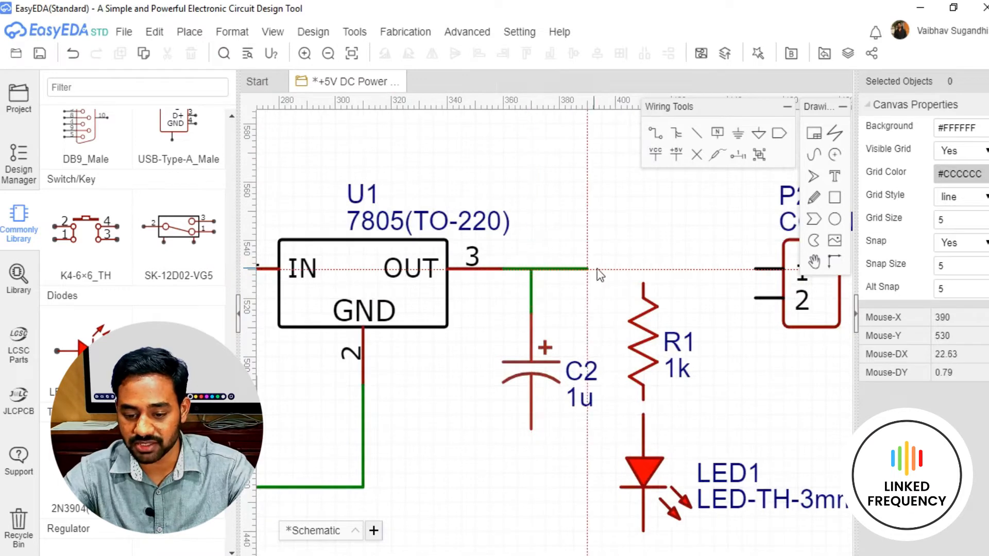
left_click(642, 283)
- Wire pin 1 of connector P2 to the output line at the top of R1
scroll(642, 283, "down", 4)
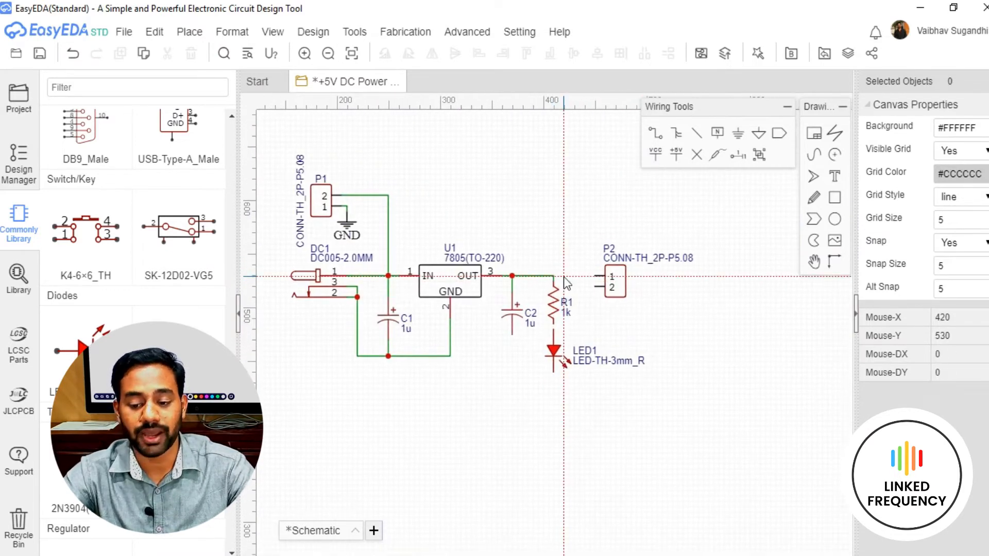
scroll(564, 277, "up", 4)
left_click(626, 276)
left_click(545, 277)
- Wire C2's negative terminal to the ground line under the regulator
scroll(559, 285, "down", 4)
scroll(538, 299, "up", 4)
left_click(666, 282)
left_click(547, 323)
- Extend the ground line from the junction below C2 to LED1's cathode
scroll(546, 326, "down", 4)
scroll(524, 341, "up", 4)
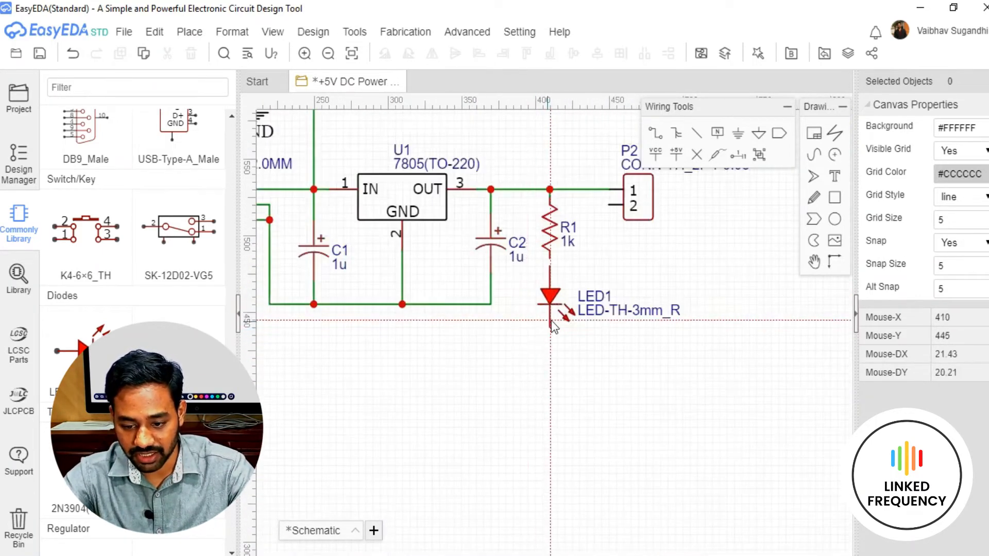
left_click(490, 304)
left_click(495, 338)
left_click(550, 327)
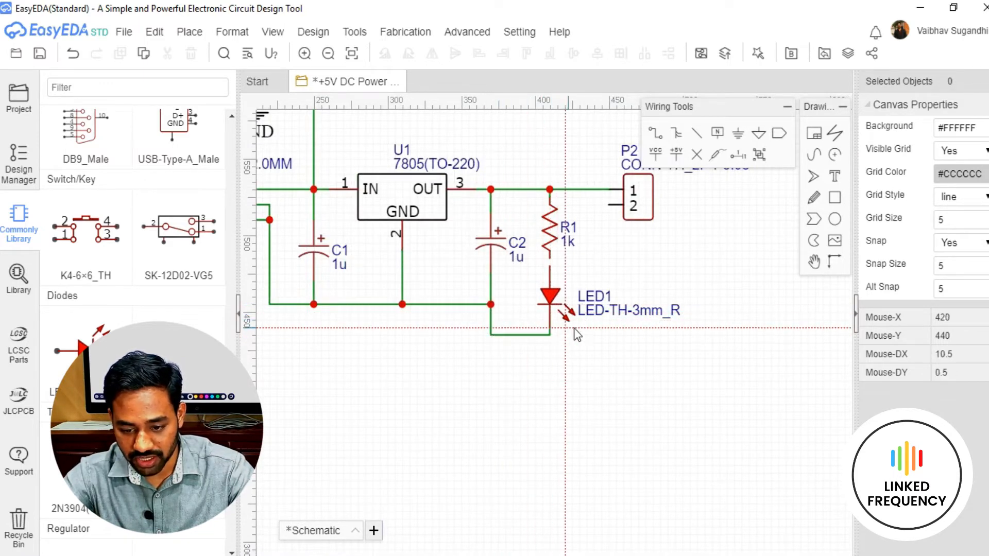
- Wire the lower end of R1 to LED1's anode
scroll(546, 270, "up", 3)
left_click(545, 258)
left_click(545, 273)
scroll(557, 270, "down", 3)
right_click(591, 263)
scroll(587, 260, "up", 3)
scroll(536, 265, "down", 4)
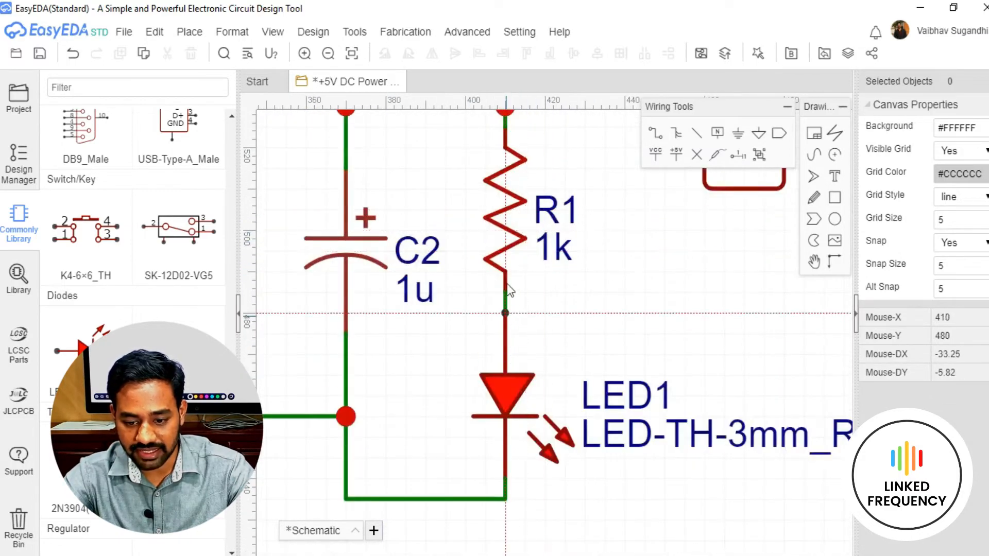
- Wire pin 2 of connector P2 down to the ground line at LED1's cathode
scroll(598, 294, "up", 3)
left_click(617, 311)
left_click(586, 487)
left_click(537, 487)
scroll(536, 487, "down", 3)
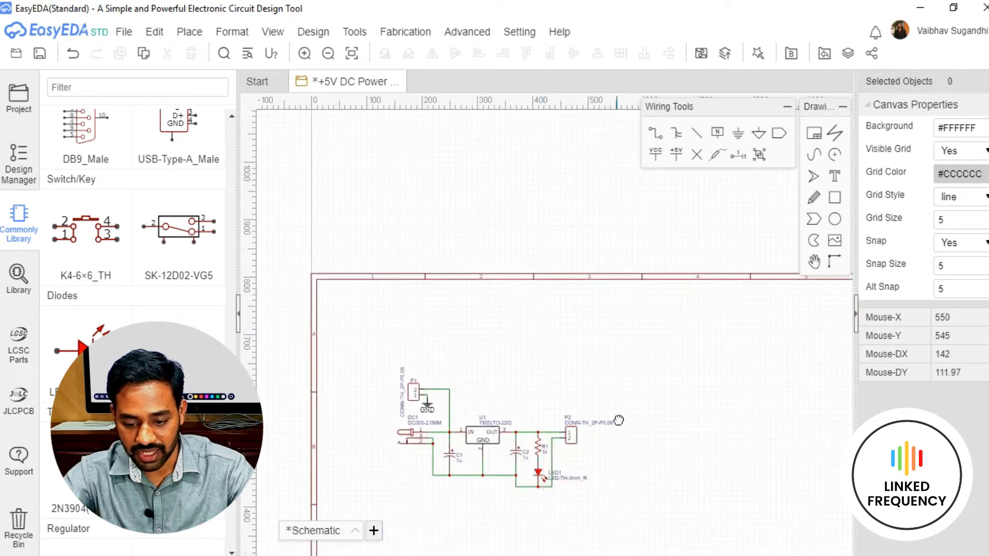
- Place a GND symbol directly below the regulator and connect it to the ground line
scroll(572, 433, "up", 3)
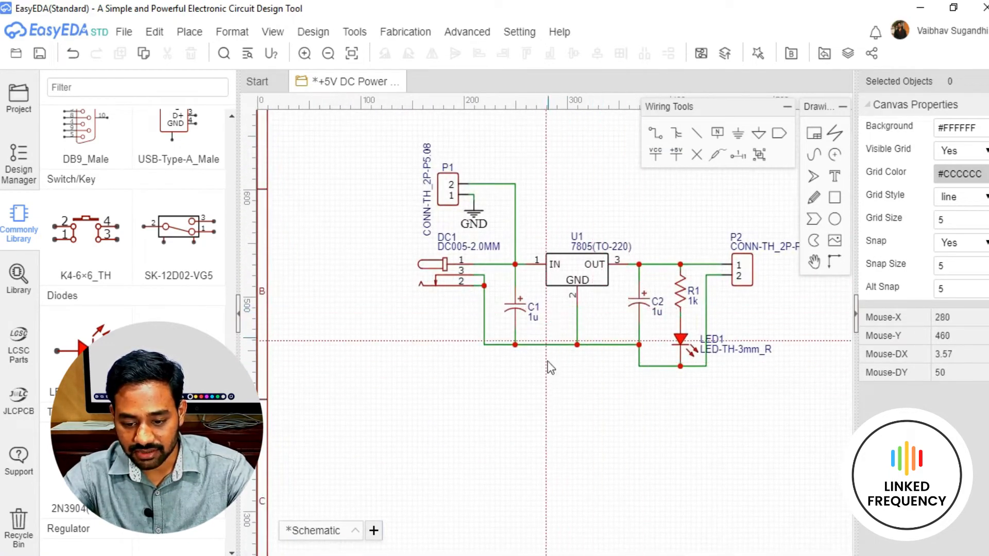
left_click(739, 135)
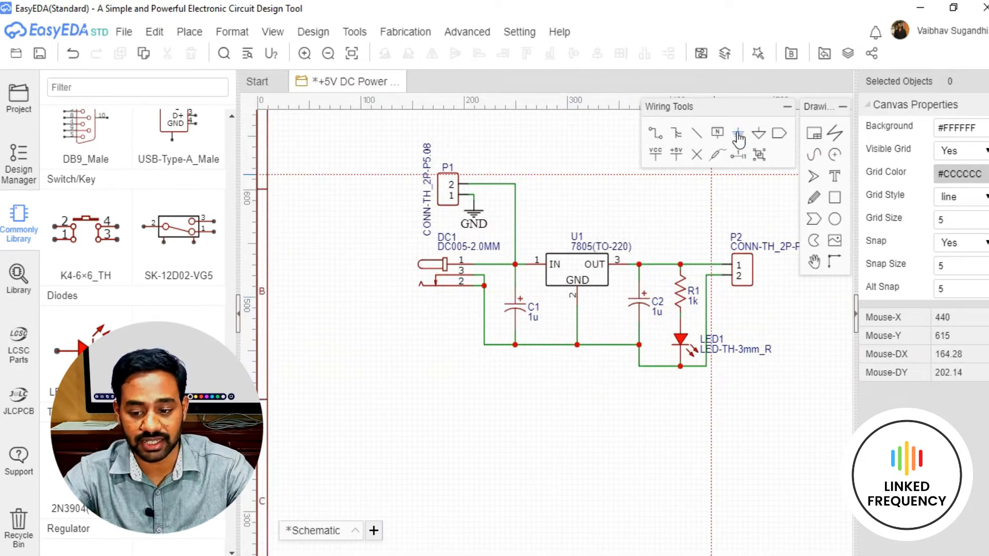
scroll(573, 381, "up", 2)
left_click(576, 362)
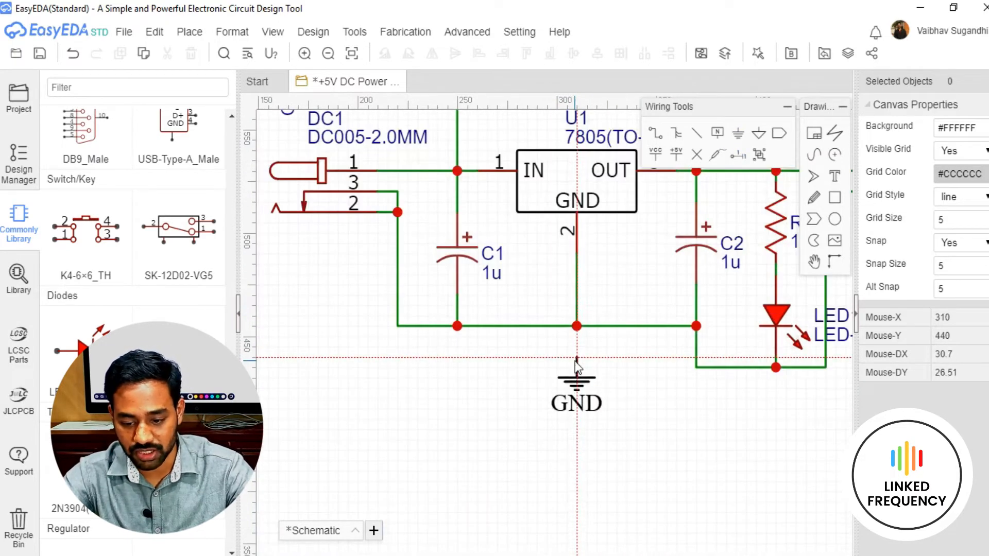
scroll(576, 358, "down", 5)
scroll(459, 407, "up", 3)
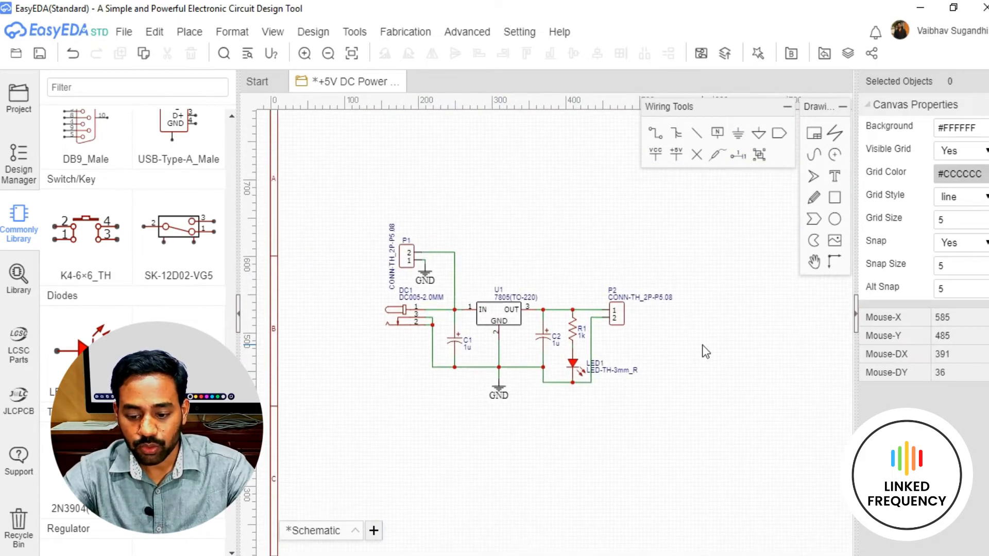
- Hide LED1's component name by setting Display Name to No
scroll(703, 348, "up", 2)
left_click(451, 388)
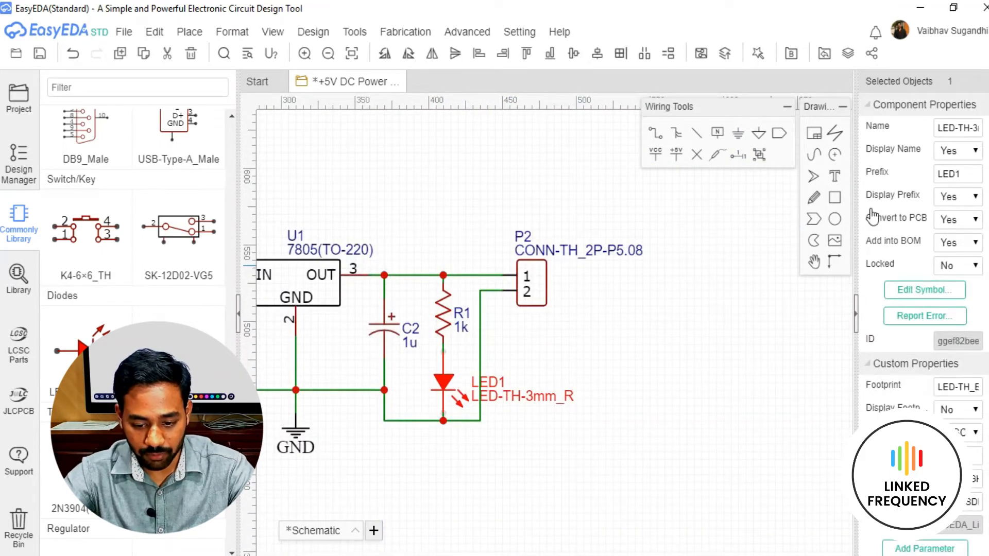
left_click(958, 151)
left_click(953, 179)
left_click(549, 418)
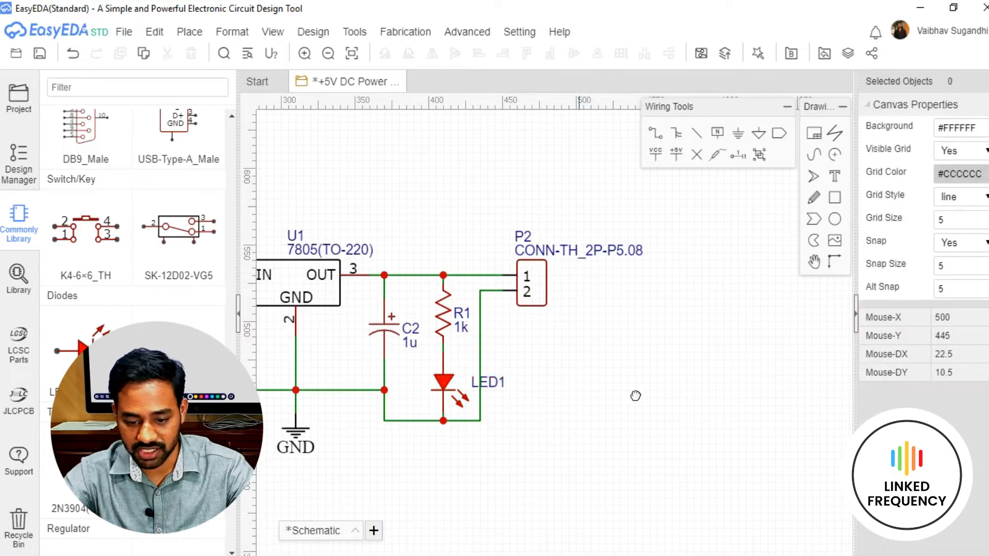
- Rotate the LED1 designator to vertical and place it between C2's branch and the LED symbol
right_click_drag(547, 406, 721, 382)
scroll(676, 370, "up", 4)
left_click_drag(644, 343, 492, 341)
key("space")
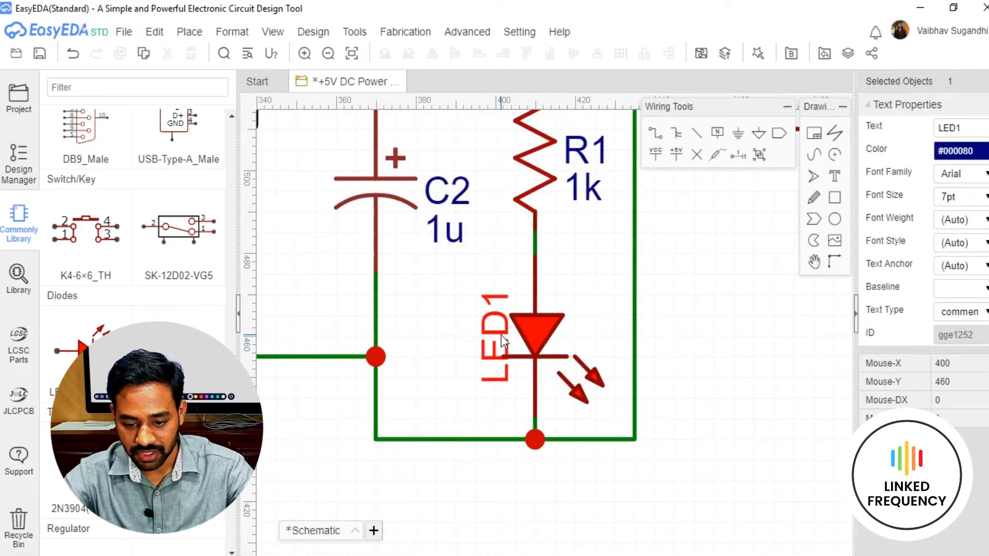
scroll(566, 360, "down", 3)
scroll(608, 382, "up", 3)
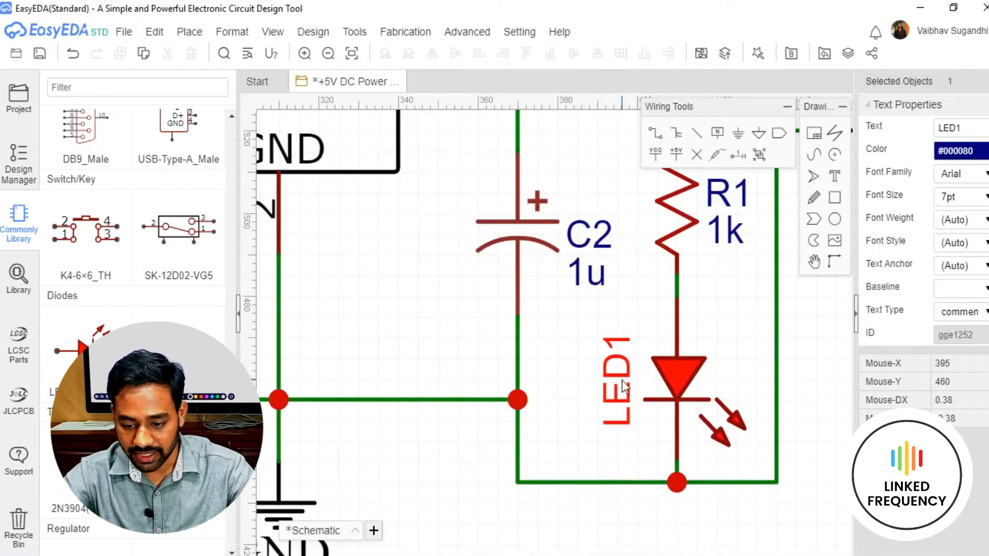
scroll(640, 378, "down", 4)
scroll(599, 319, "up", 1)
scroll(592, 336, "up", 3)
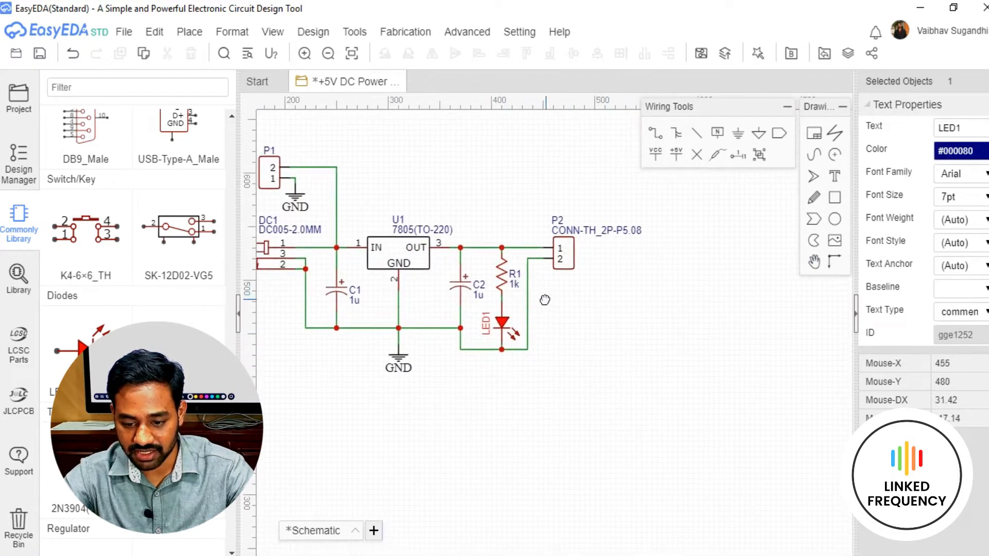
- Rotate P2's CONN-TH_2P-P5.08 name to vertical and place it alongside the outer edge of the connector
left_click_drag(584, 217, 584, 268)
key("space")
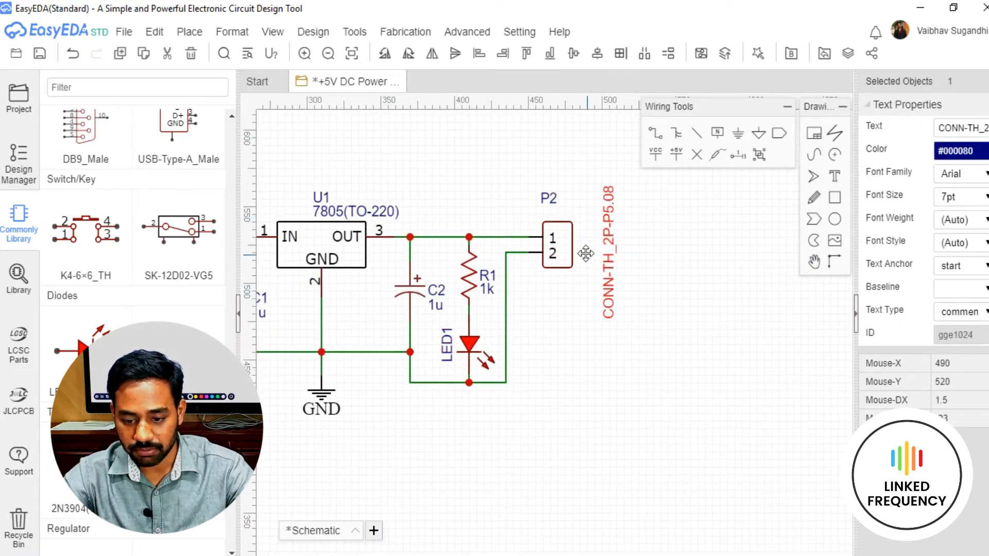
scroll(634, 333, "up", 3)
left_click_drag(400, 215, 423, 256)
scroll(421, 252, "down", 4)
left_click(379, 218)
right_click_drag(354, 238, 606, 247)
scroll(551, 325, "down", 1)
right_click_drag(518, 361, 479, 322)
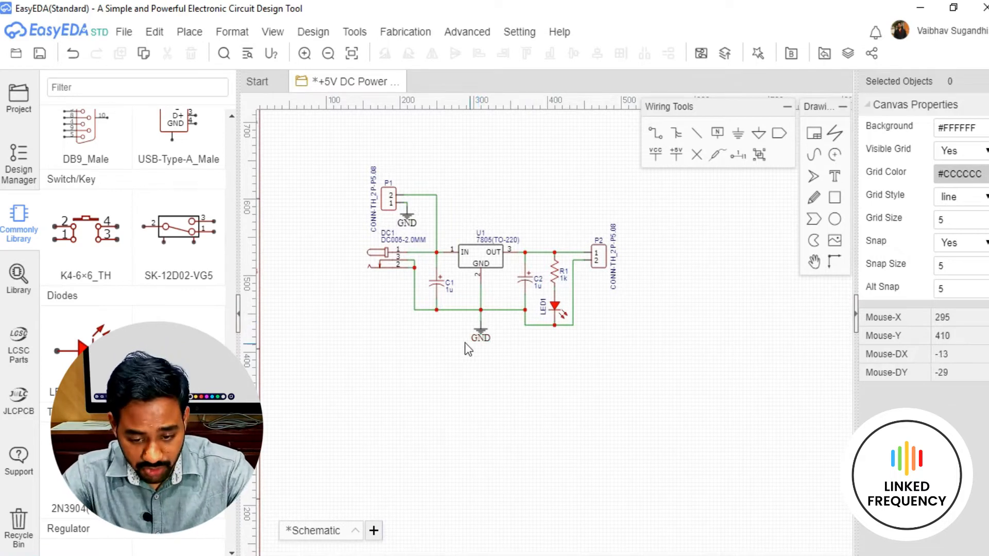
- Change capacitor C1's value to 33uF/25V
right_click_drag(389, 324, 381, 351)
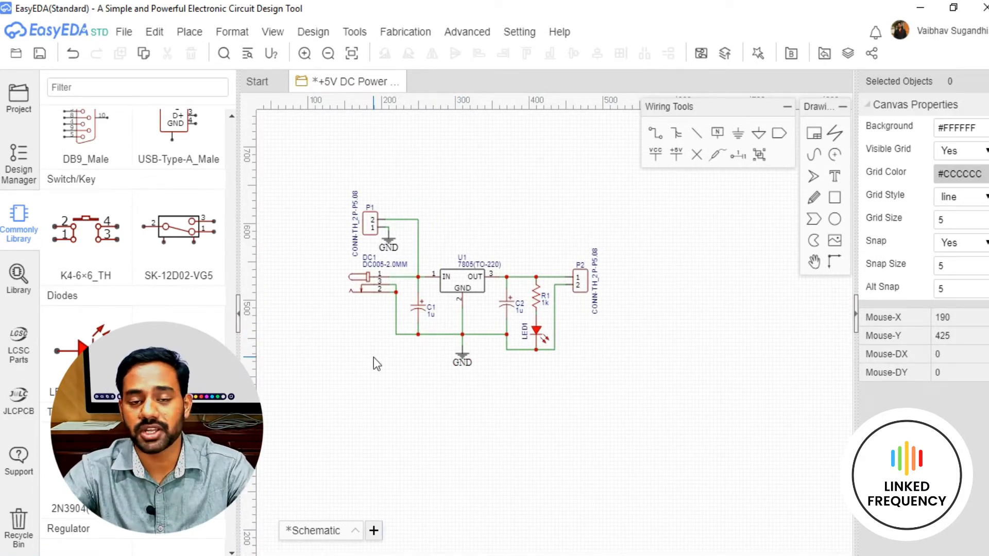
scroll(428, 314, "up", 3)
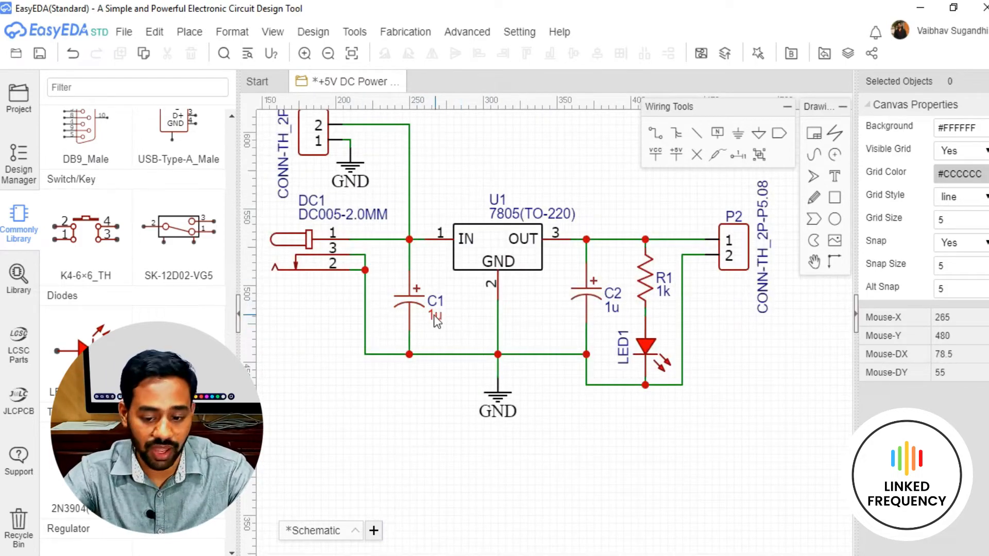
double_click(438, 317)
type("13uF")
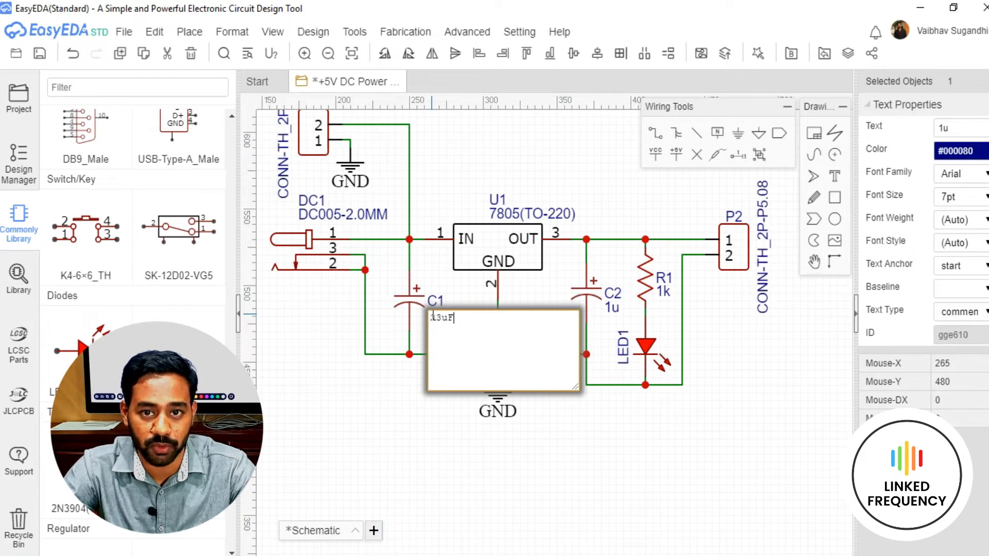
type("/")
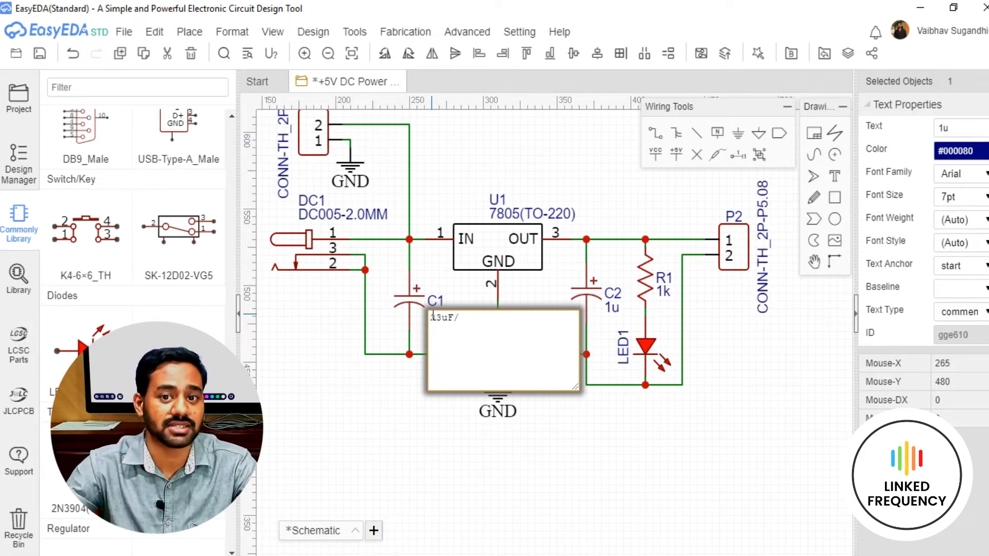
type("25V")
key("Return")
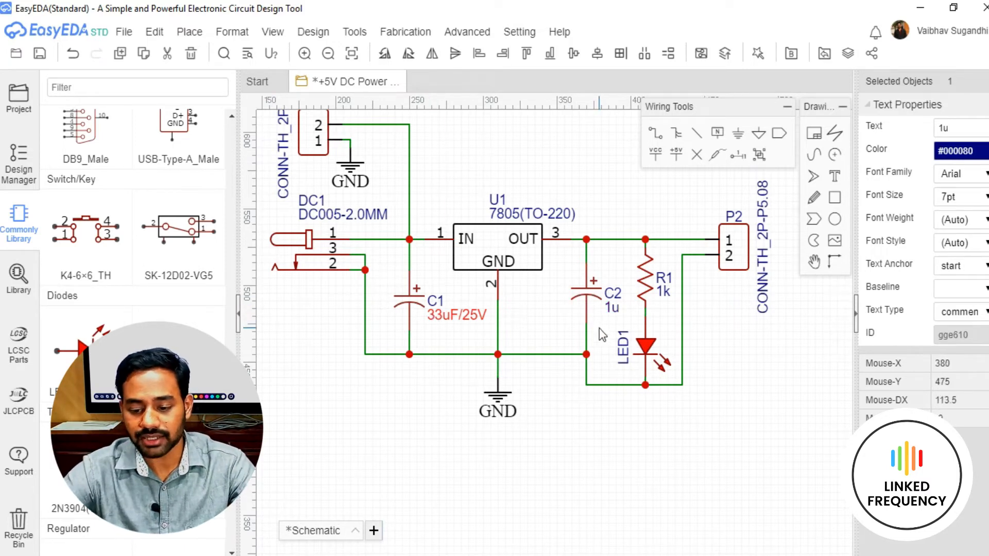
- Change capacitor C2's value to 33uF/16V
right_click_drag(599, 329, 522, 332)
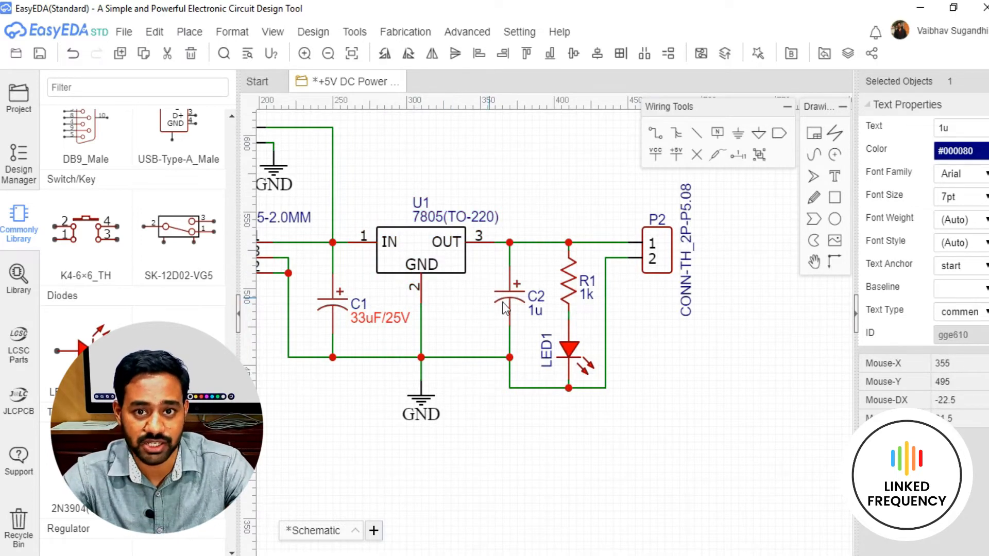
double_click(534, 310)
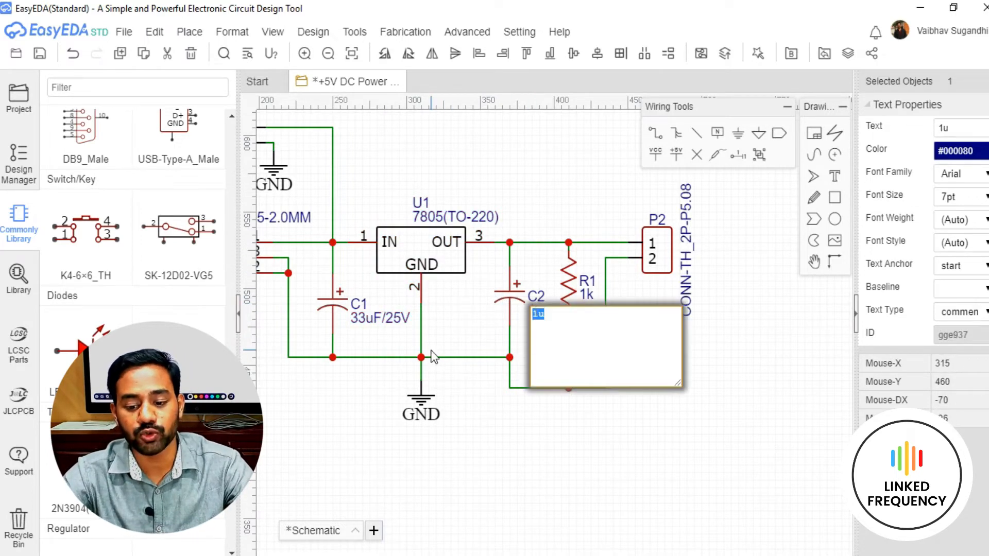
type("33uF")
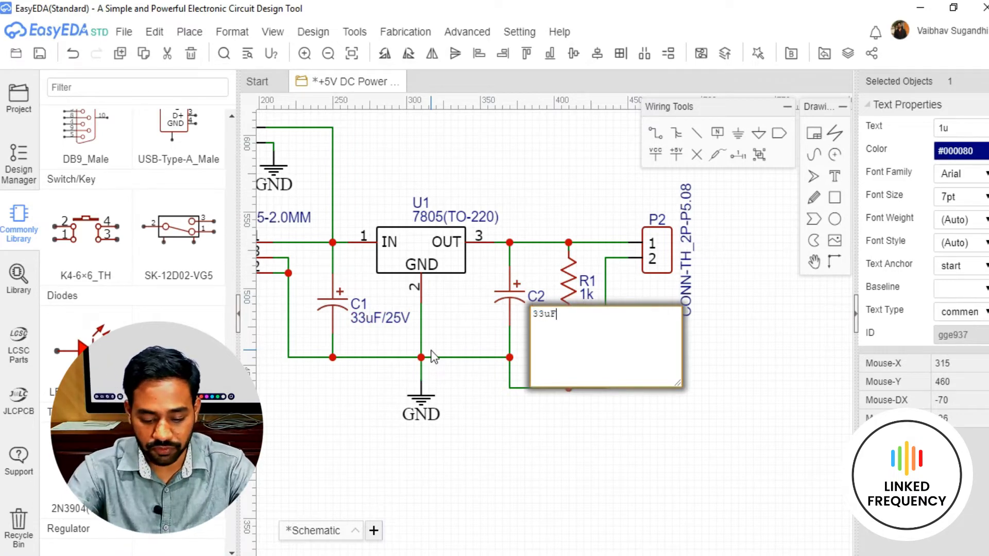
type("/16V")
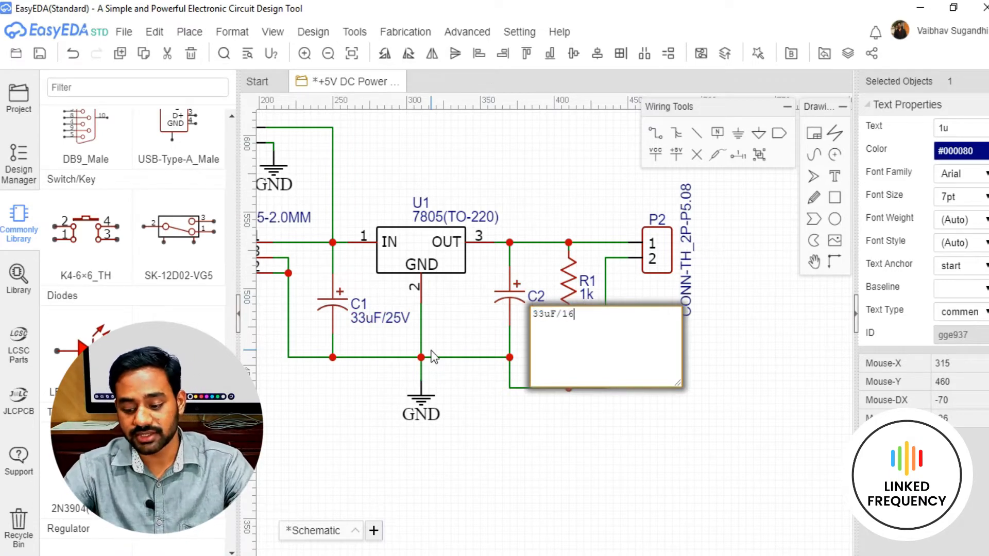
key("Return")
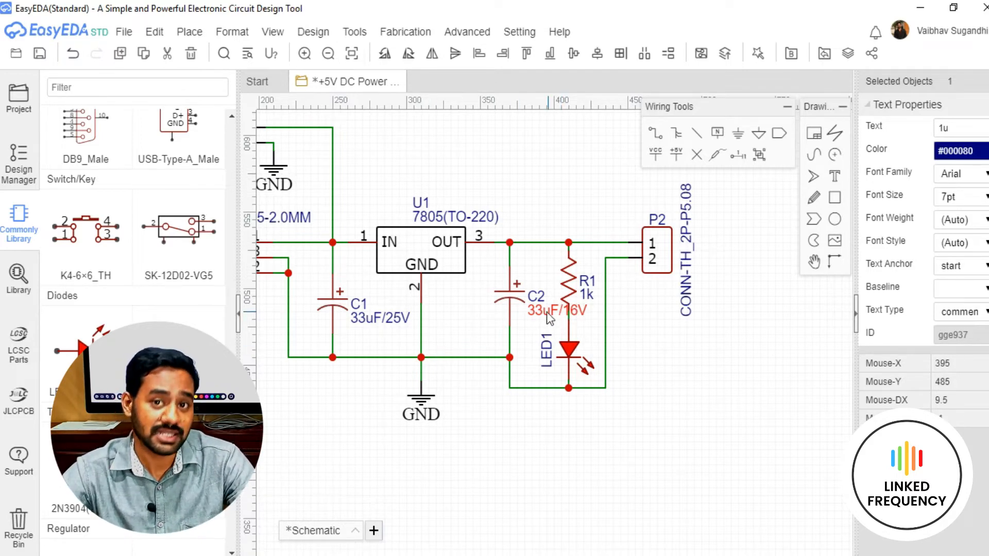
- Move C2's value and designator to the regulator side of the capacitor, clear of R1 and LED1
scroll(562, 313, "down", 3)
scroll(557, 325, "up", 6)
left_click_drag(555, 330, 322, 351)
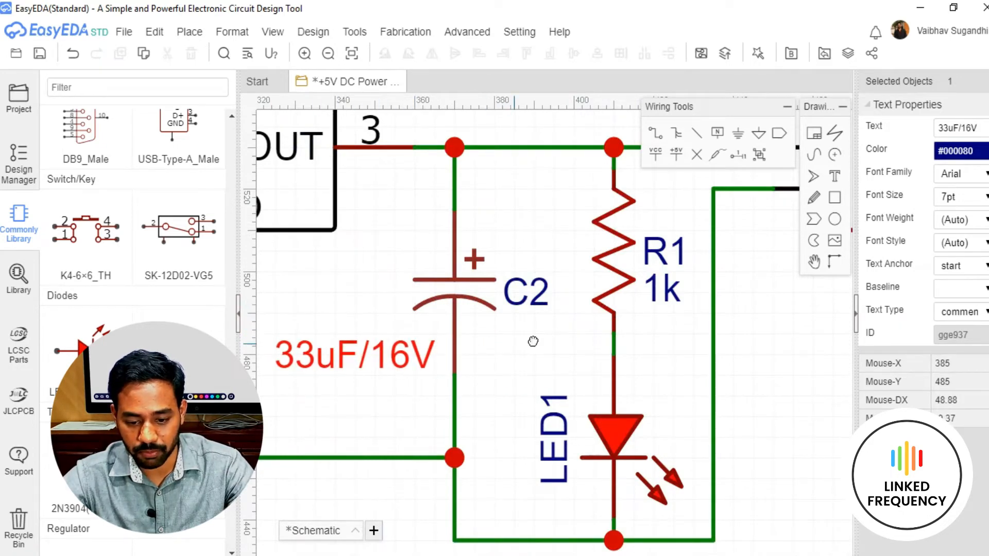
scroll(640, 309, "down", 1)
scroll(640, 284, "up", 3)
left_click_drag(635, 280, 361, 291)
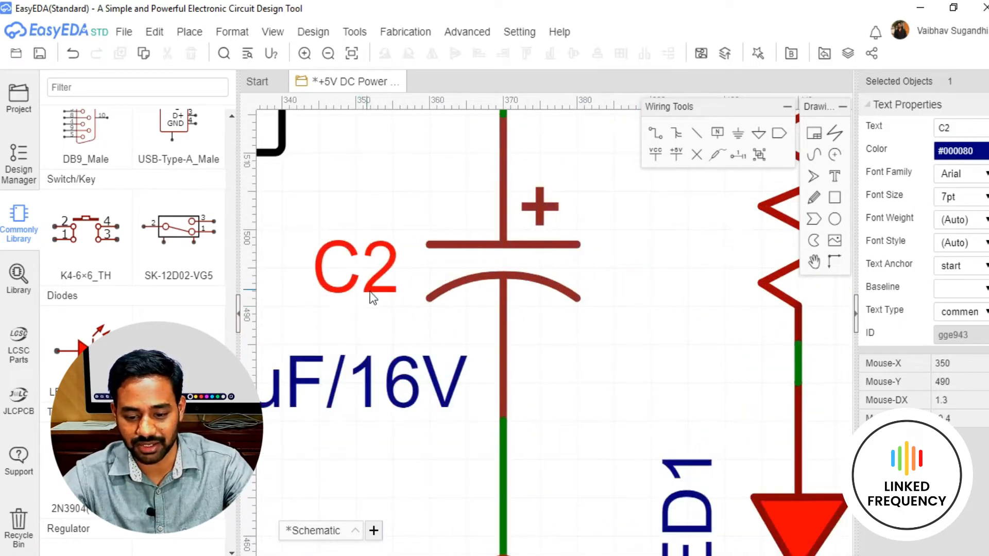
- Change resistor R1's value to 1K2
scroll(363, 291, "down", 3)
right_click_drag(509, 326, 523, 374)
scroll(567, 290, "up", 4)
scroll(539, 280, "down", 3)
scroll(516, 298, "up", 2)
right_click_drag(542, 446, 507, 386)
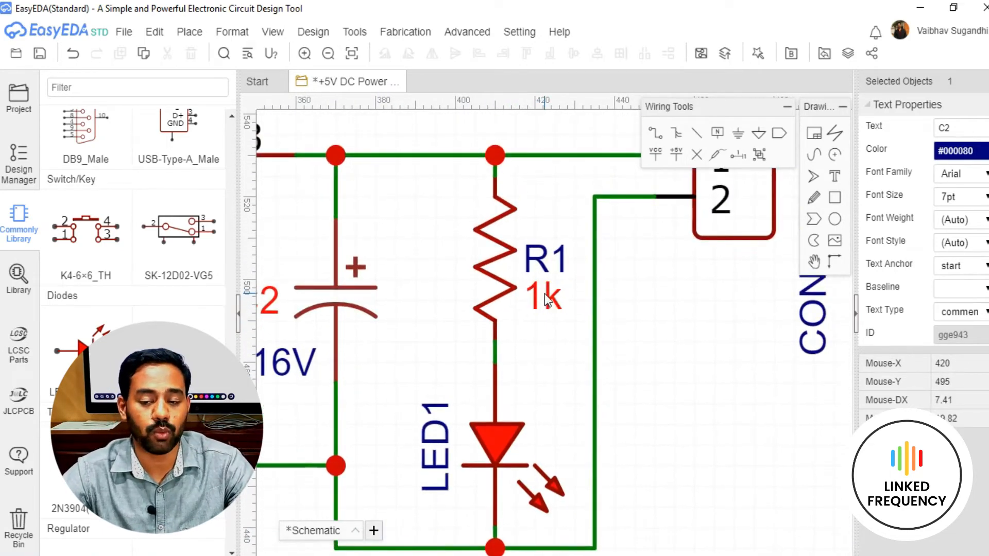
double_click(547, 300)
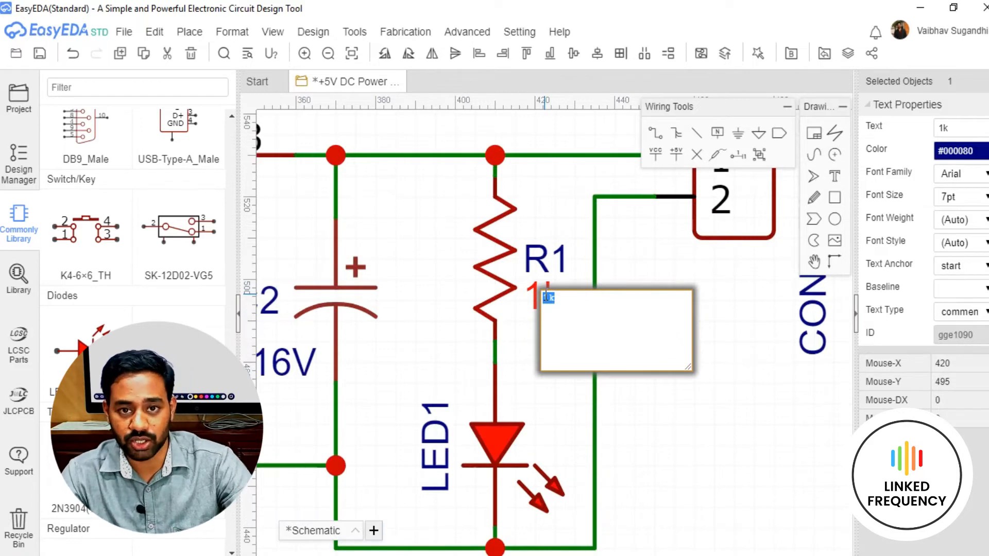
type("1")
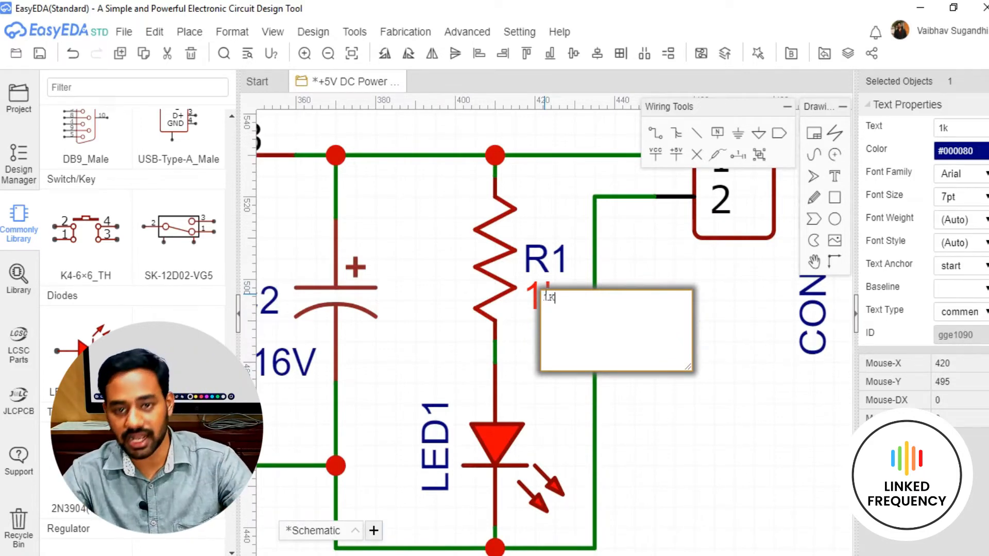
key("Return")
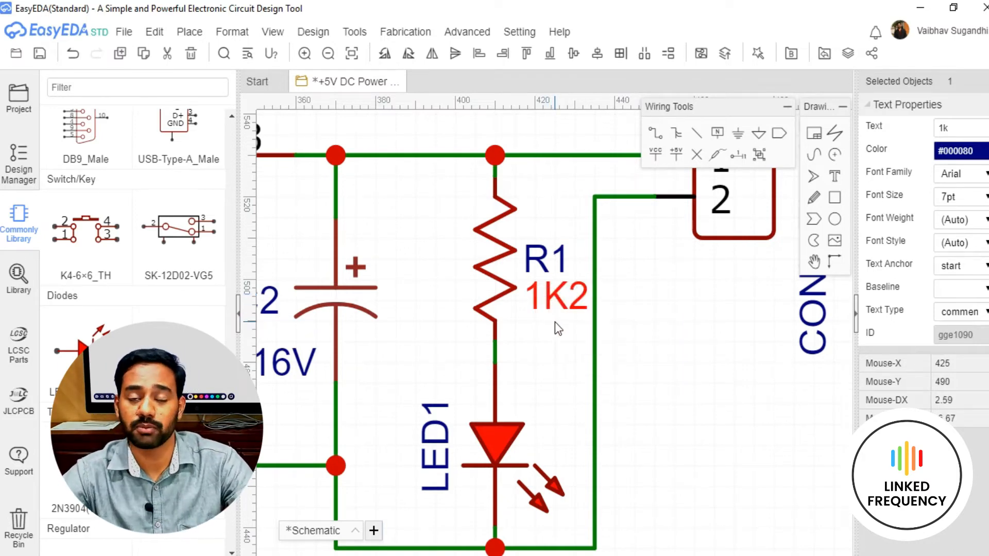
left_click(618, 327)
- Change resistor R1's value to 1K
scroll(665, 335, "down", 3)
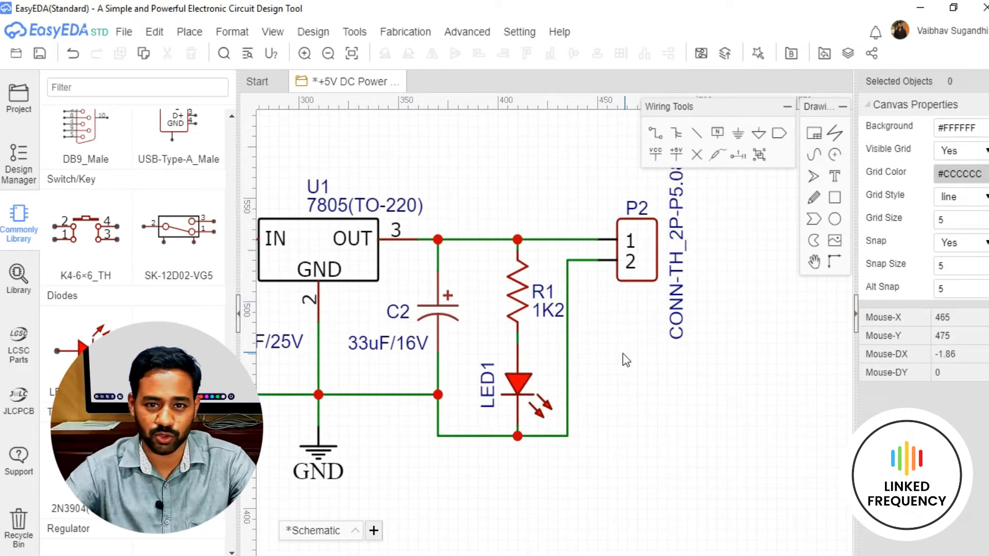
double_click(543, 311)
type("1")
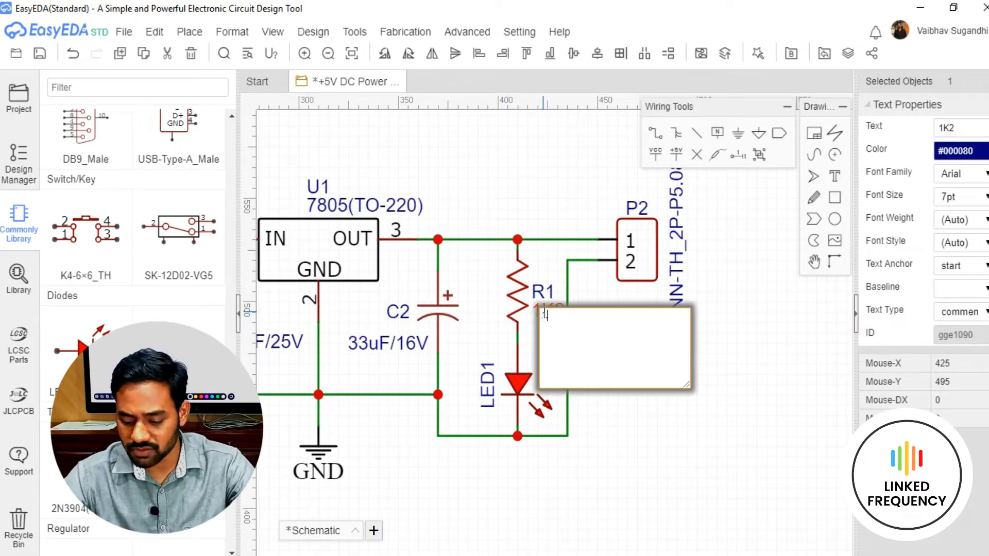
key("Return")
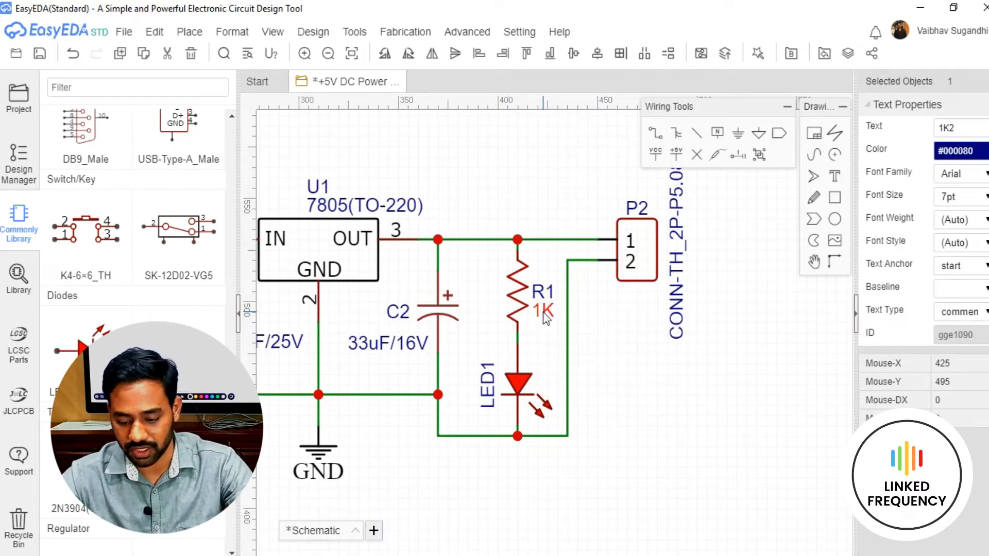
left_click(632, 356)
- Examine the complete circuit and its placement within the drawing sheet frame
scroll(613, 363, "down", 4)
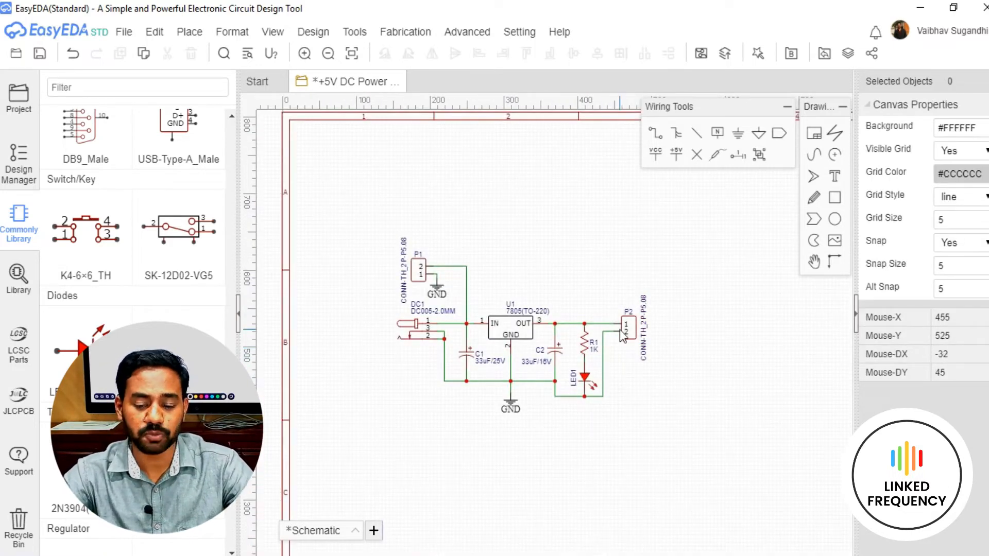
scroll(593, 294, "up", 3)
scroll(568, 264, "down", 3)
right_click_drag(531, 229, 613, 202)
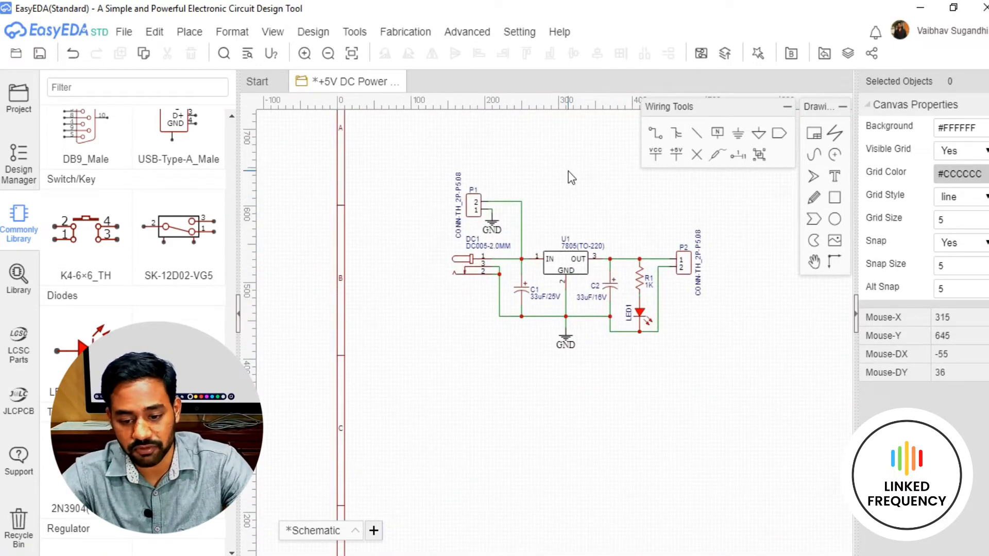
right_click_drag(568, 172, 493, 175)
left_click_drag(345, 150, 697, 386)
left_click(697, 348)
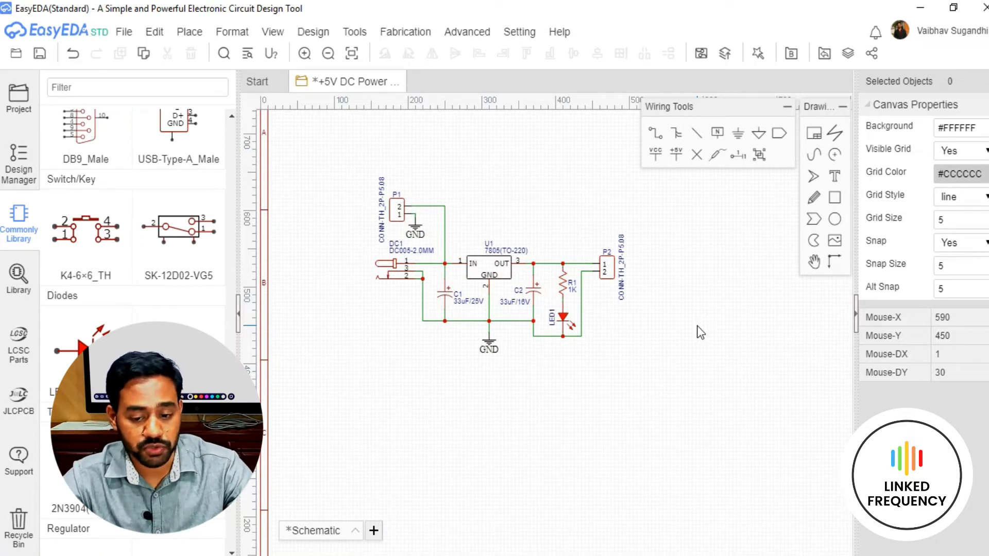
scroll(697, 326, "down", 5)
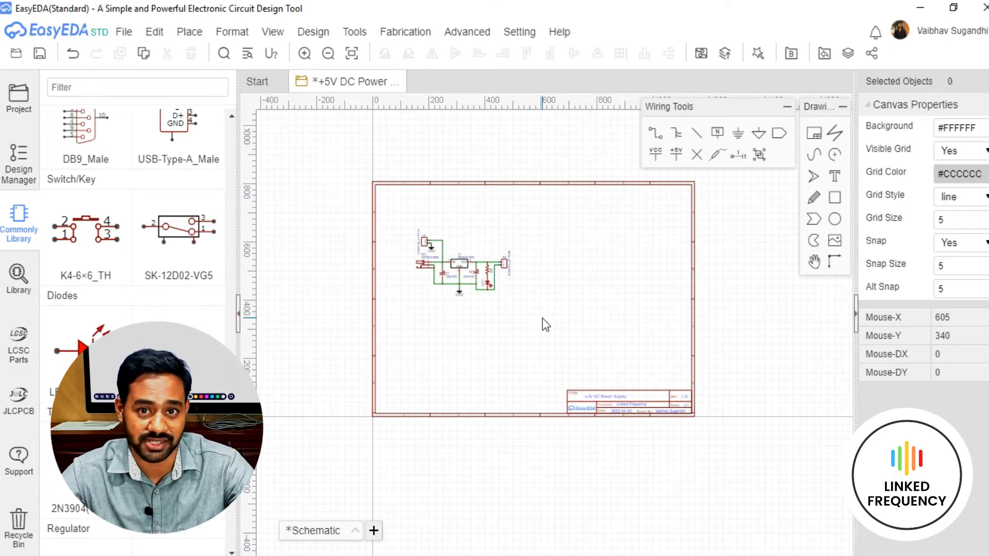
scroll(477, 230, "up", 5)
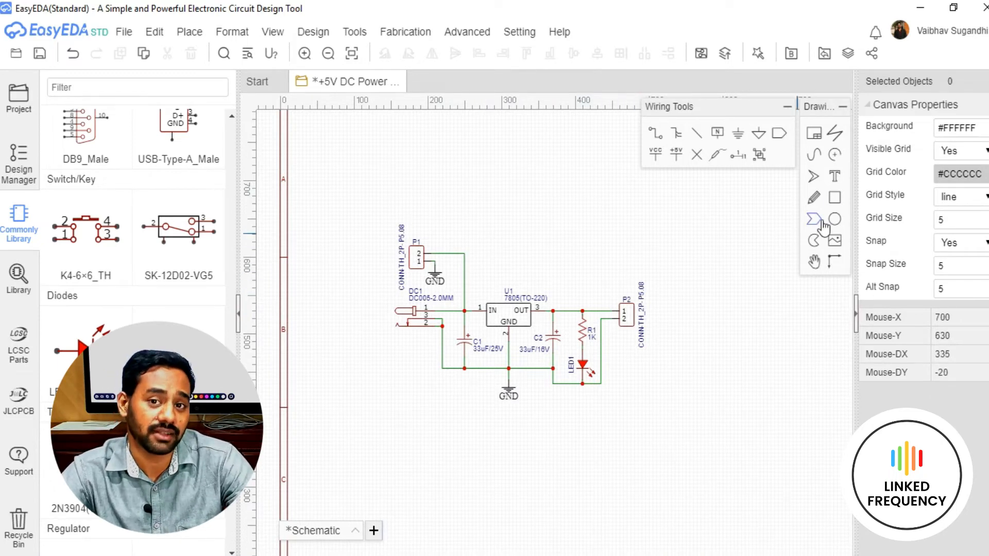
- Place a text label above regulator U1 reading "+5V DC Power Supply"
left_click(836, 178)
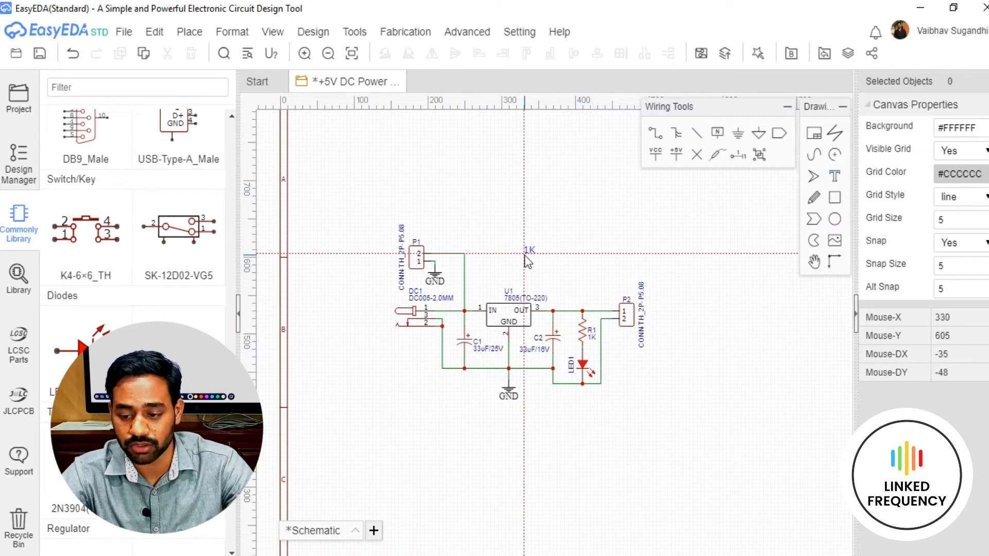
left_click(524, 263)
scroll(525, 264, "up", 3)
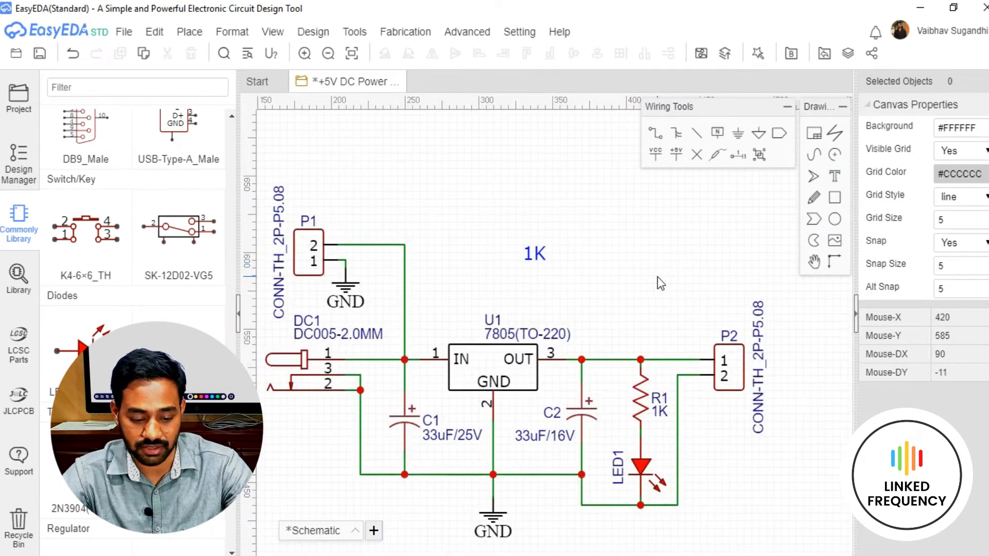
double_click(540, 253)
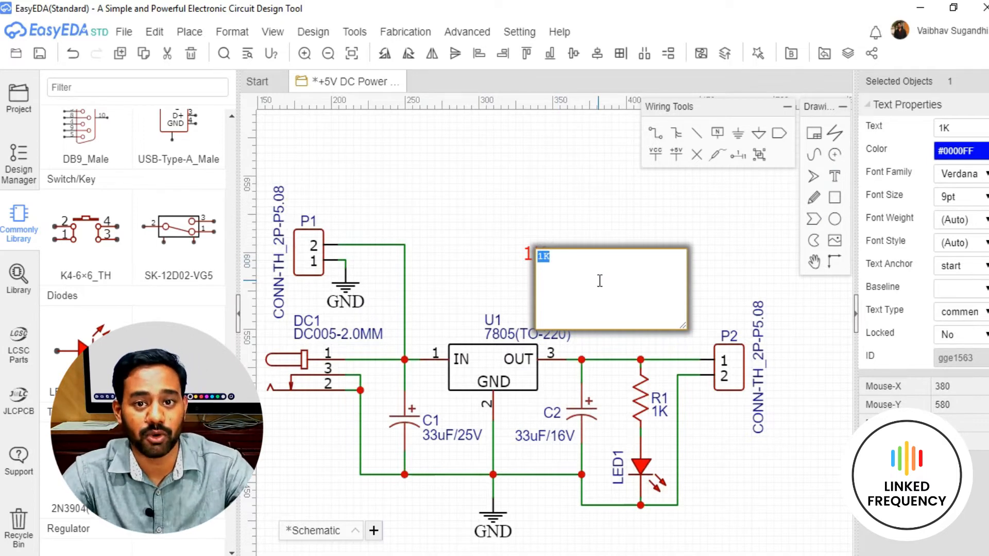
type("+5V DC Power Supply")
key("Return")
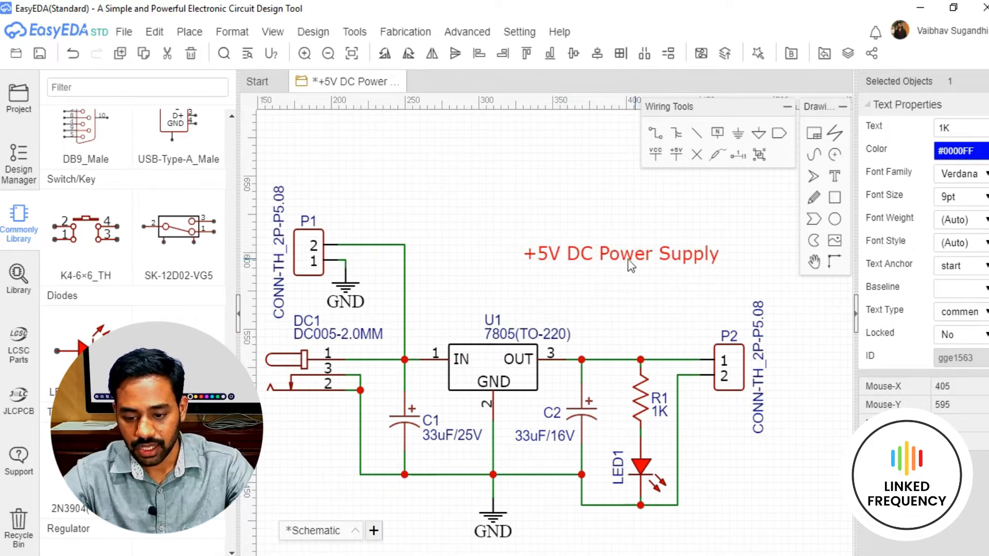
- Set the circuit title's font size to 12pt and place it just above regulator U1, between connectors P1 and P2
left_click_drag(637, 259, 570, 274)
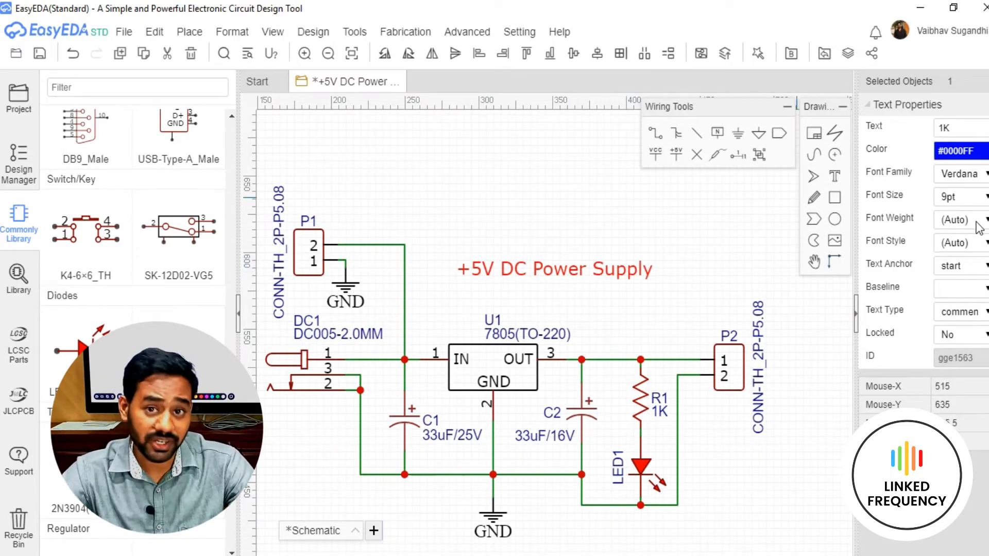
left_click(971, 198)
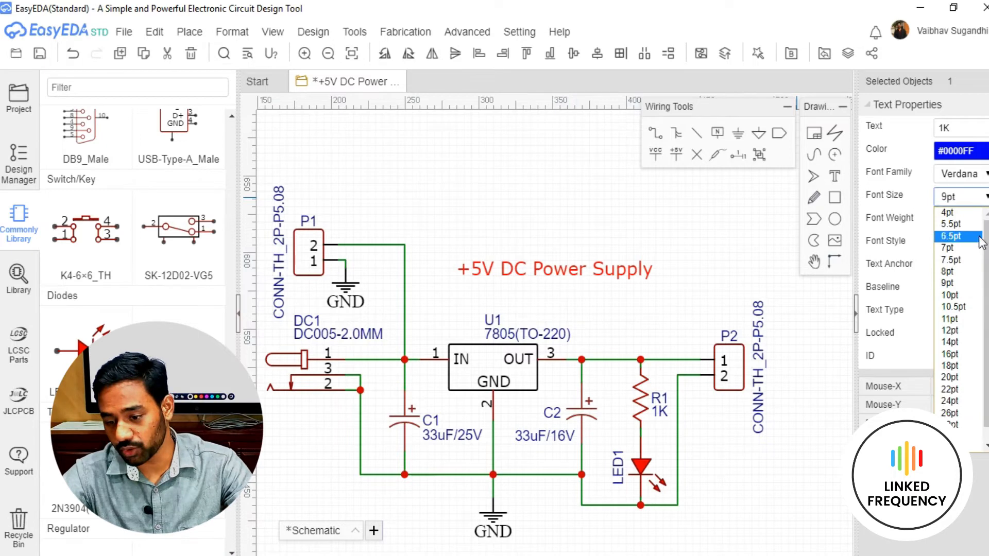
left_click(970, 332)
right_click_drag(665, 281, 634, 277)
left_click_drag(629, 256, 606, 271)
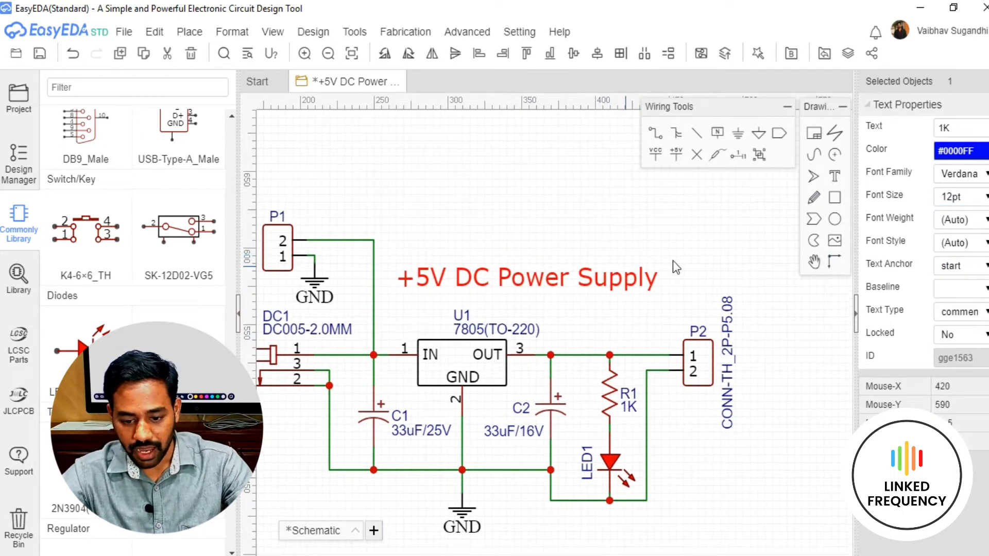
- Set the circuit title's text color to black (#000000)
left_click(959, 151)
left_click(814, 184)
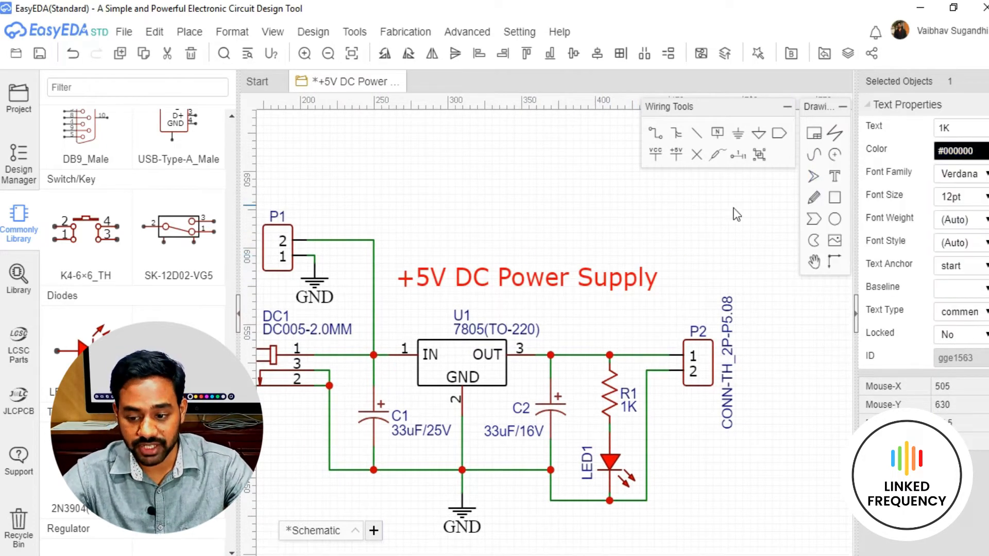
left_click(783, 199)
scroll(508, 241, "down", 3)
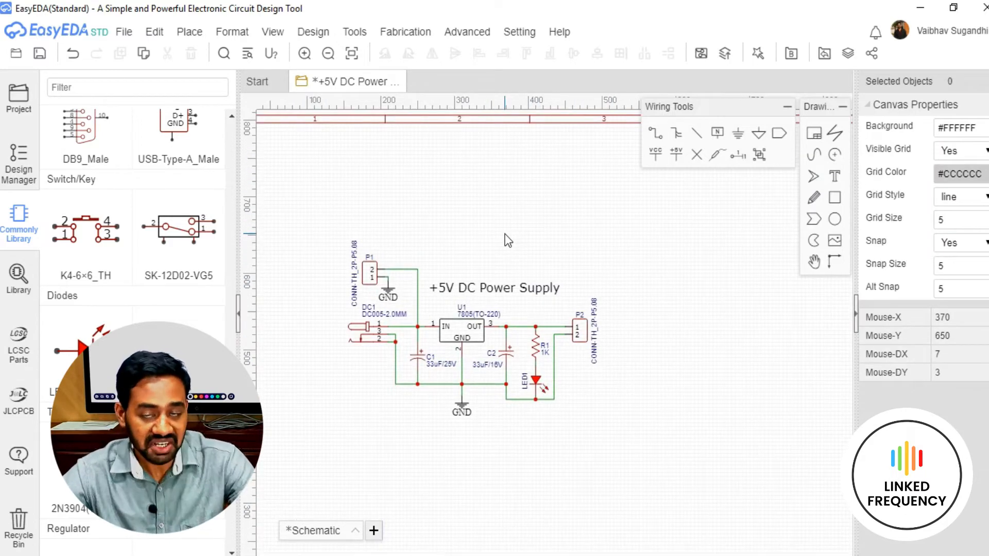
- Draw a rectangle 365 wide and 255 high around the entire power supply circuit and its title
scroll(504, 234, "down", 2)
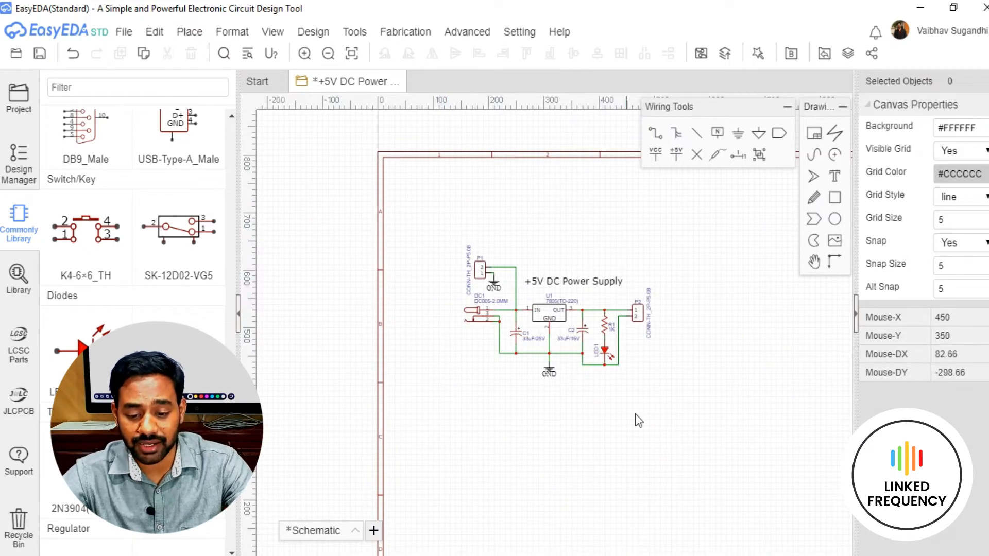
right_click_drag(629, 216, 608, 195)
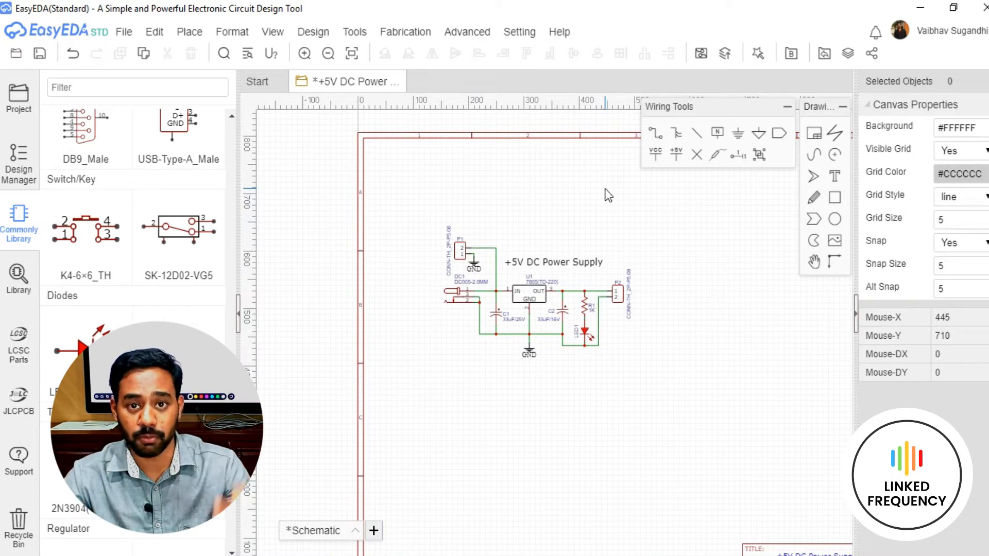
left_click(835, 204)
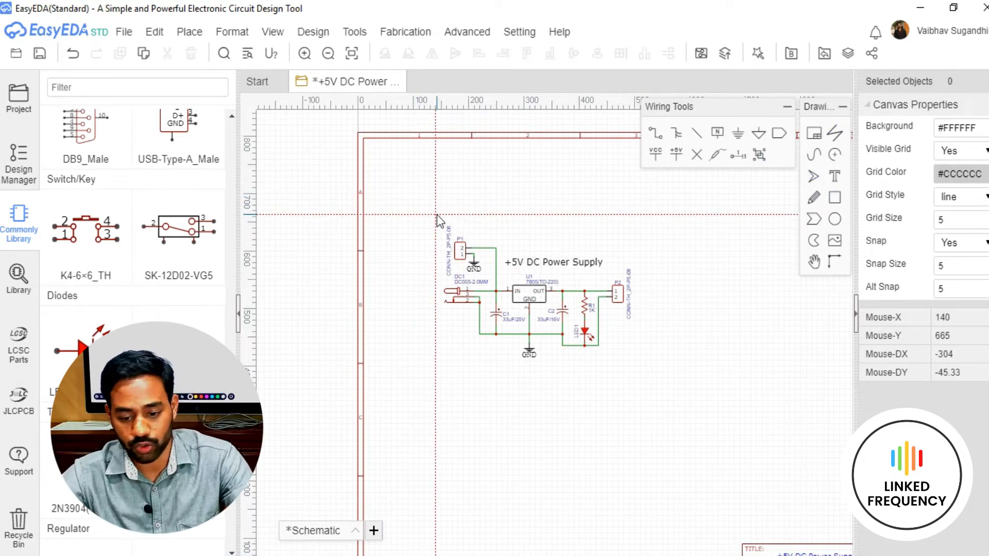
scroll(437, 214, "up", 3)
left_click_drag(441, 224, 603, 365)
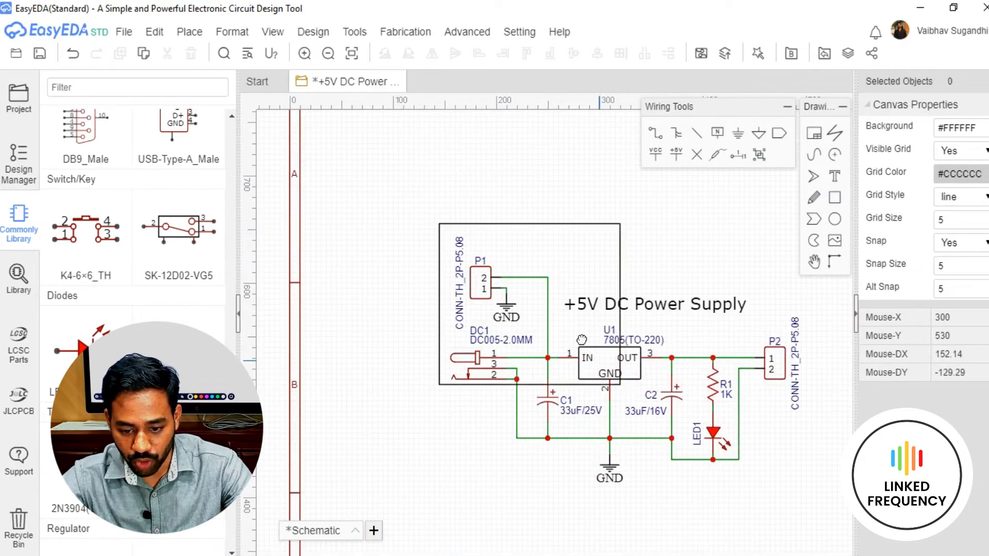
right_click_drag(604, 365, 533, 243)
scroll(669, 327, "down", 3)
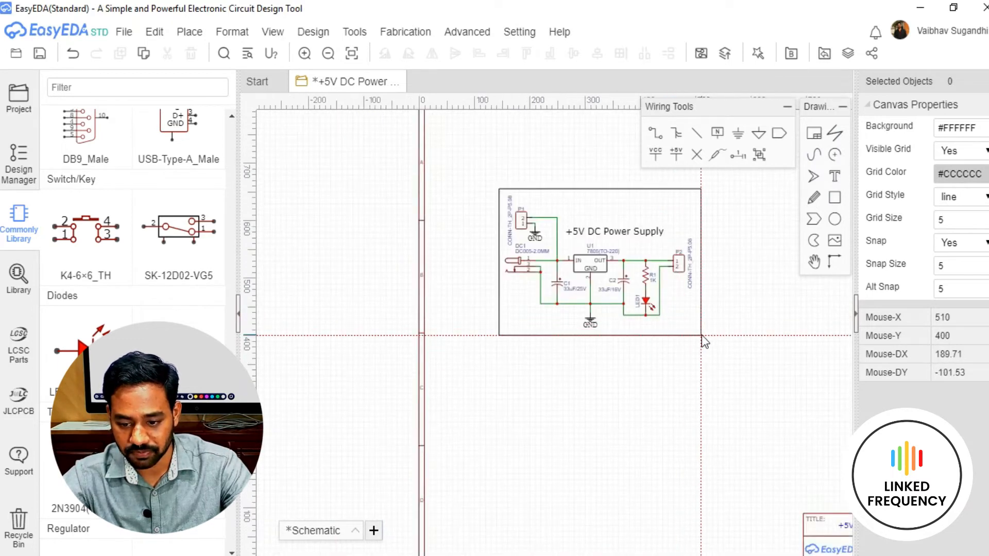
left_click(702, 336)
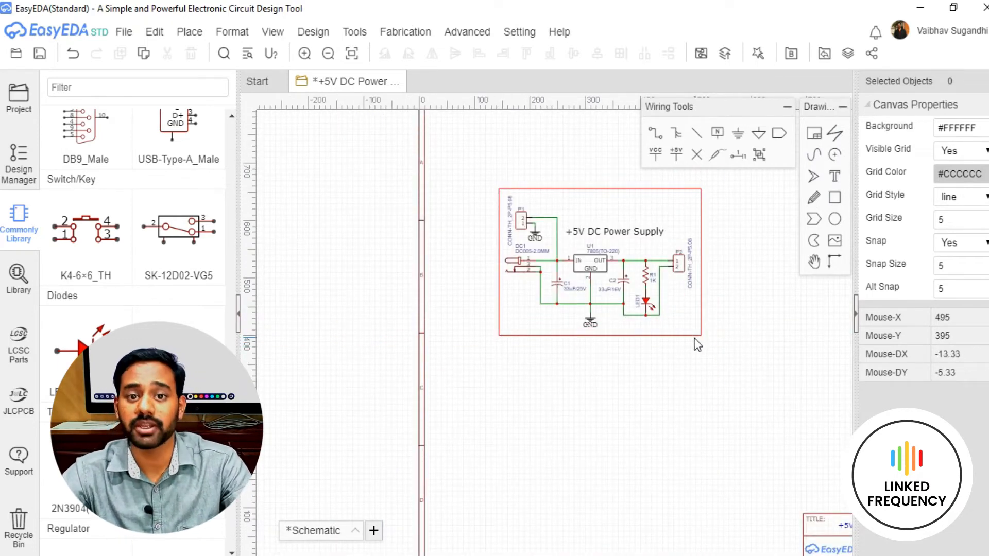
- Set the stroke style of the rectangle around the circuit to dashed
left_click(700, 337)
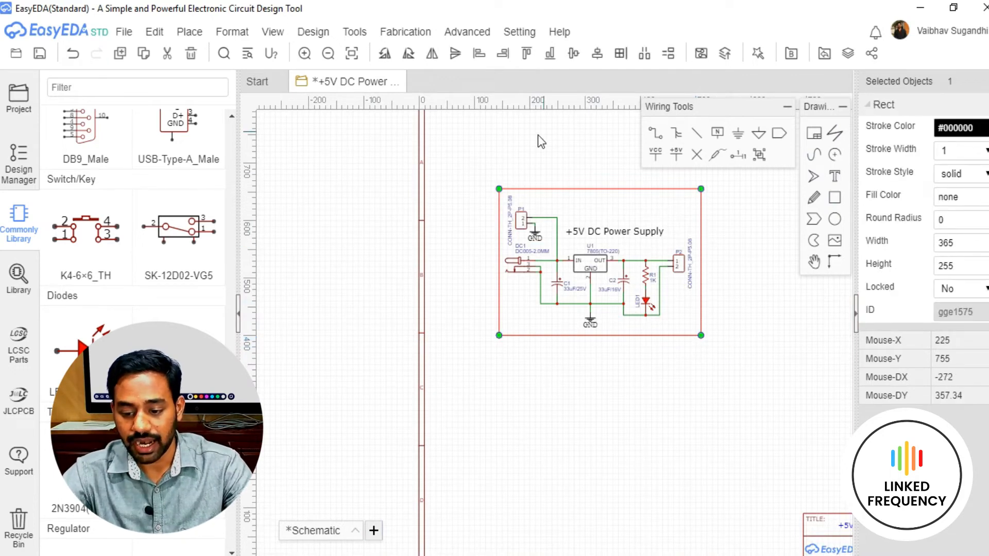
left_click(950, 177)
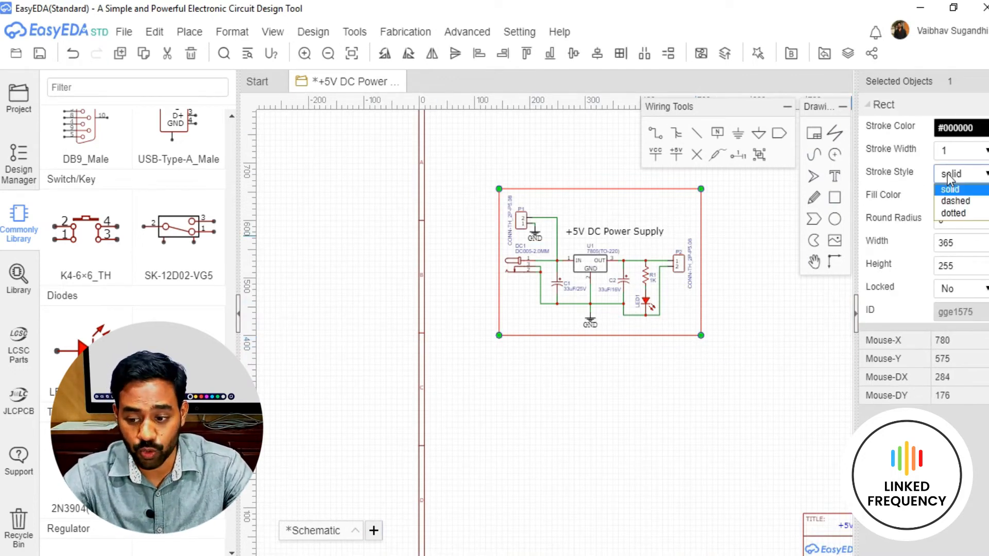
left_click(950, 201)
left_click(713, 299)
scroll(436, 214, "up", 3)
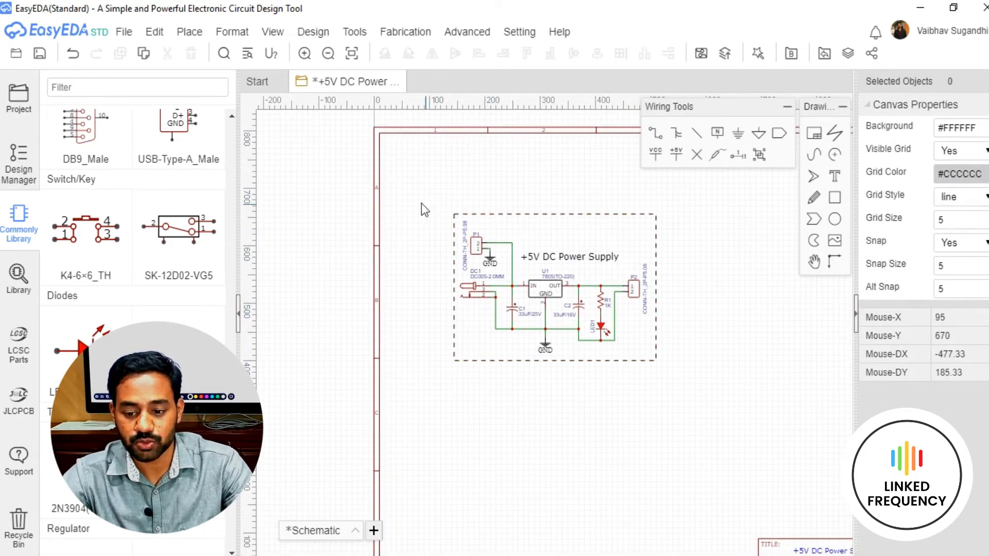
- Select the entire power supply circuit together with its title and dashed frame
scroll(400, 175, "down", 5)
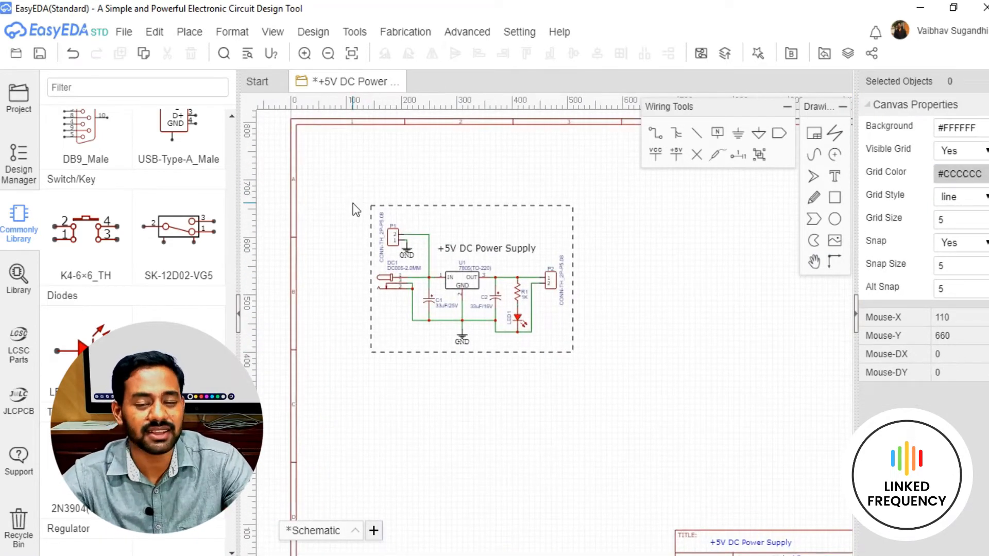
left_click_drag(356, 209, 613, 378)
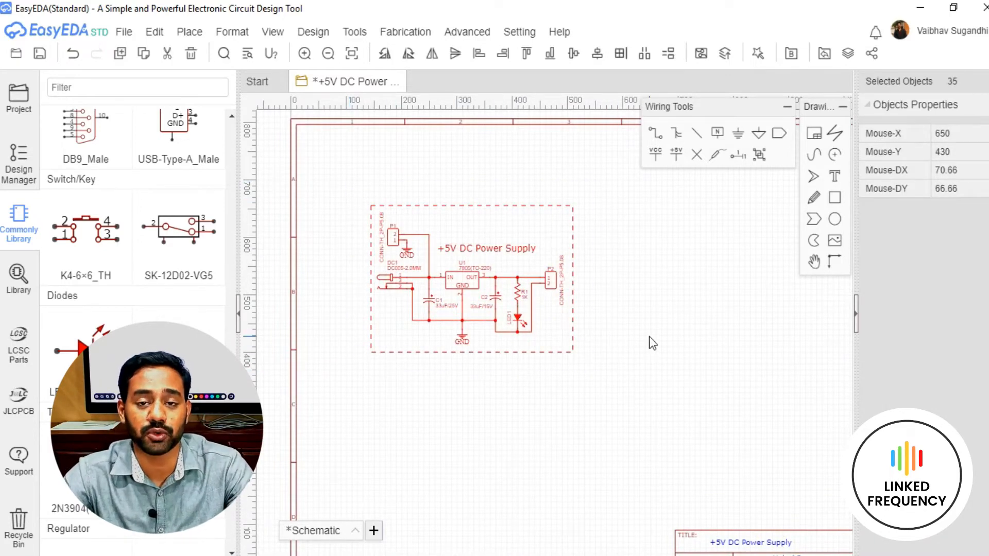
right_click_drag(658, 332, 601, 298)
scroll(602, 297, "down", 3)
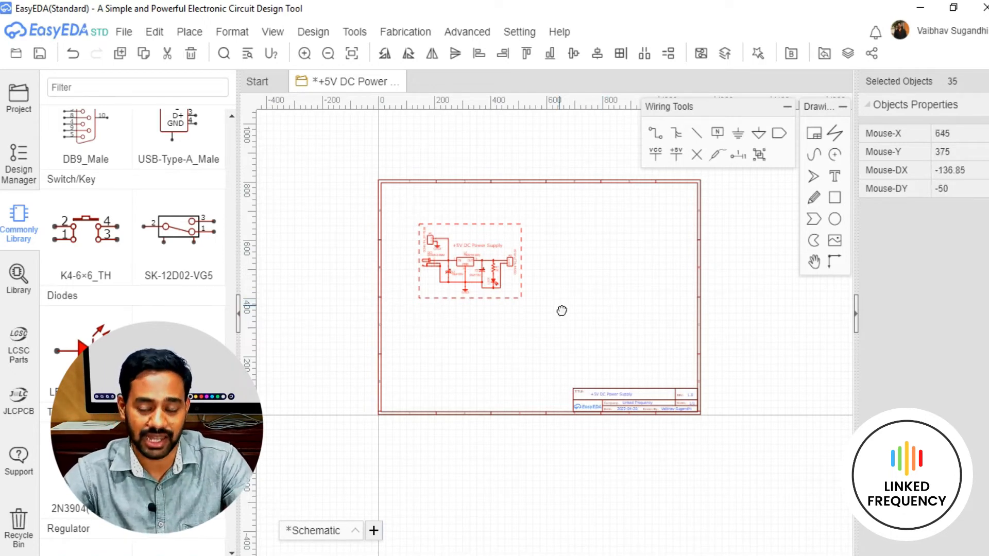
scroll(561, 311, "up", 1)
scroll(510, 288, "up", 1)
left_click(496, 294)
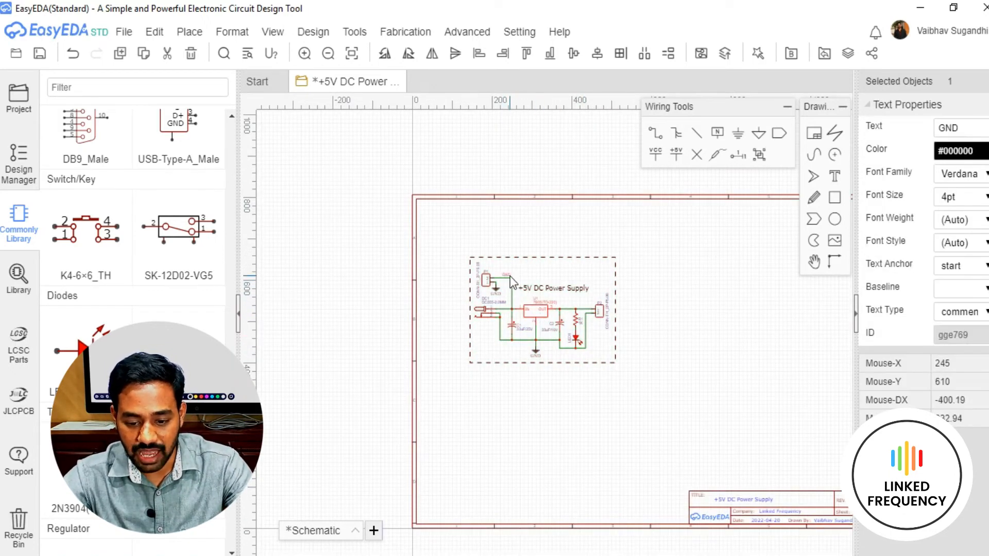
left_click(462, 221)
left_click_drag(462, 220, 641, 405)
scroll(370, 261, "up", 2)
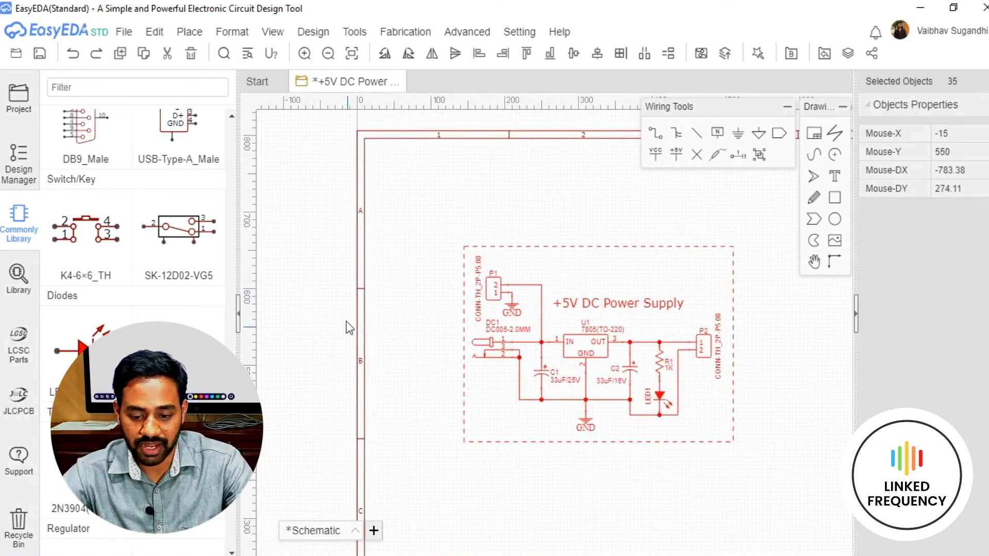
- Move the selected power supply circuit with its title and dashed frame into the upper-left corner of the sheet frame
left_click_drag(505, 289, 409, 180)
scroll(393, 203, "down", 1)
scroll(443, 362, "down", 1)
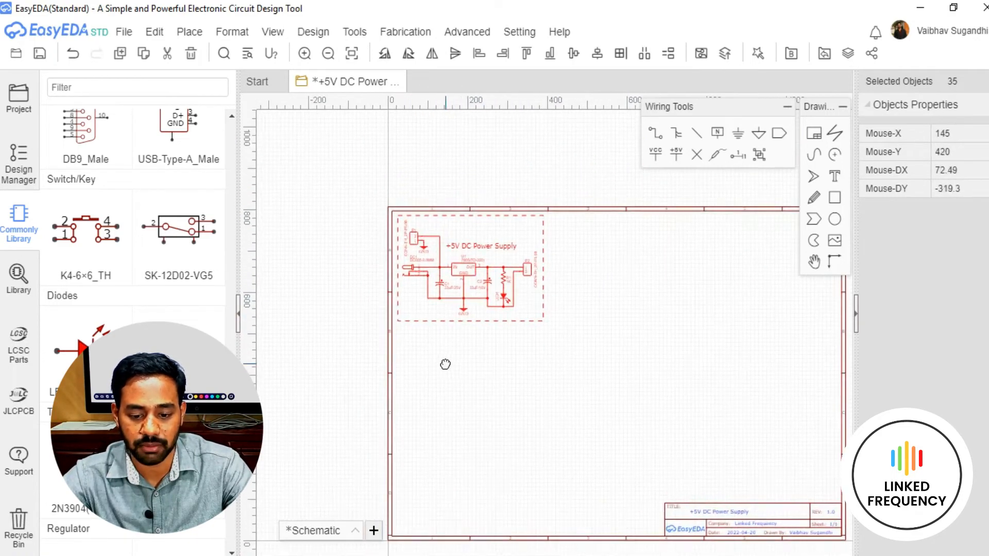
scroll(394, 212, "up", 4)
scroll(622, 270, "down", 3)
right_click_drag(794, 350, 529, 237)
right_click_drag(489, 368, 667, 484)
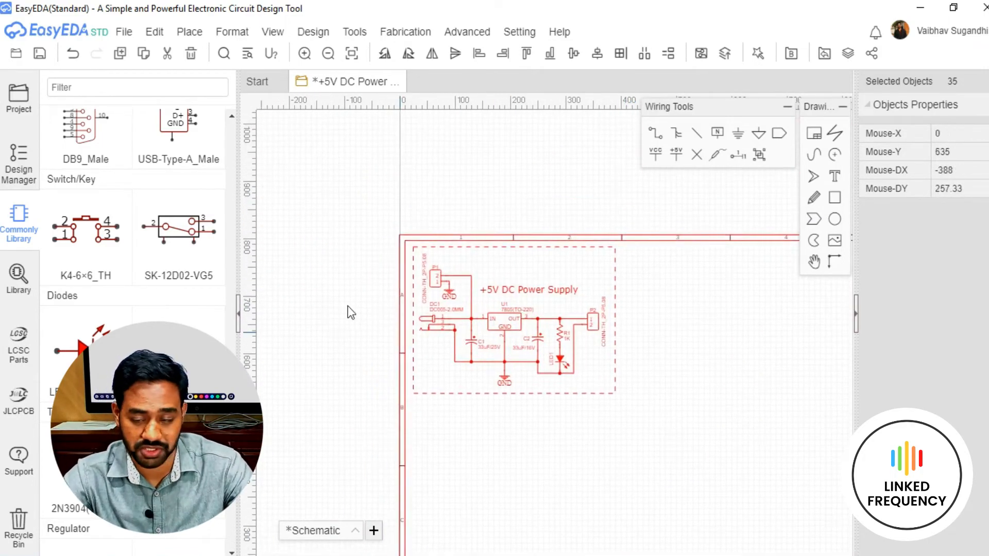
scroll(396, 258, "up", 3)
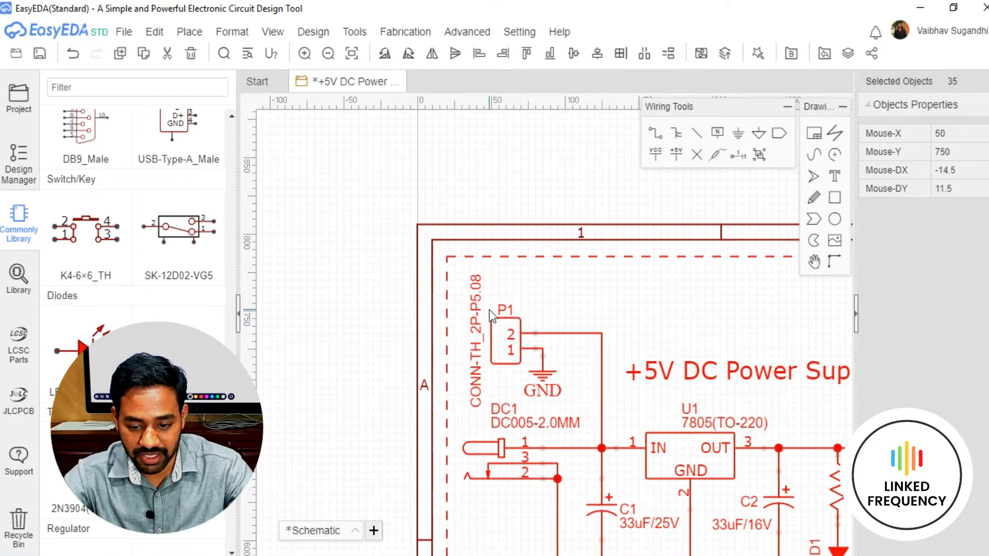
scroll(406, 384, "down", 5)
left_click(748, 395)
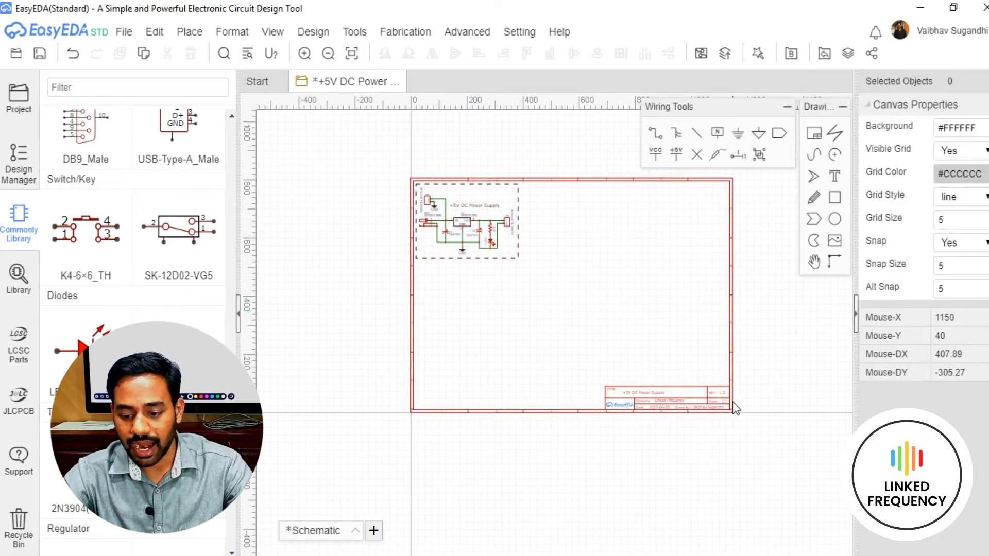
- Reduce the drawing sheet's width to 600 and further to 500
left_click(730, 402)
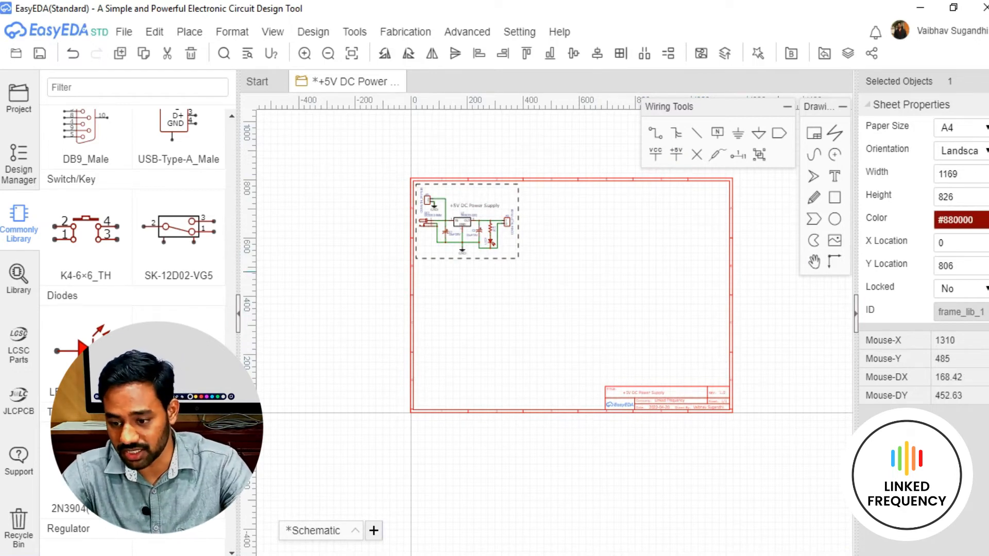
double_click(961, 179)
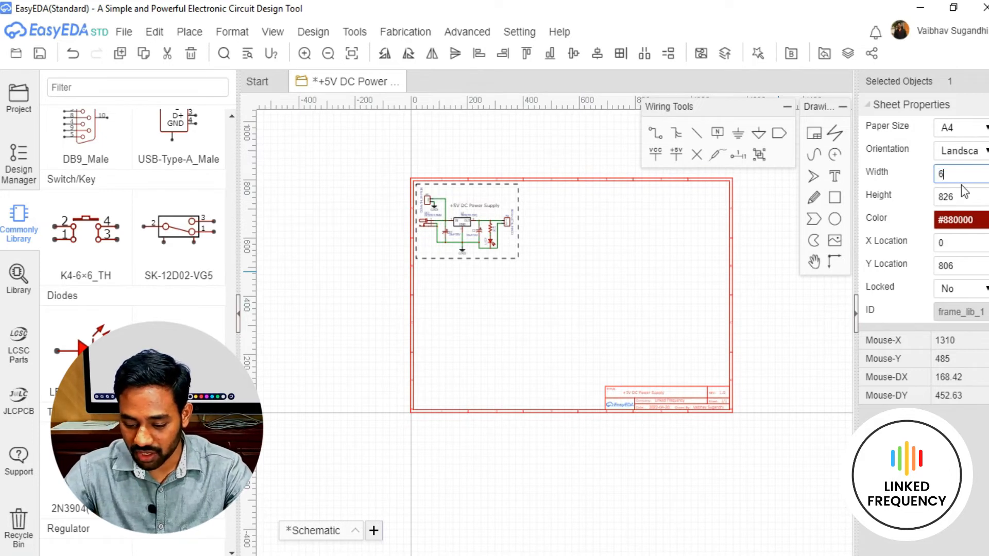
key("Return")
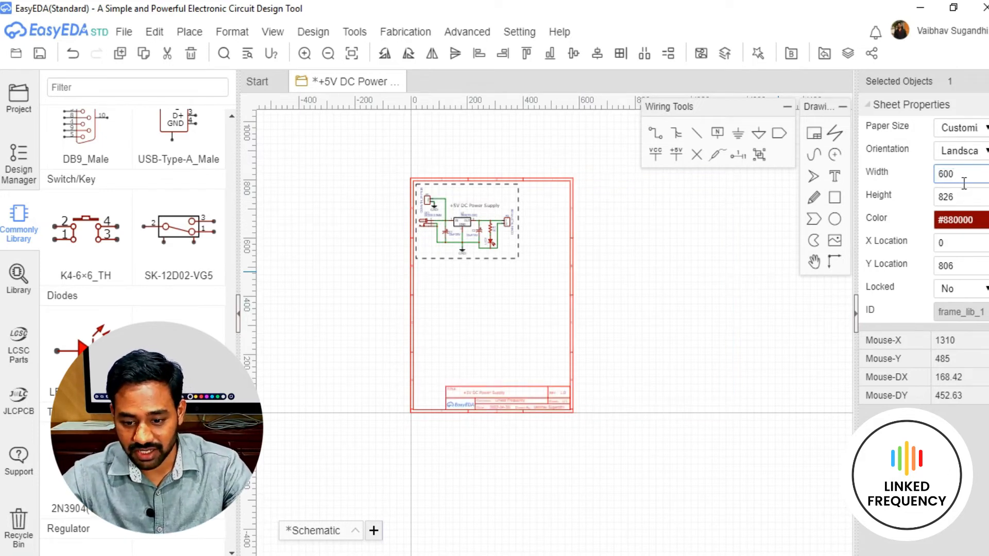
double_click(969, 177)
type("500")
key("Return")
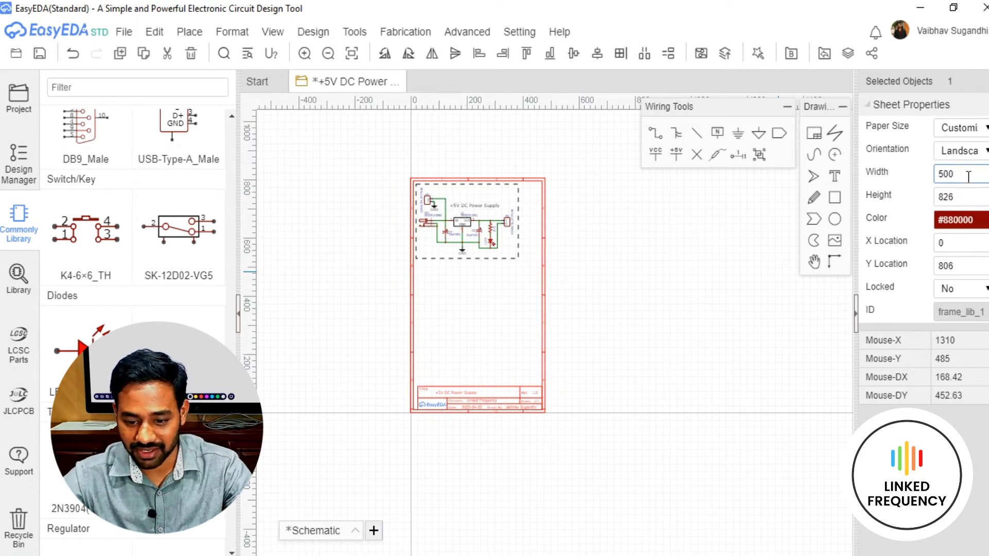
- Try a sheet width of 450 and return it to 500
double_click(969, 176)
type("450")
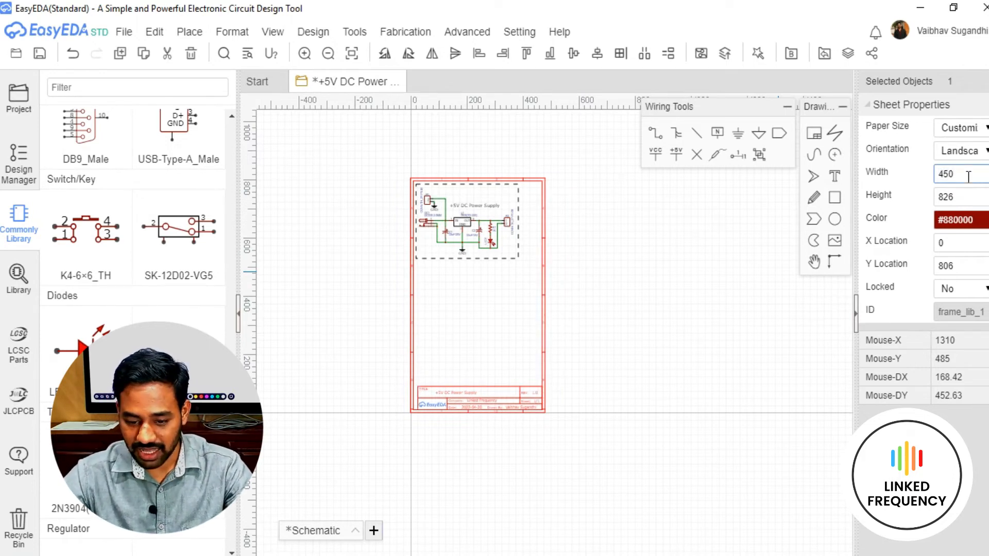
double_click(969, 177)
type("500")
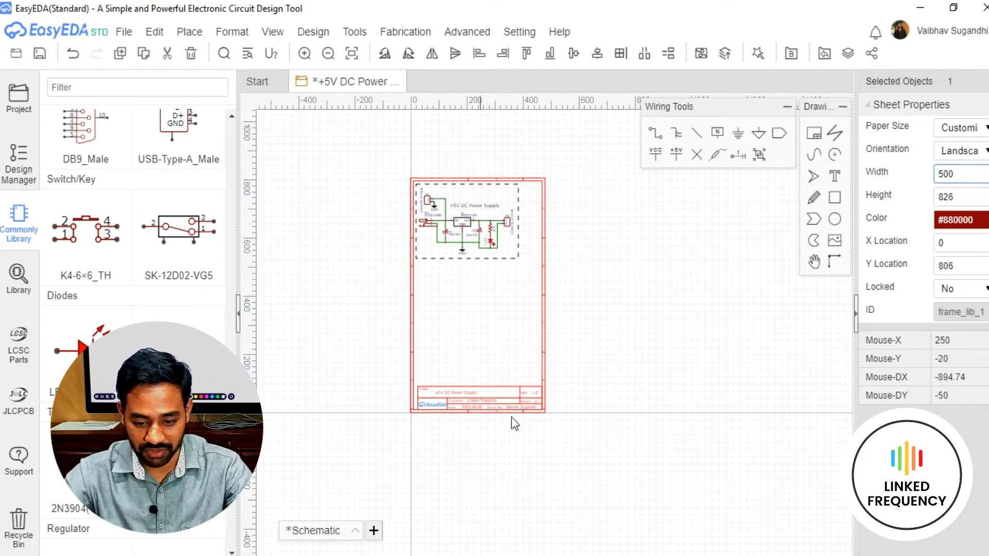
- Set the drawing sheet's height to 400
scroll(437, 402, "up", 4)
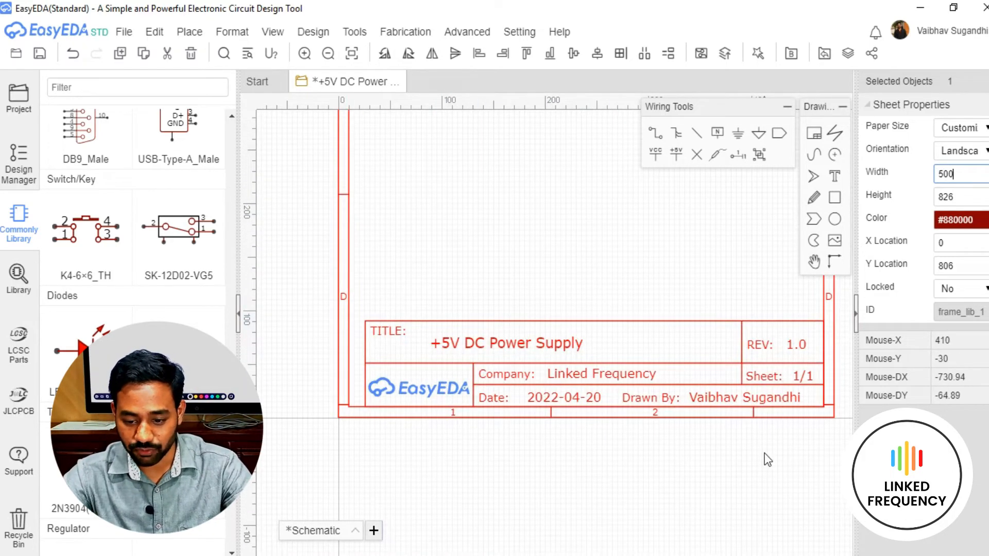
scroll(644, 443, "down", 2)
right_click_drag(635, 334, 519, 371)
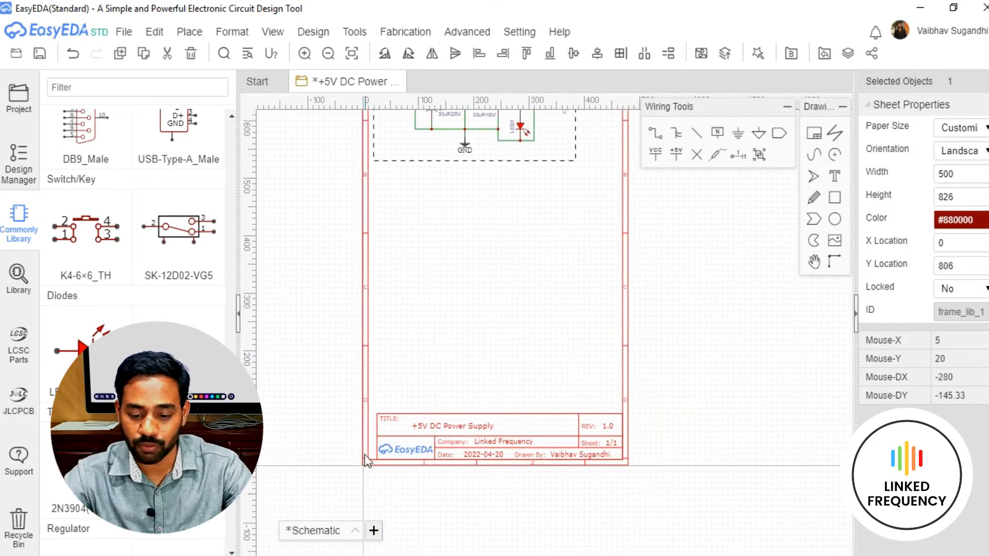
scroll(499, 388, "down", 2)
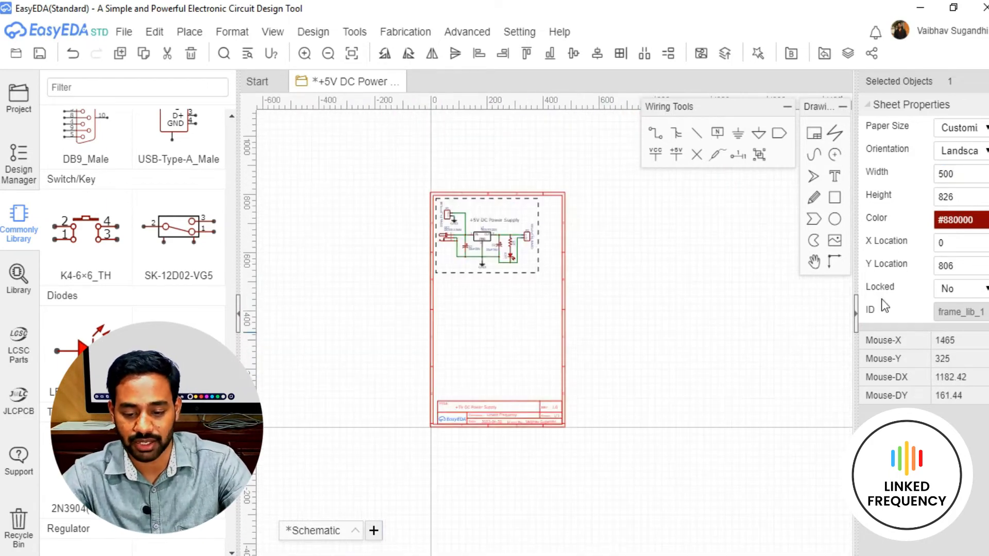
left_click(963, 198)
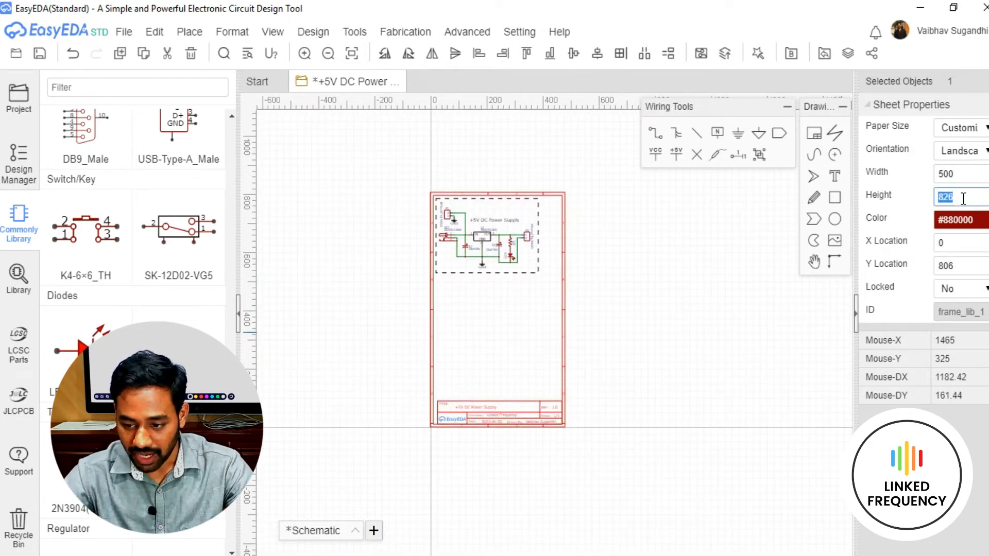
type("400")
key("Return")
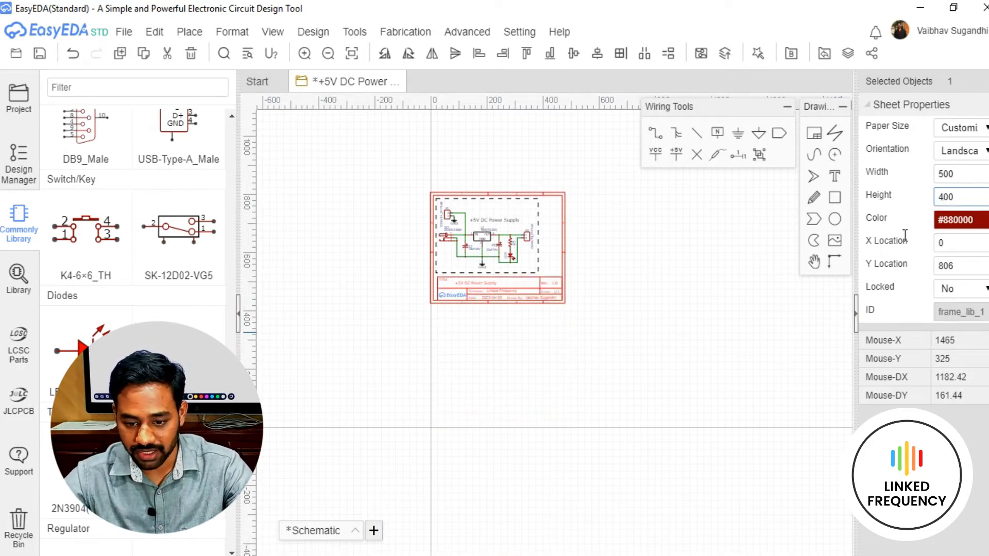
left_click(685, 375)
- Select the whole circuit with its title and dashed frame and center it in the space above the title block
scroll(422, 280, "up", 5)
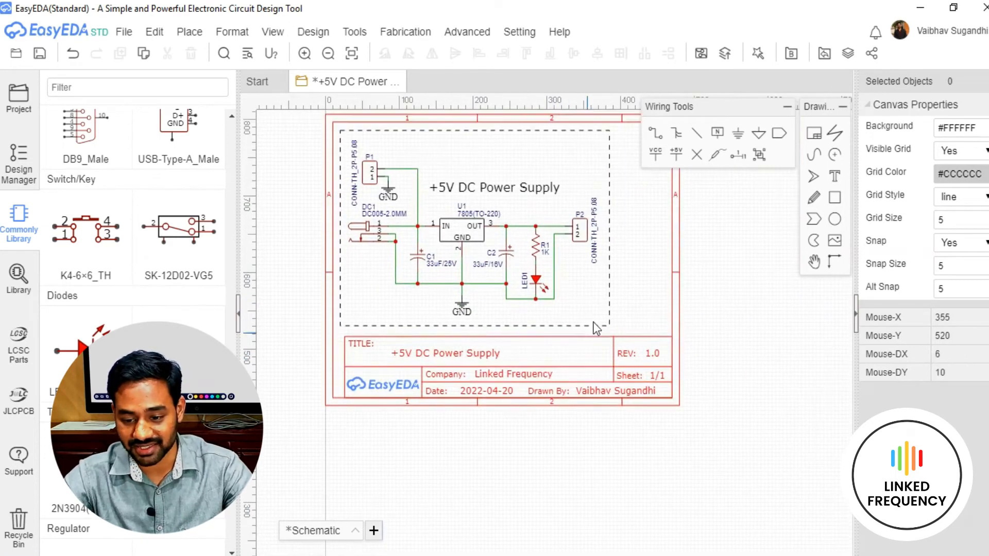
right_click_drag(634, 279, 634, 332)
left_click_drag(300, 143, 648, 387)
scroll(465, 294, "up", 2)
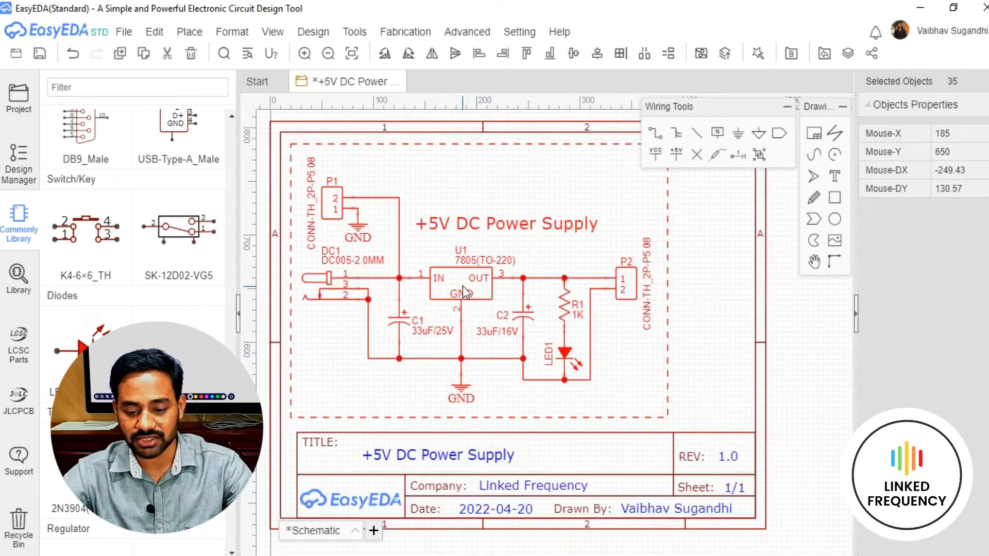
left_click_drag(465, 294, 500, 289)
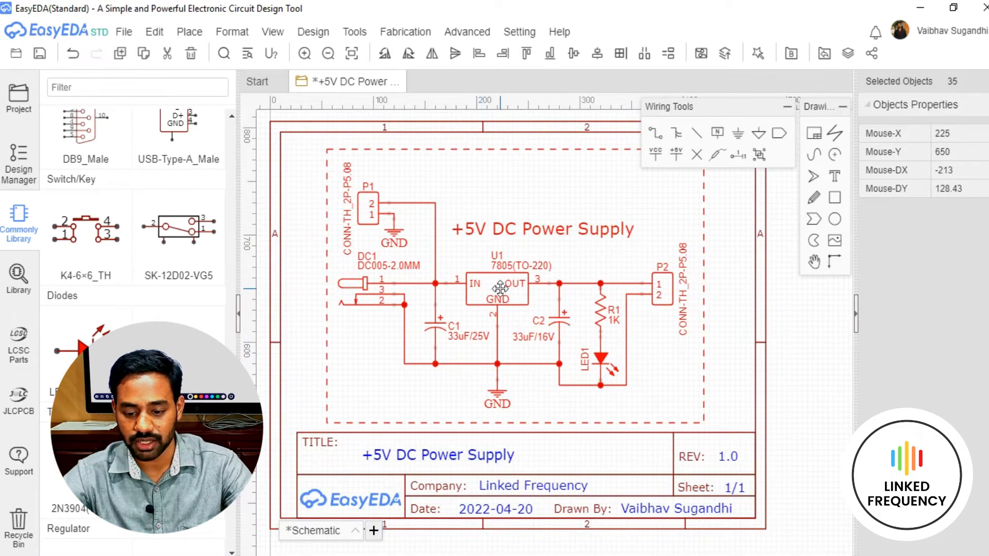
scroll(500, 289, "down", 3)
scroll(551, 275, "up", 1)
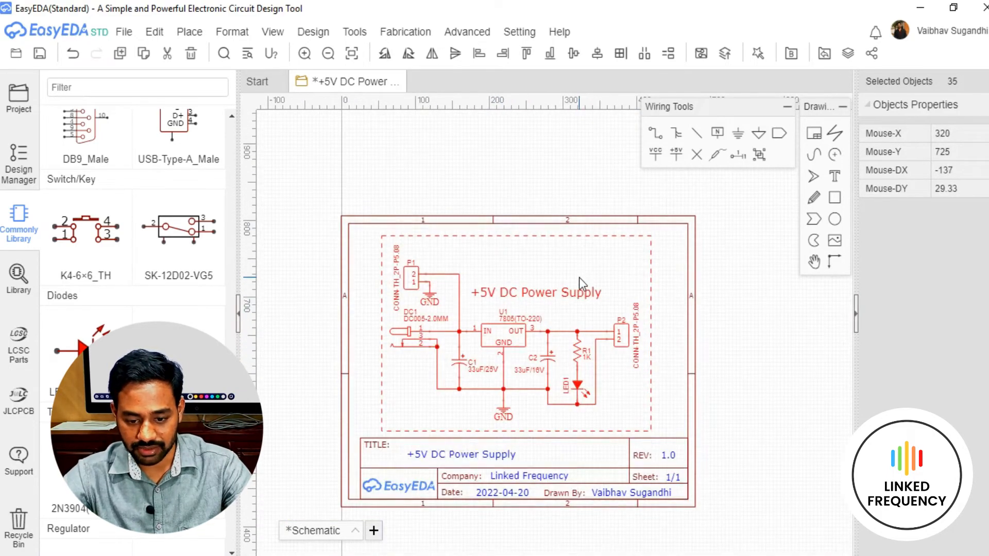
scroll(583, 278, "down", 1)
left_click(728, 274)
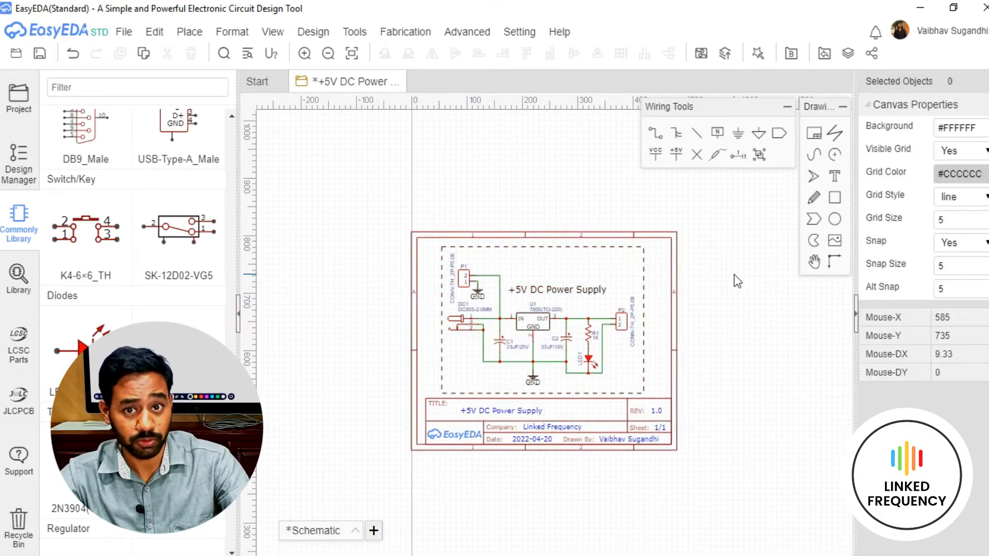
- Set the canvas origin by mouse location at the lower-left corner of the sheet frame
scroll(713, 299, "down", 2)
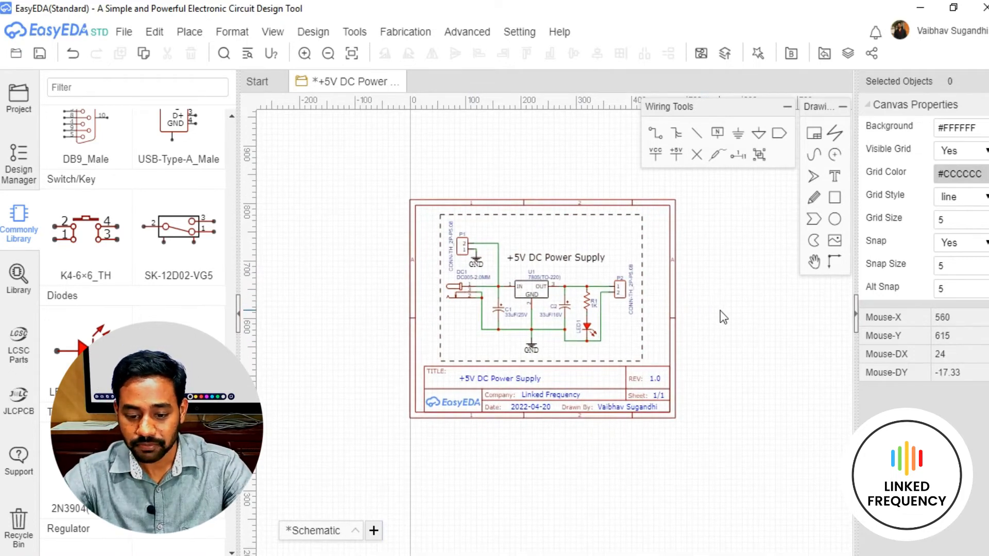
scroll(711, 307, "down", 4)
scroll(473, 377, "up", 2)
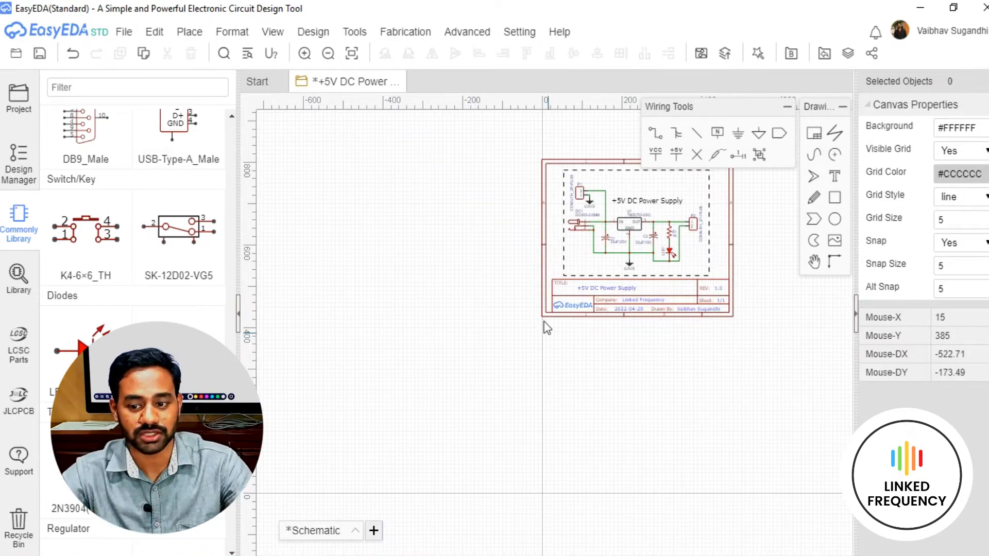
scroll(542, 315, "up", 4)
scroll(529, 327, "down", 2)
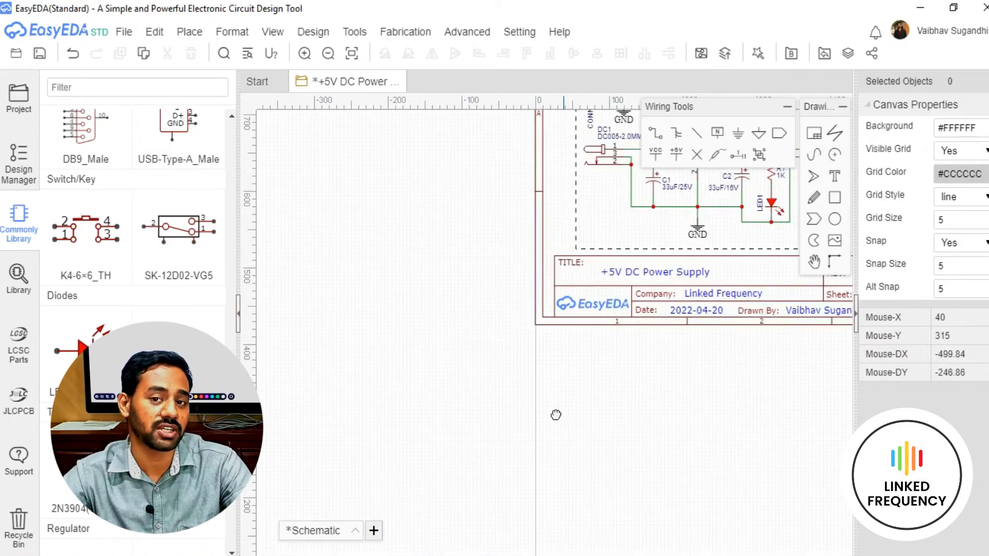
right_click_drag(594, 395, 463, 411)
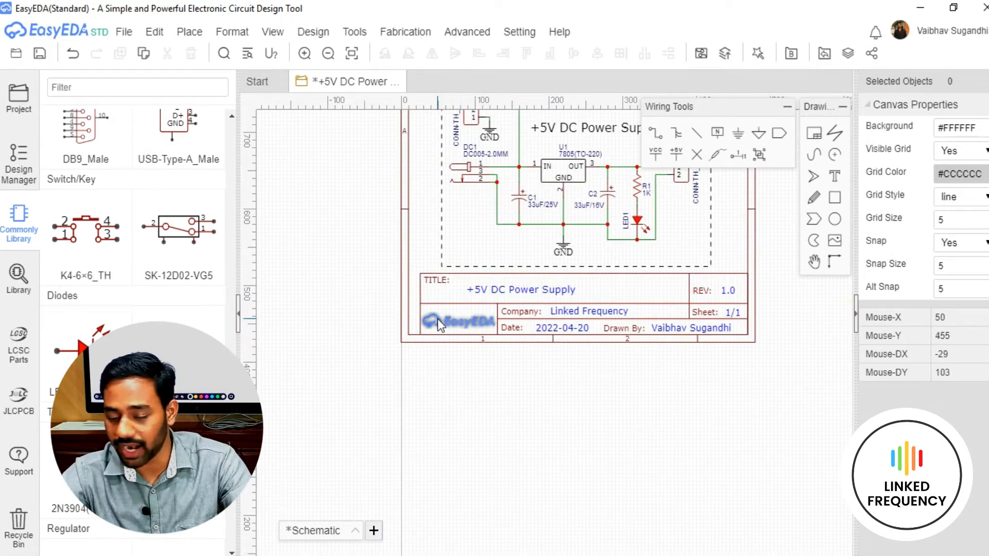
mouse_move(309, 40)
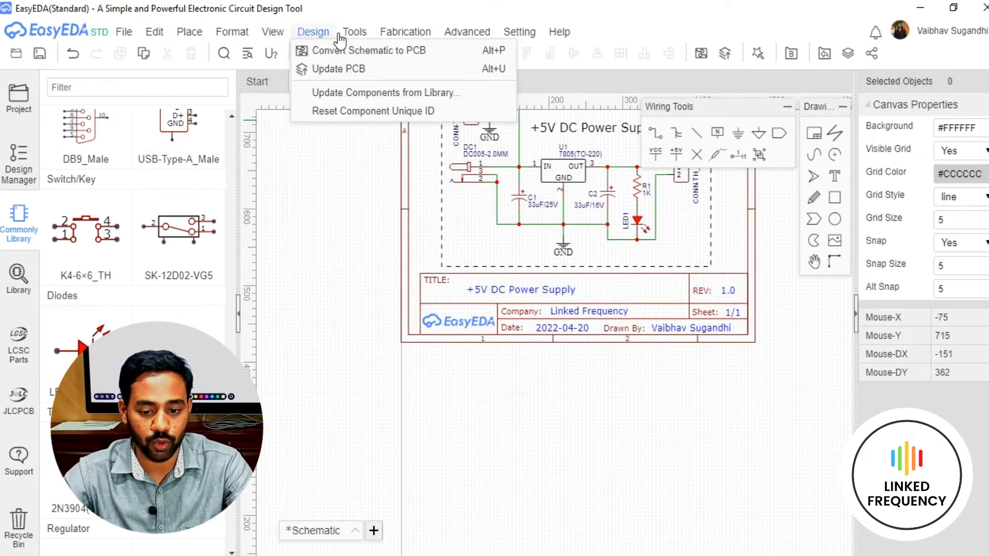
mouse_move(234, 36)
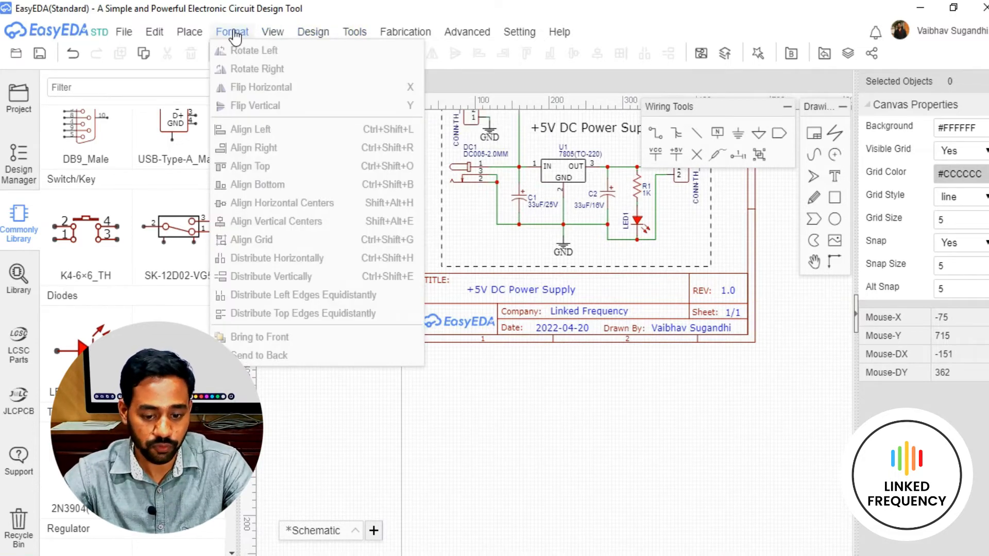
mouse_move(189, 32)
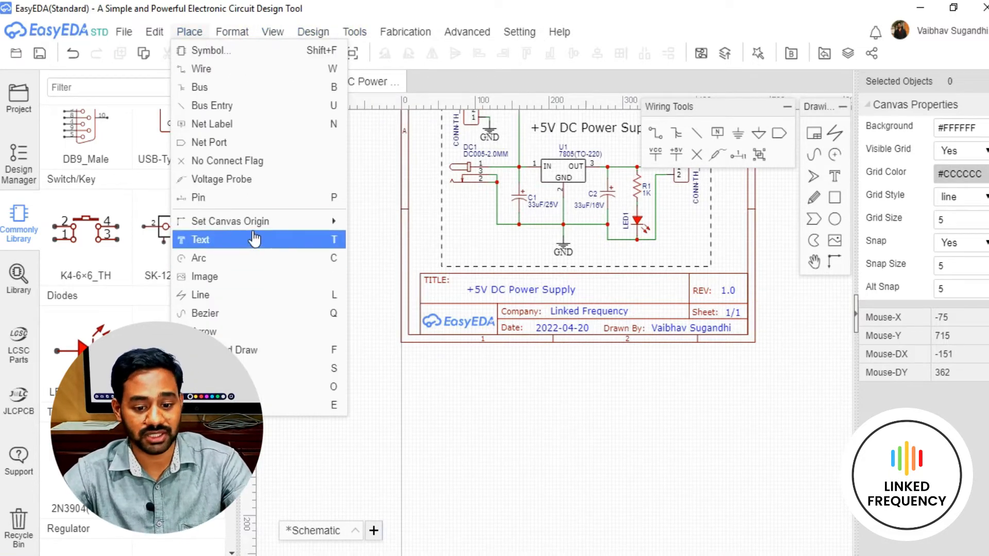
mouse_move(258, 223)
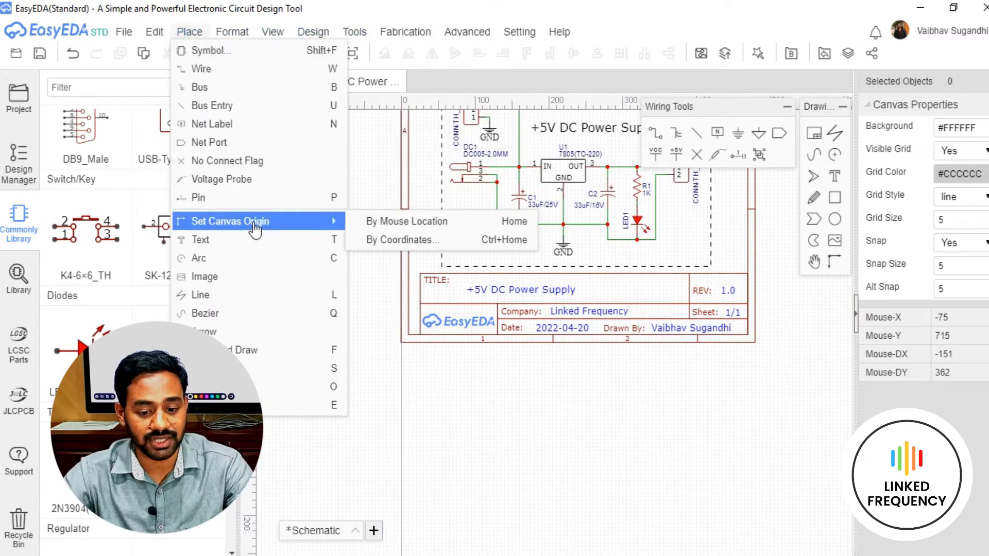
left_click(390, 222)
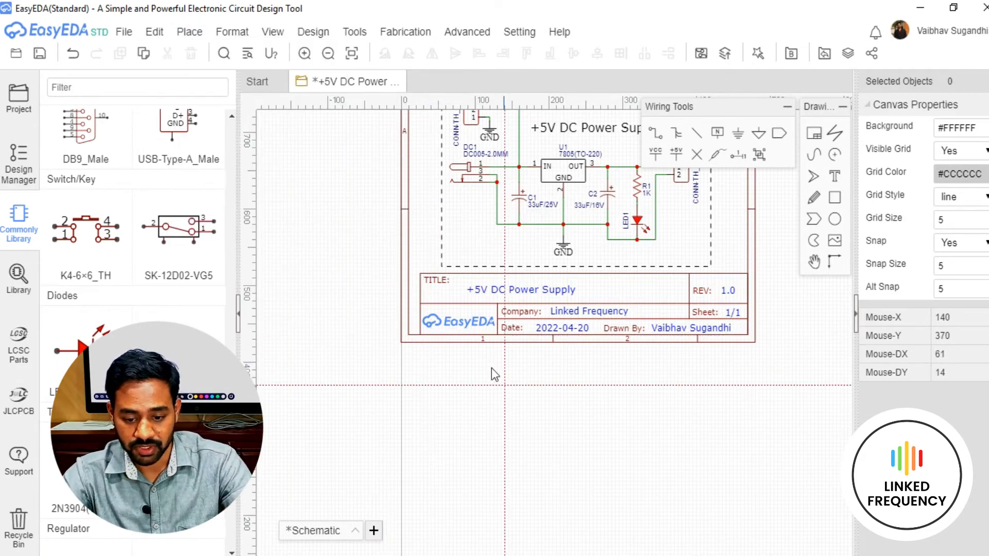
scroll(388, 354, "up", 3)
scroll(421, 312, "up", 3)
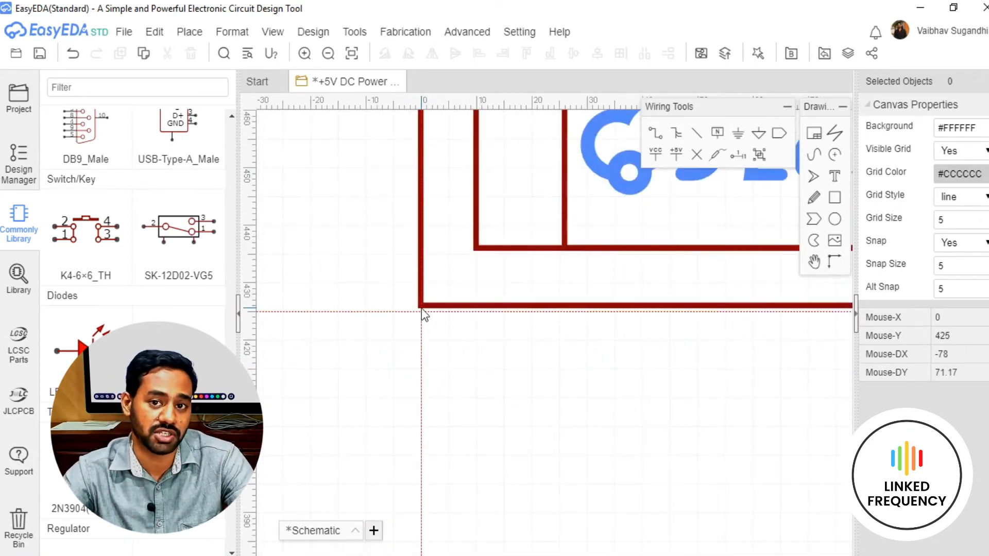
scroll(407, 312, "down", 5)
scroll(500, 442, "down", 3)
right_click_drag(494, 434, 452, 402)
scroll(359, 334, "up", 2)
right_click_drag(380, 321, 332, 268)
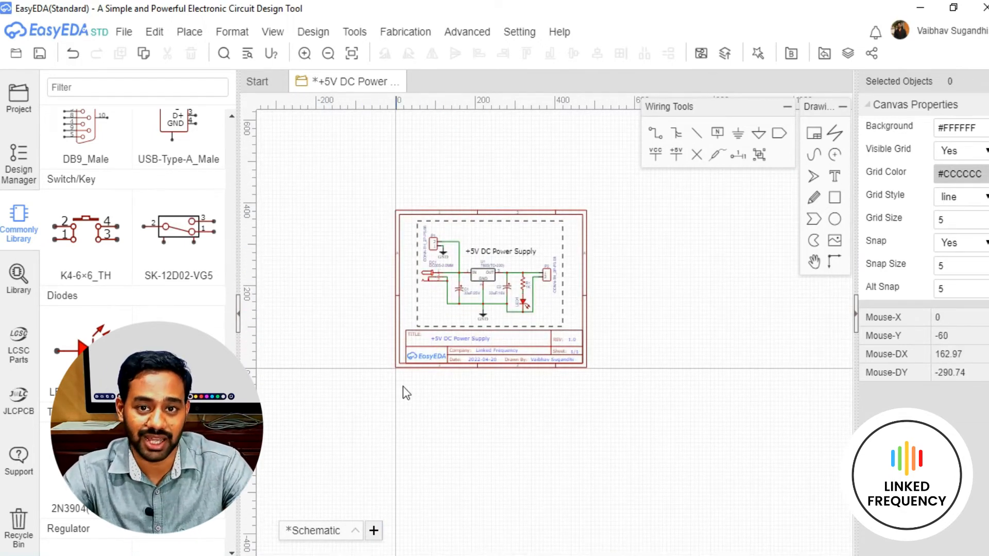
scroll(460, 414, "up", 2)
right_click_drag(460, 414, 424, 525)
scroll(468, 487, "down", 2)
right_click_drag(576, 469, 553, 424)
scroll(607, 364, "up", 2)
right_click_drag(607, 365, 751, 356)
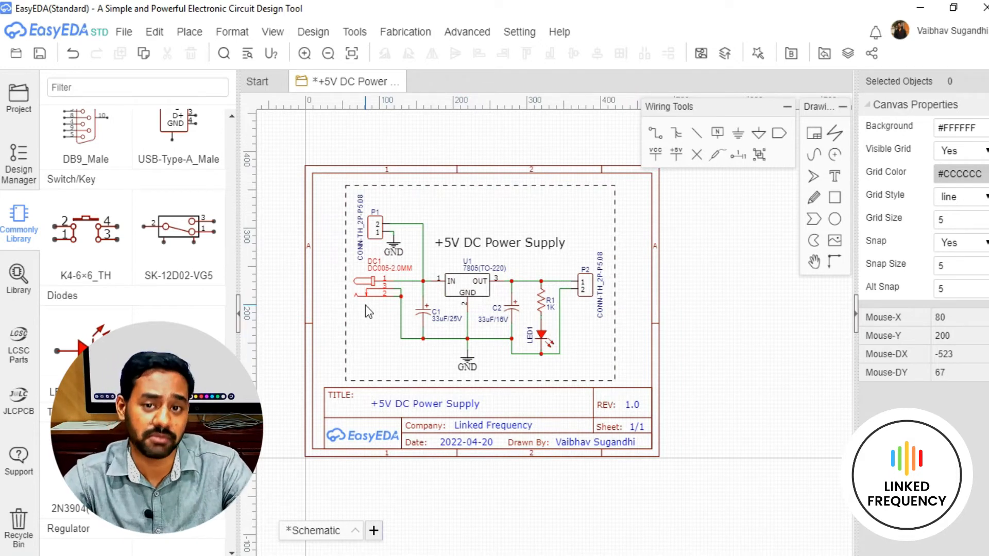
- Open the footprint of connector P1 in the Footprint Manager and examine its pad sizes and spacing
left_click(377, 232)
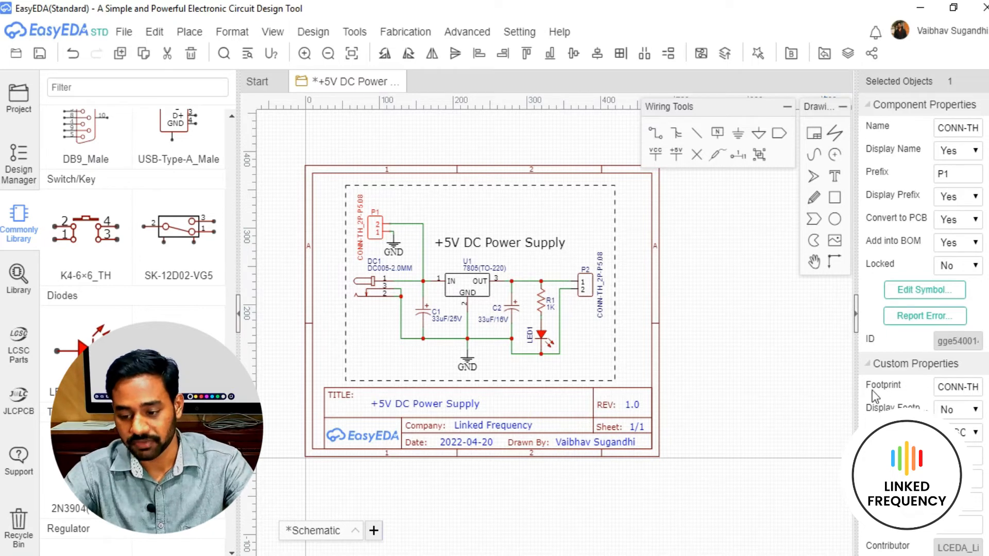
left_click(945, 392)
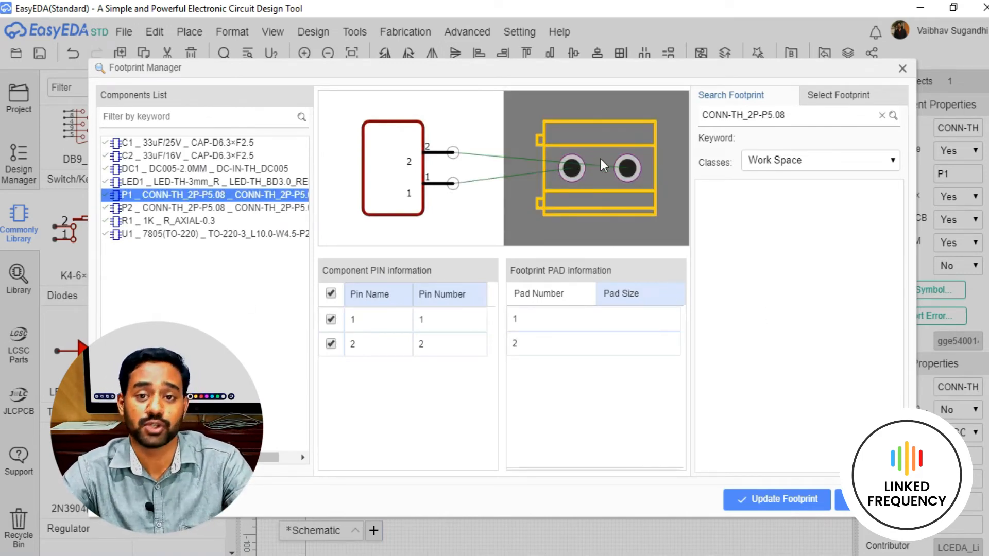
left_click(623, 295)
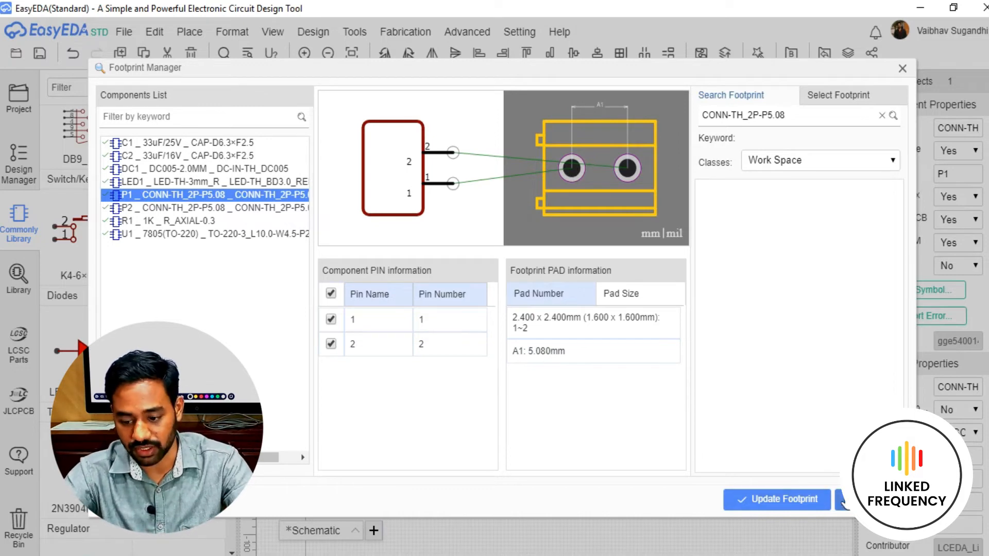
- Examine the footprint pads and spacing of power jack DC1 and capacitors C1 and C2 in the Footprint Manager
left_click(844, 500)
left_click(378, 291)
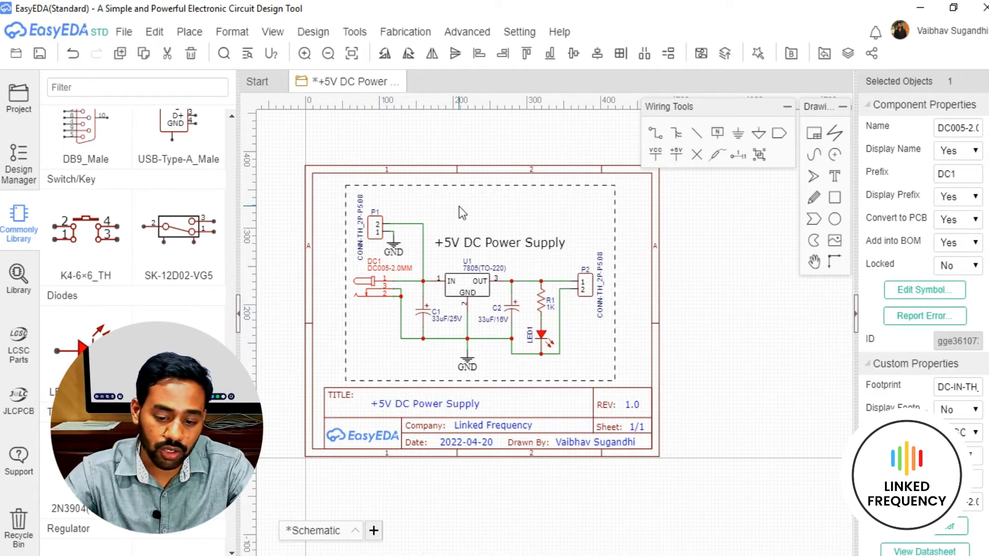
left_click(957, 387)
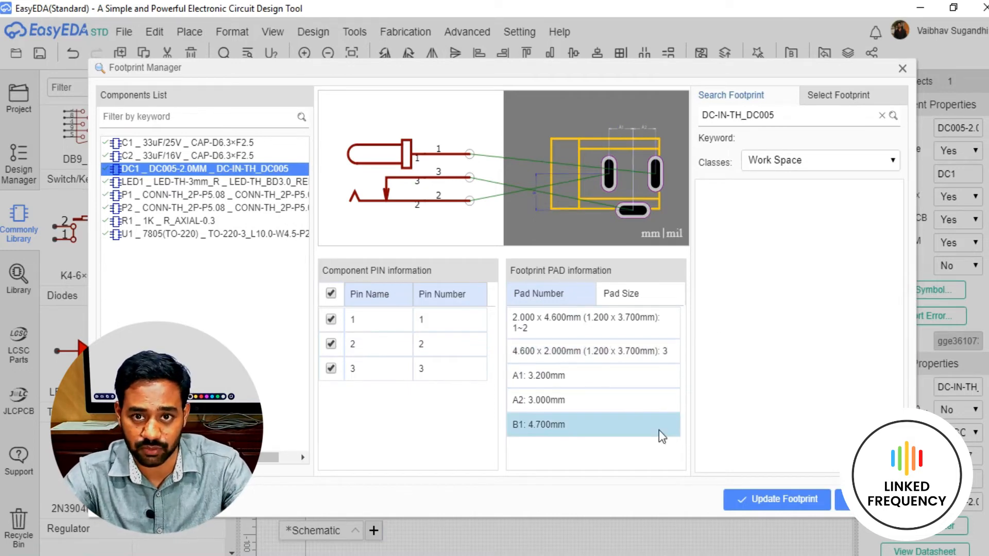
left_click(169, 144)
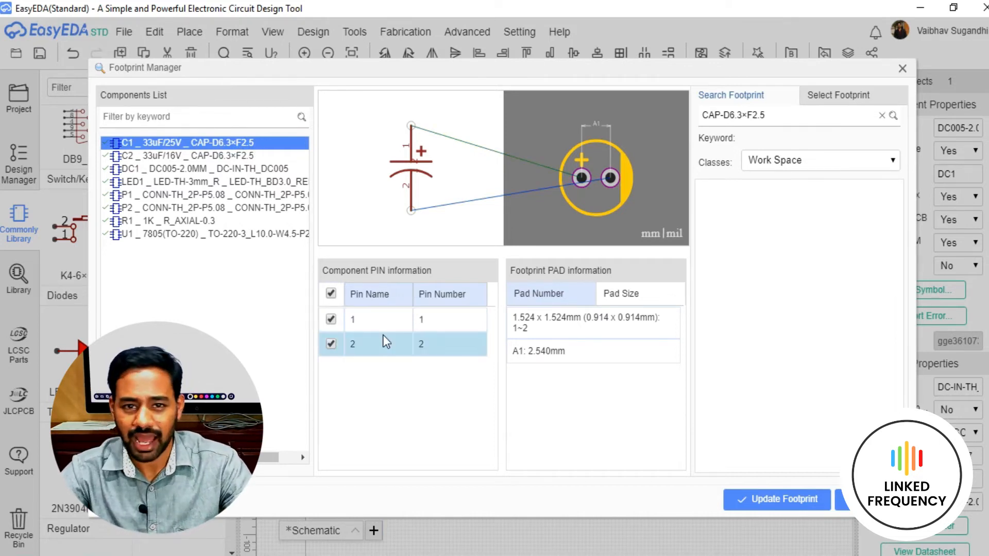
left_click(179, 165)
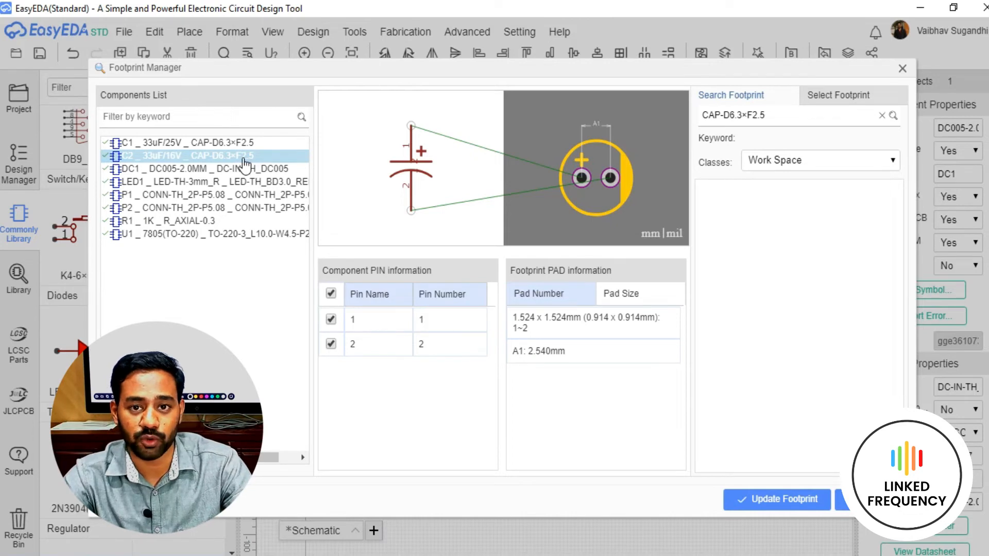
- Search the footprint library for CAP-D8 as a replacement footprint for capacitor C1
left_click(202, 144)
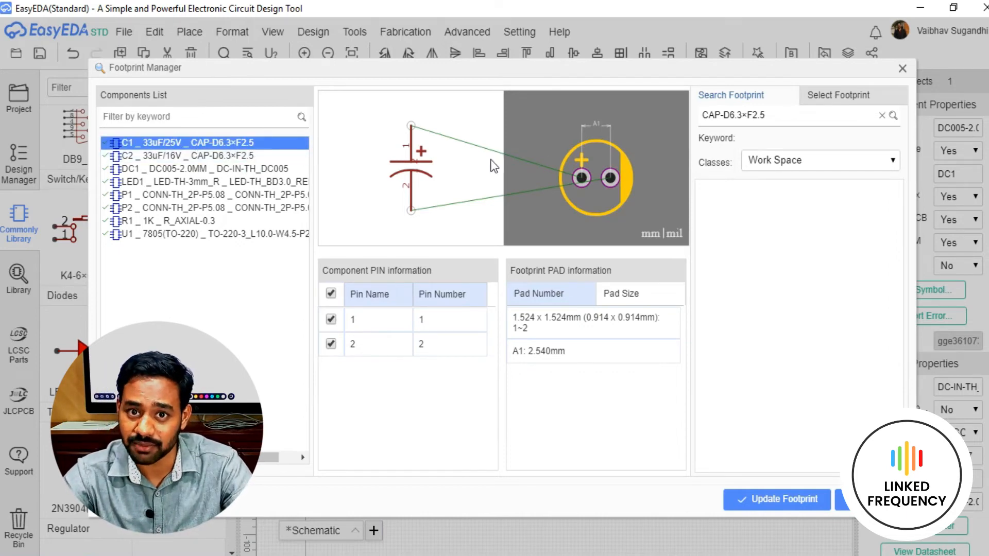
triple_click(762, 121)
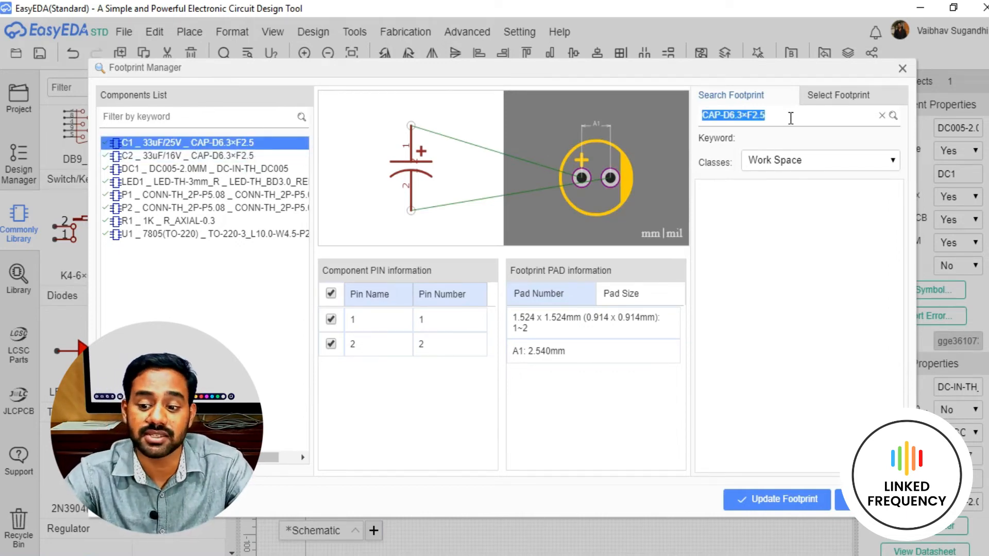
left_click(790, 118)
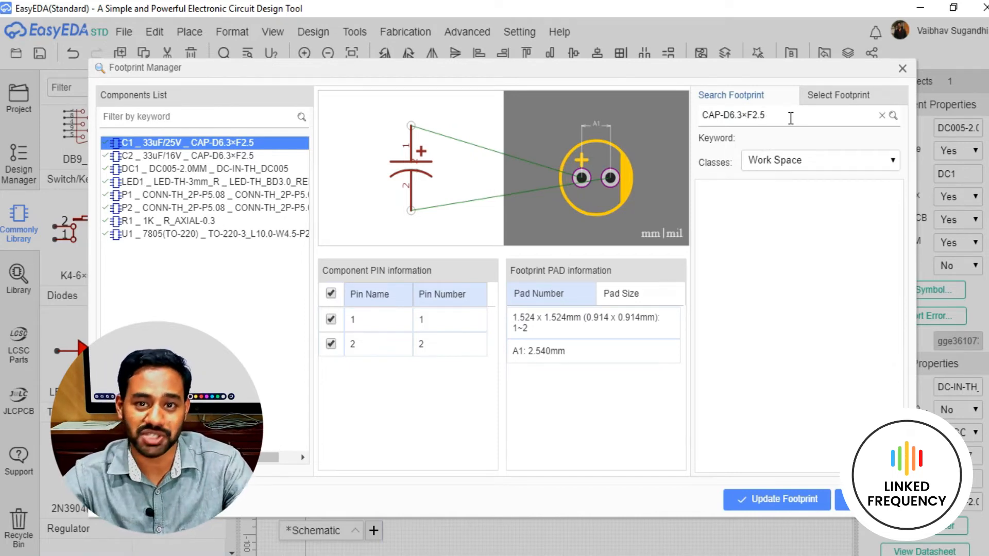
key("BackSpace")
key("BackSpace")
key("BackSpace")
key("BackSpace")
key("BackSpace")
key("BackSpace")
key("BackSpace")
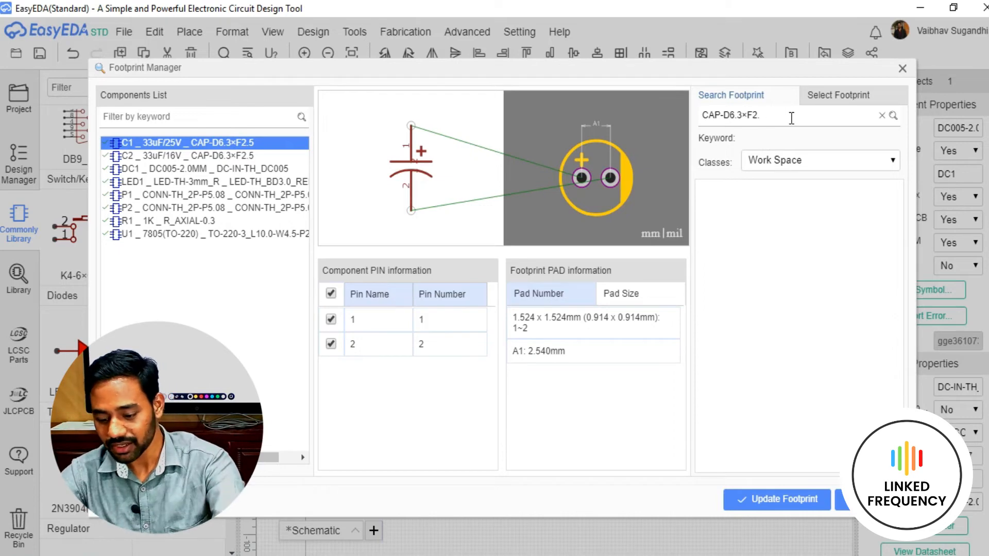
key("BackSpace")
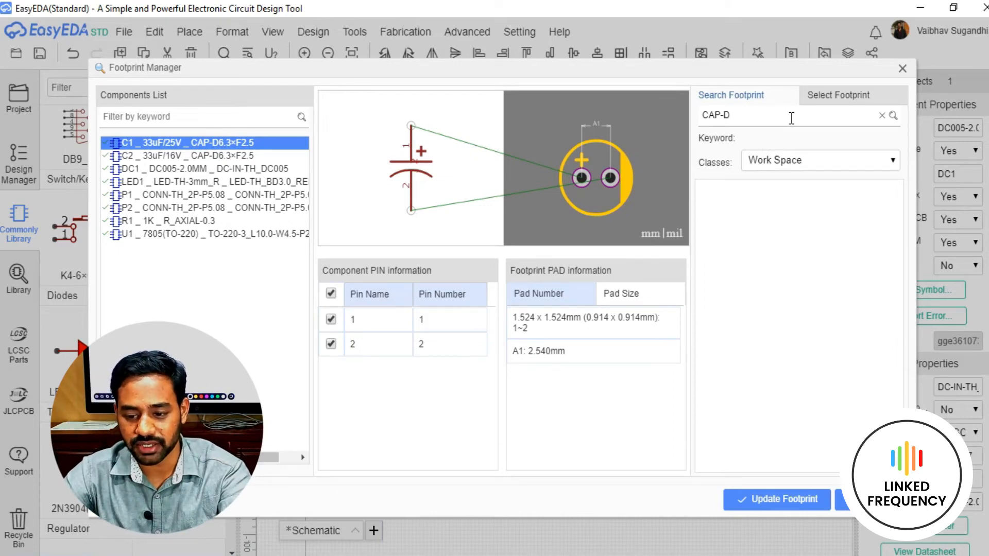
type("8")
key("Return")
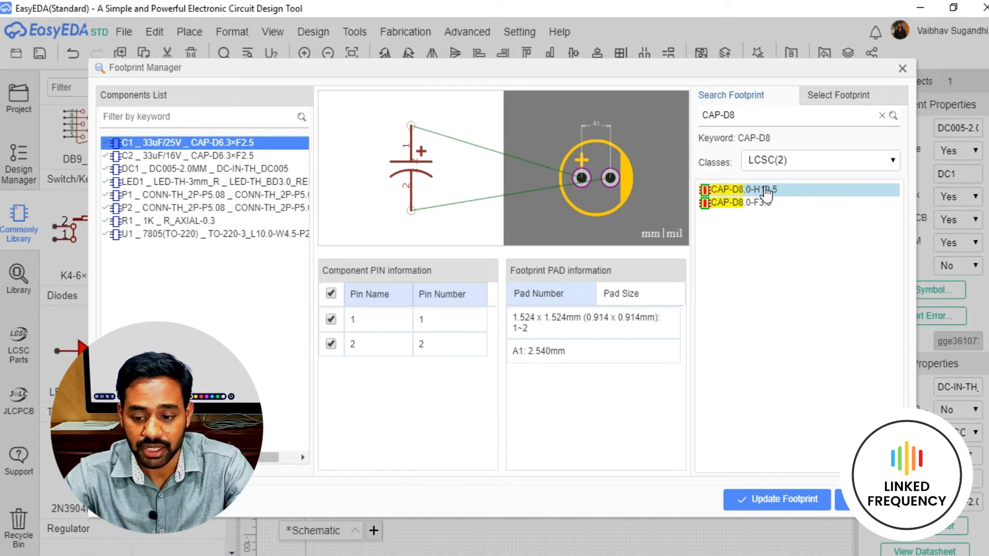
- Preview the CAP-D8.0-H10.5 footprint against C1's symbol and examine its pads
left_click(766, 191)
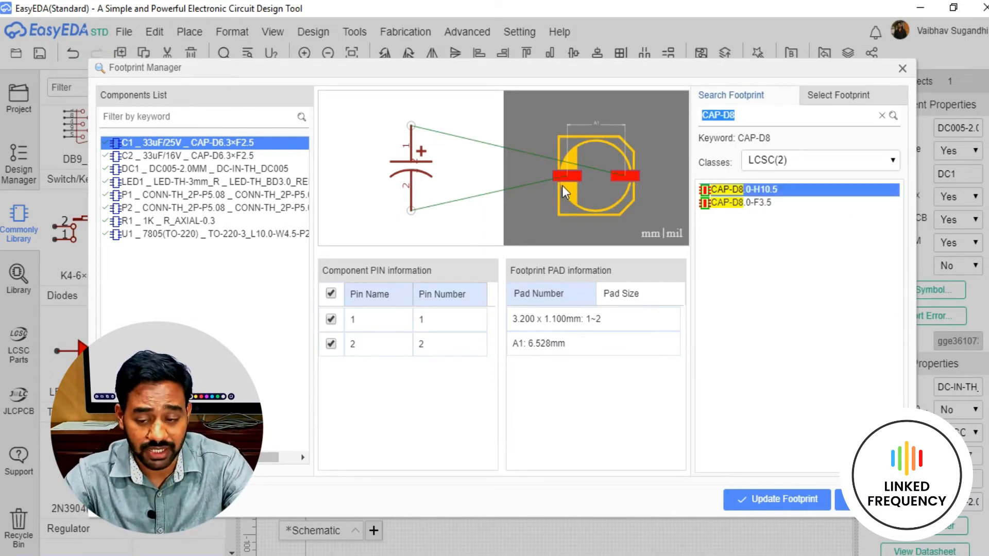
scroll(566, 173, "up", 3)
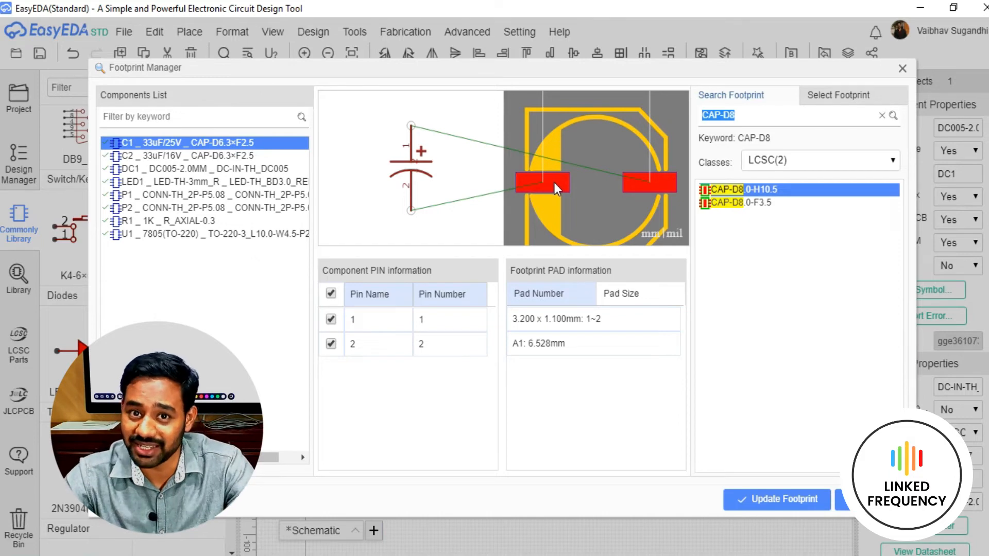
scroll(567, 181, "down", 1)
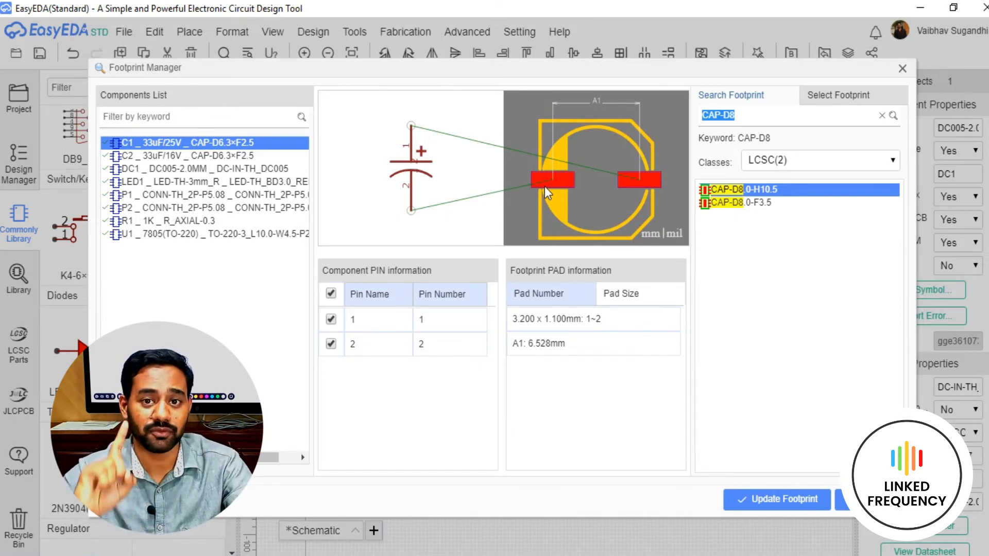
- Inspect the CAP-D8.0-F3.5 footprint, assign it to capacitor C1, and close the Footprint Manager
left_click(748, 204)
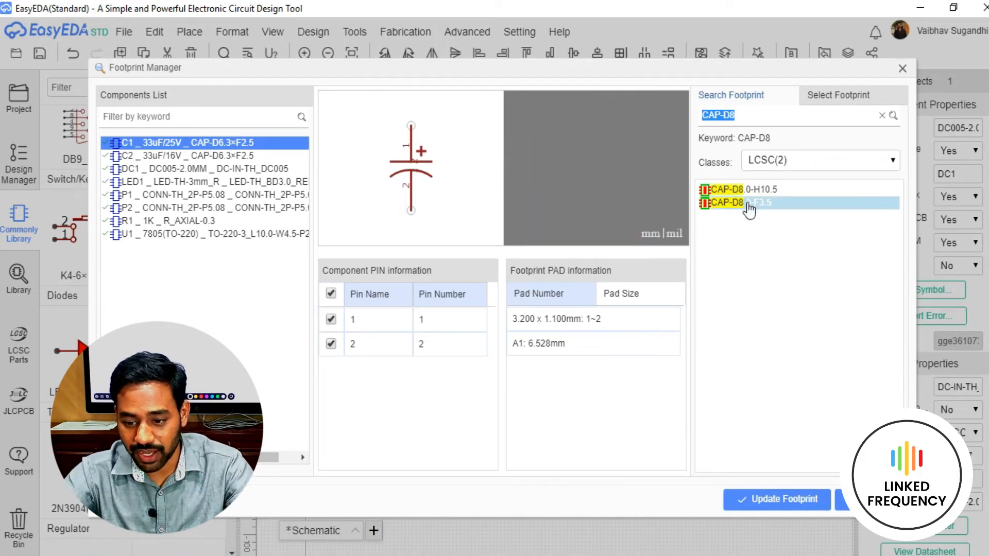
scroll(598, 175, "up", 2)
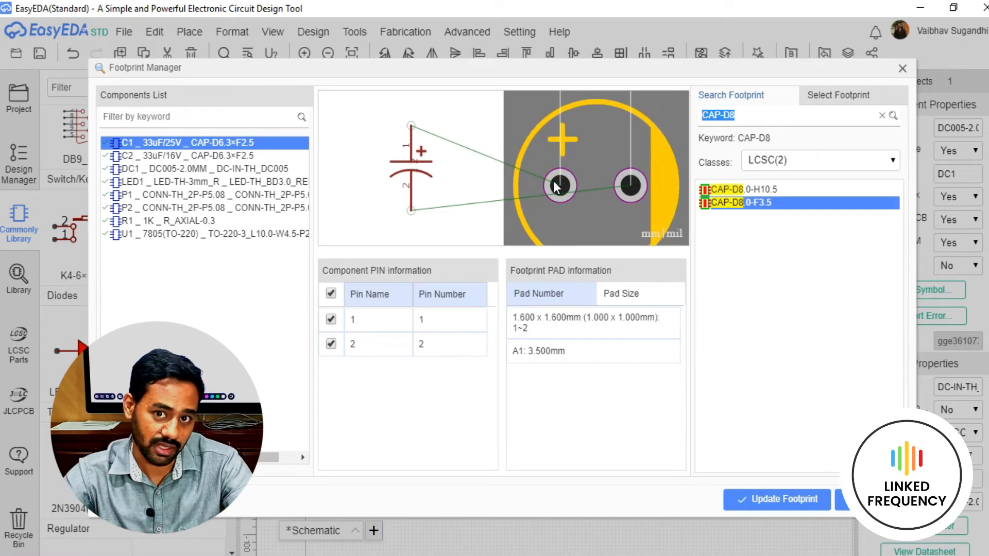
scroll(555, 187, "down", 2)
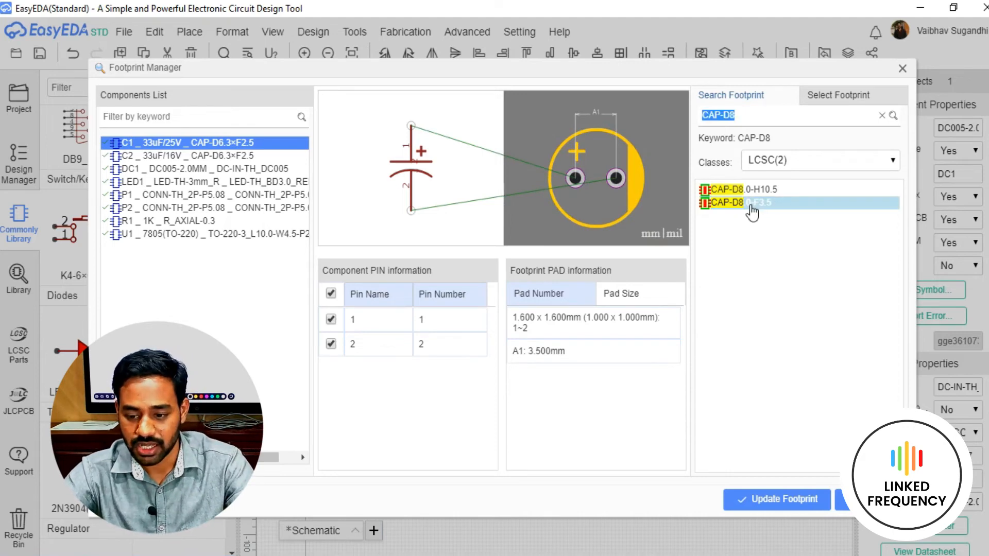
left_click(752, 208)
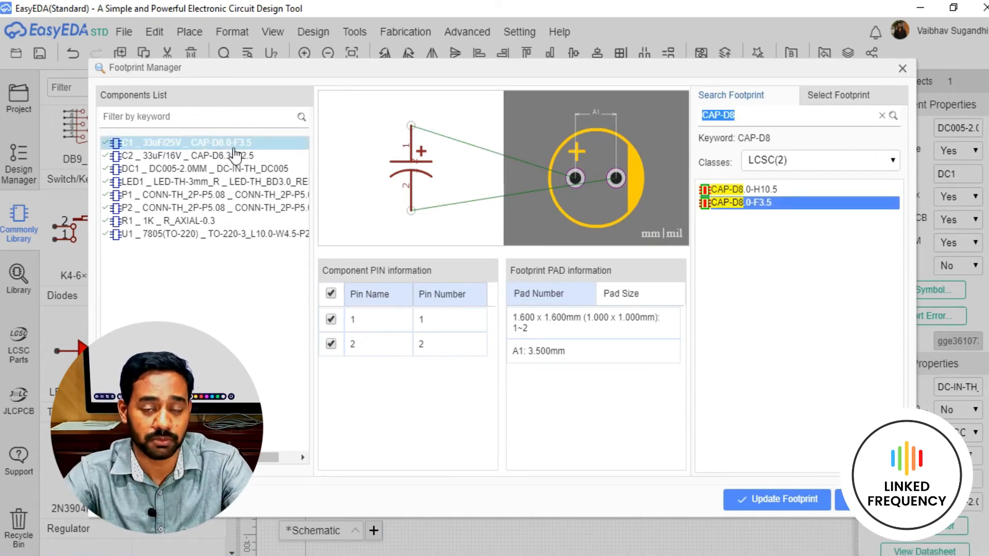
left_click(234, 154)
left_click(902, 69)
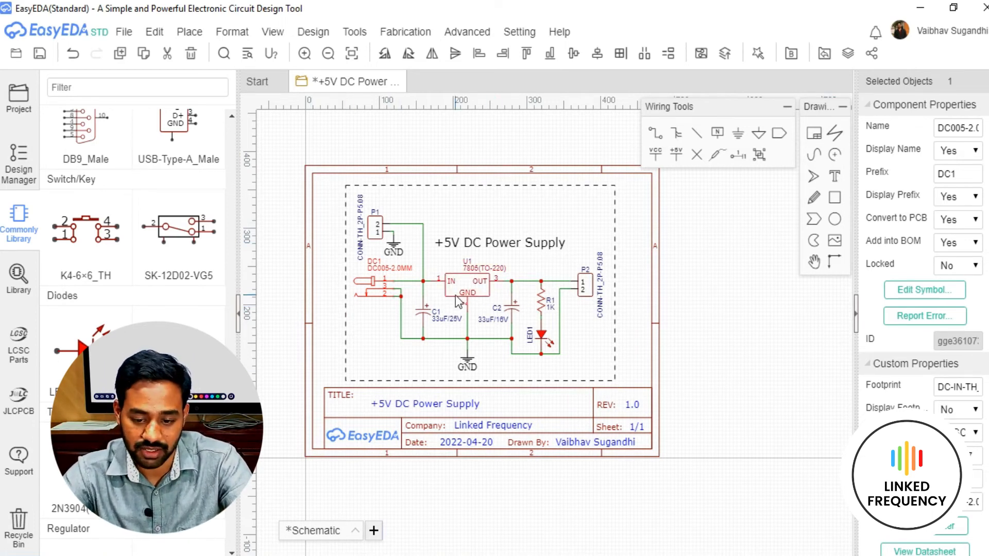
- Open the footprint of regulator U1 in the Footprint Manager and examine its pin mapping, pad sizes and spacing
left_click(423, 322)
left_click(476, 294)
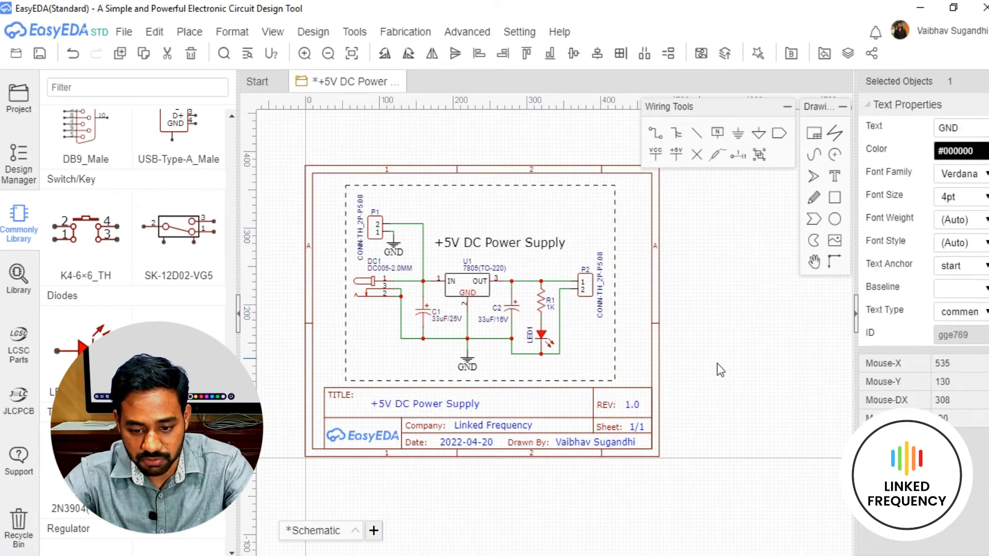
left_click(483, 293)
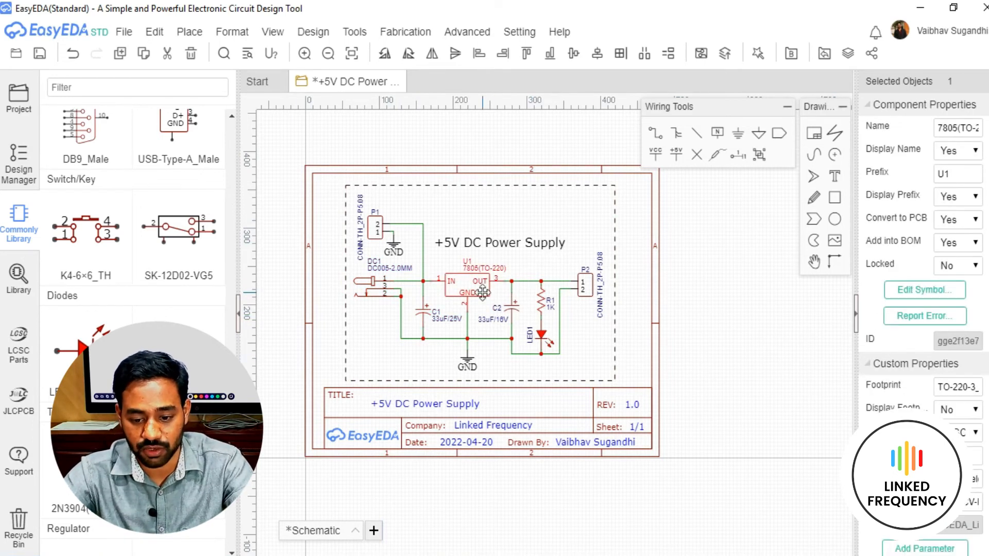
left_click(946, 387)
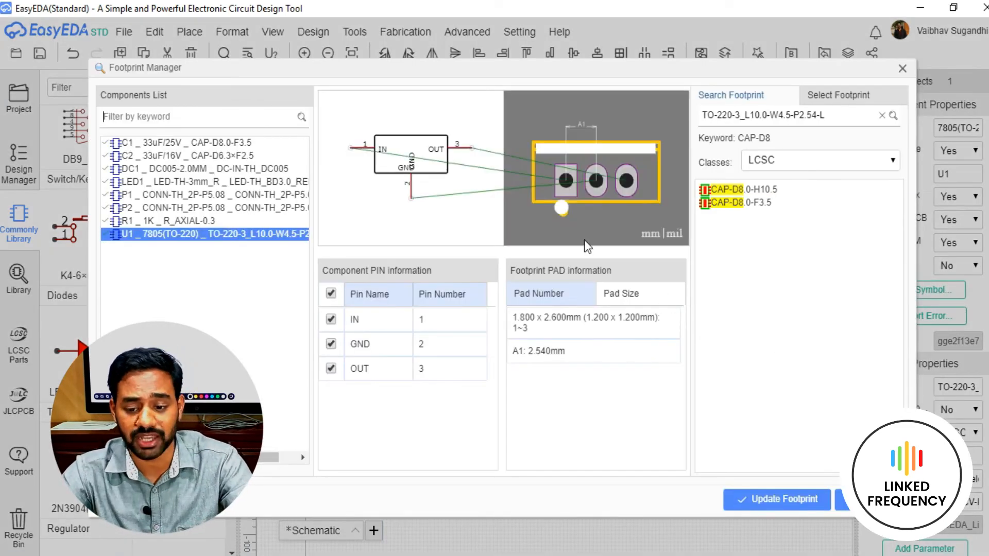
left_click(537, 357)
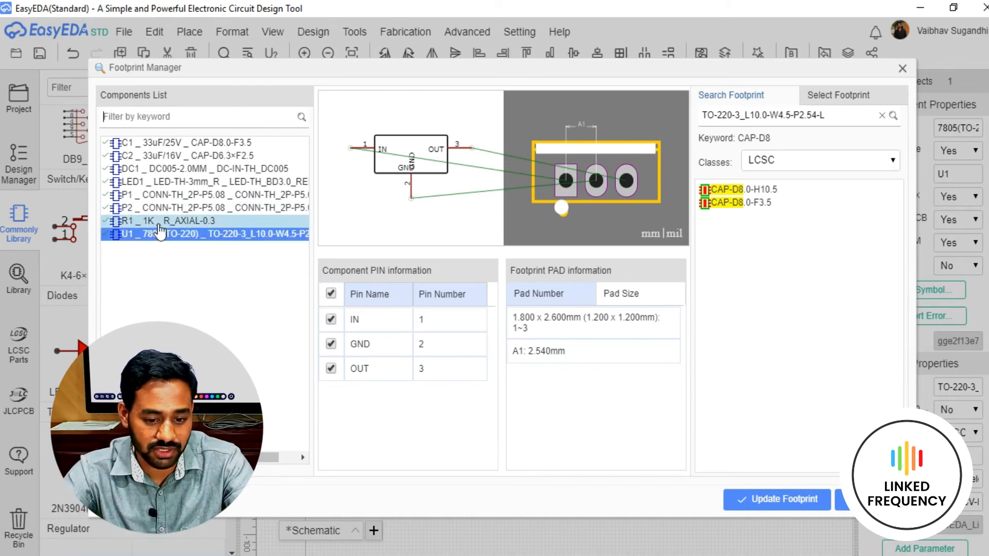
- Examine the footprints of resistor R1 and LED1, and close the Footprint Manager
left_click(144, 221)
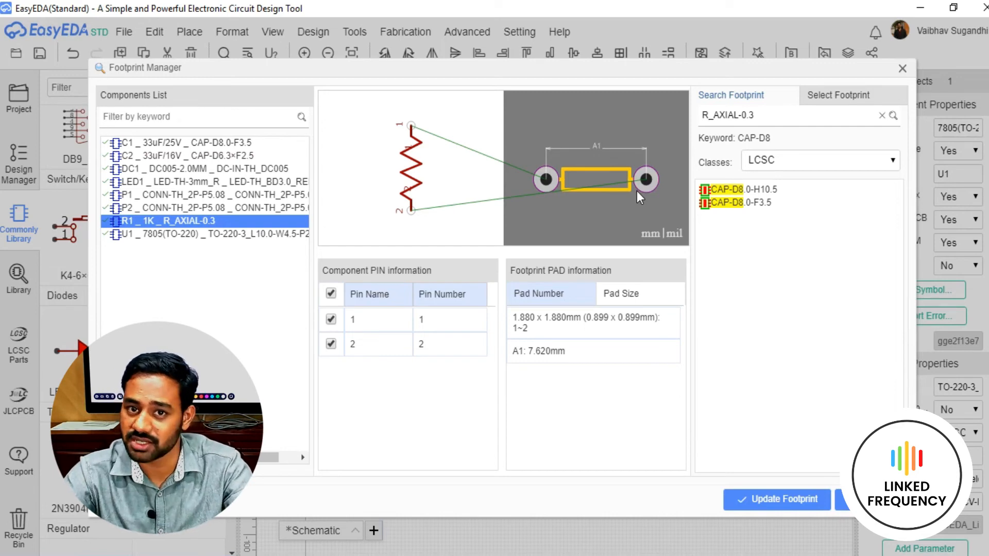
left_click(161, 182)
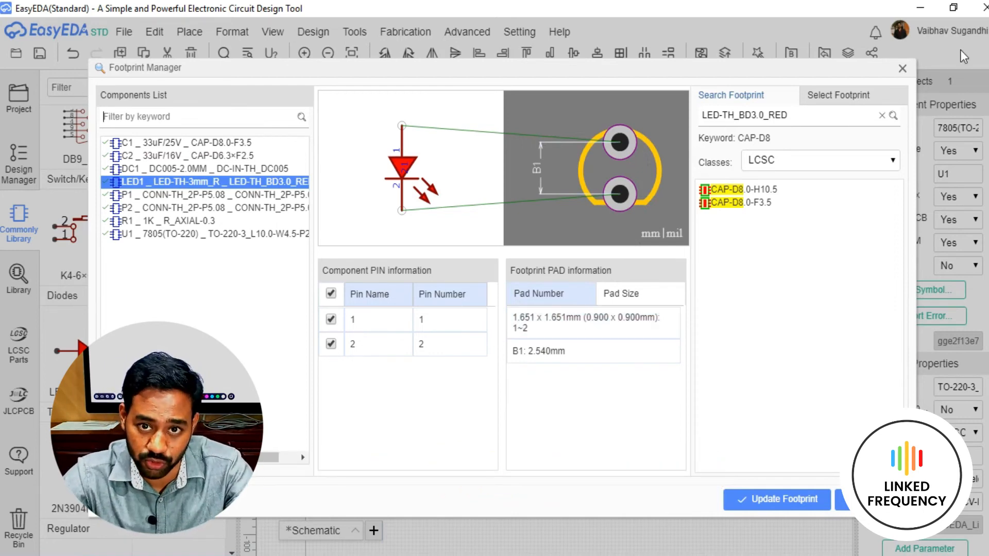
left_click(903, 68)
scroll(674, 268, "down", 3)
left_click(706, 286)
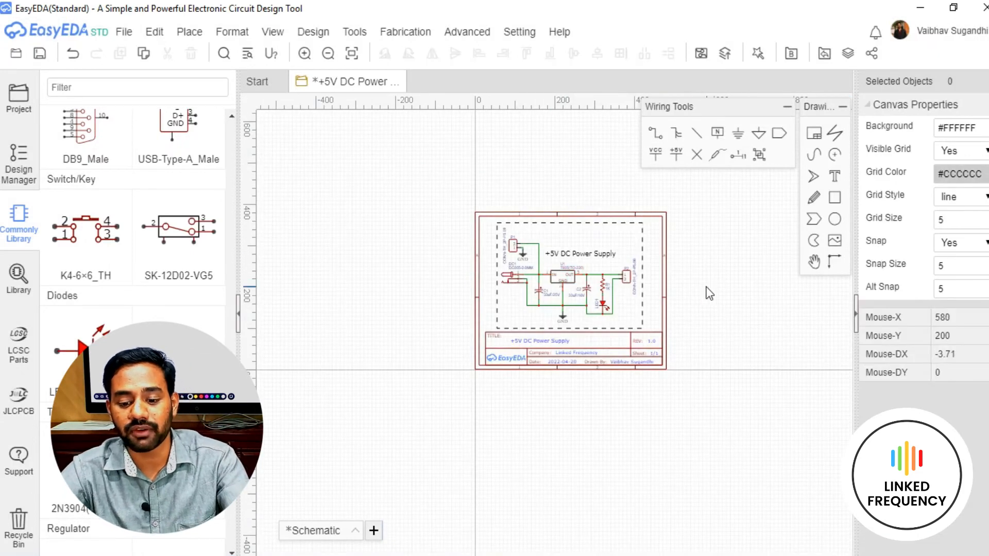
right_click_drag(705, 286, 647, 275)
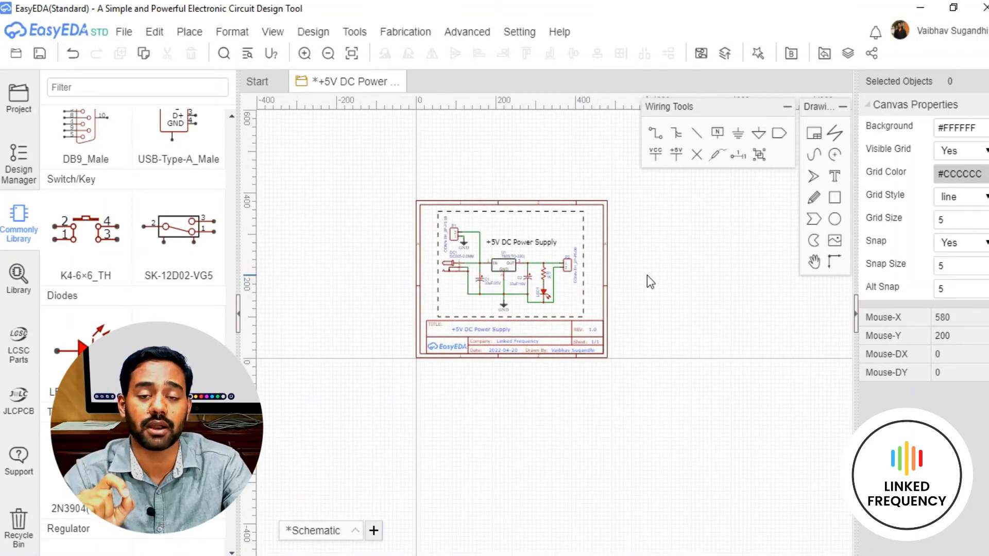